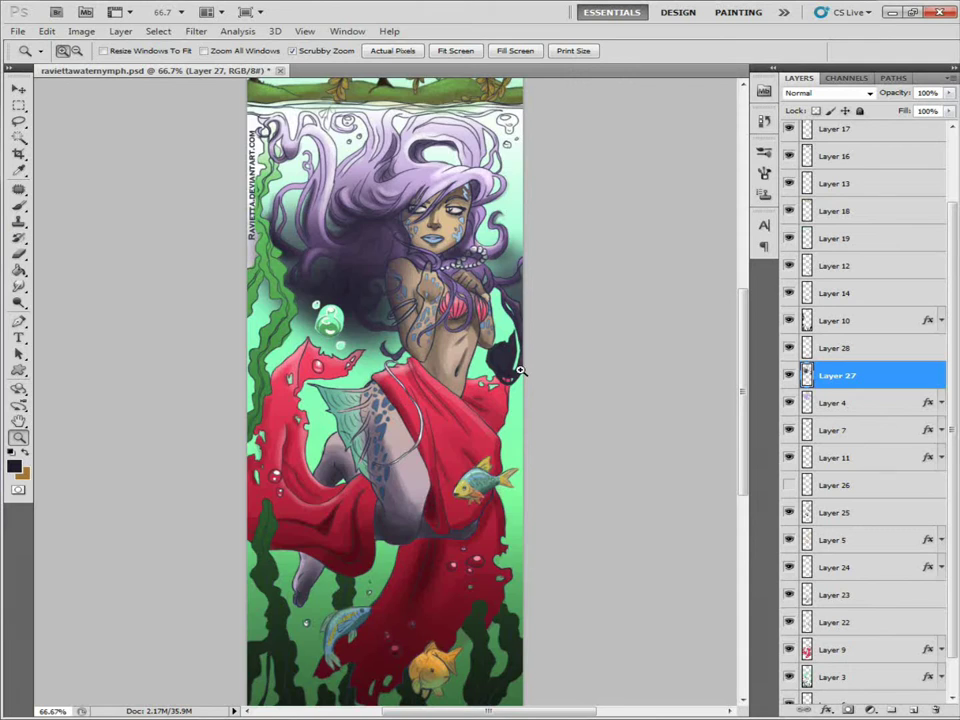
Paint light green over the dark blob by the waist and repaint the hair strand a brighter pink-red
{"action": "key", "text": "ctrl+plus"}
{"action": "key", "text": "ctrl+plus"}
{"action": "key", "text": "b"}
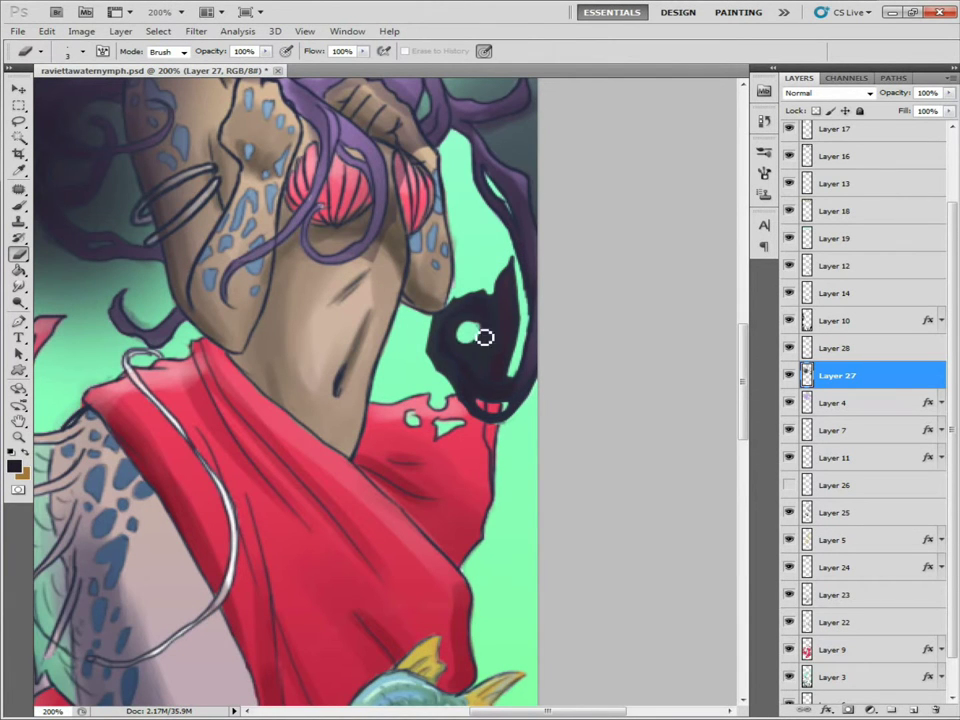
{"action": "left_click_drag", "start_coordinate": [455, 337], "coordinate": [491, 339]}
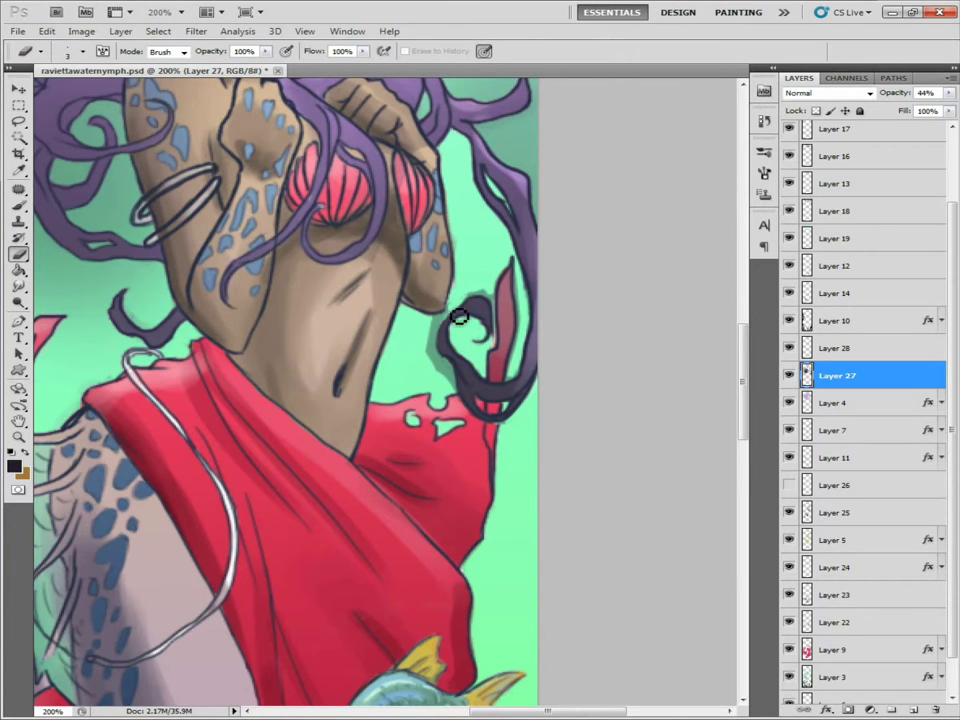
{"action": "left_click_drag", "start_coordinate": [447, 322], "coordinate": [458, 385]}
{"action": "left_click_drag", "start_coordinate": [508, 288], "coordinate": [516, 294]}
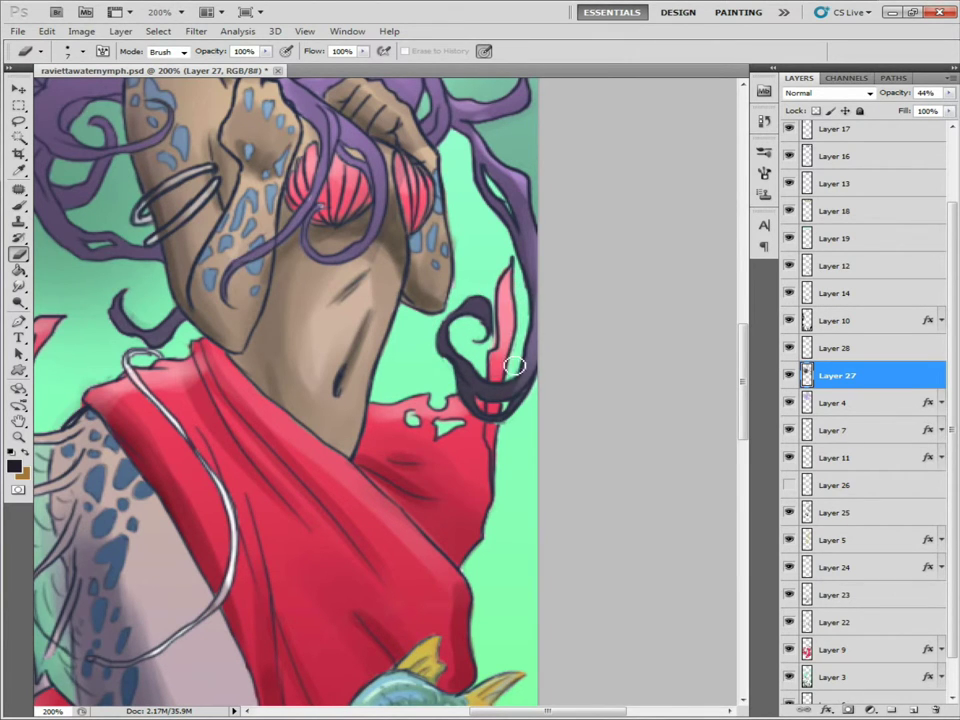
{"action": "left_click_drag", "start_coordinate": [447, 327], "coordinate": [461, 477]}
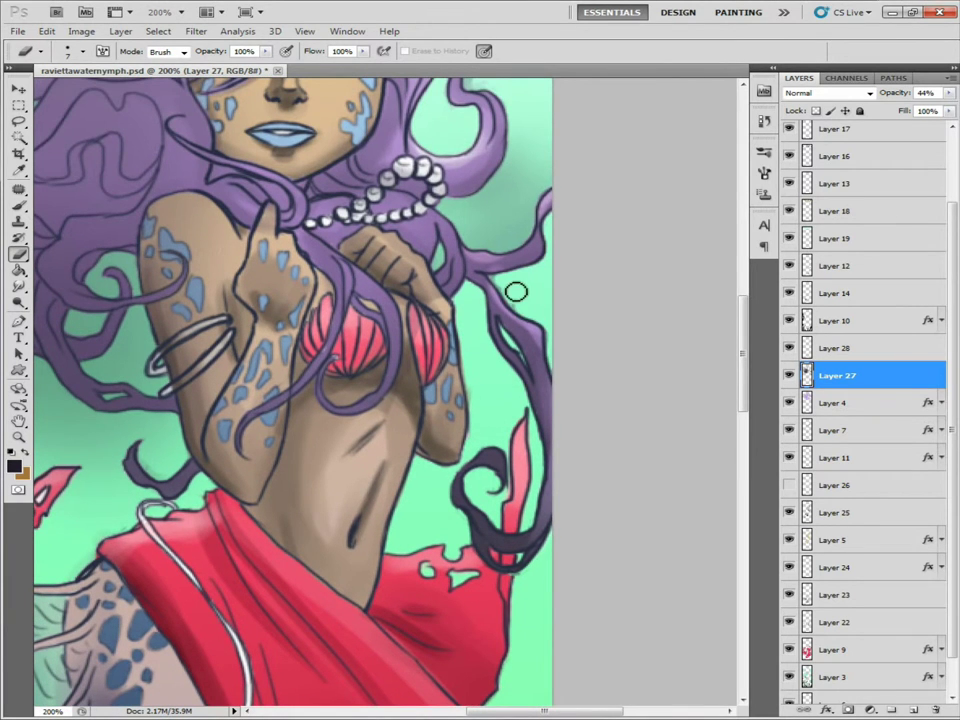
{"action": "left_click_drag", "start_coordinate": [504, 287], "coordinate": [594, 277]}
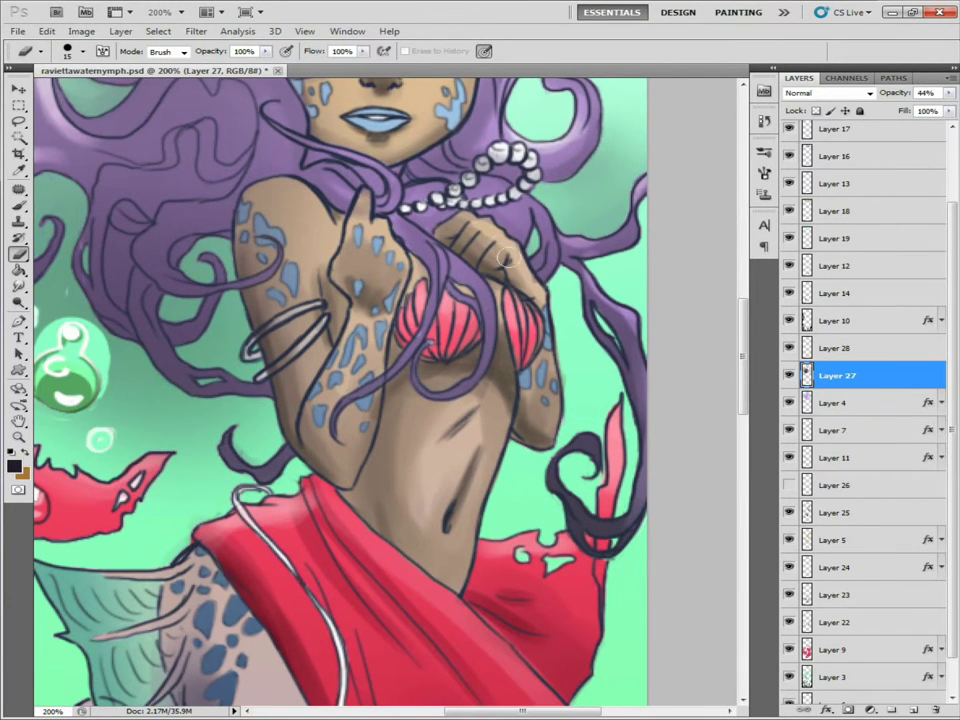
Raise Layer 27 opacity to 58% and brush light teal touch-ups along the hair curl and arm edge
{"action": "left_click_drag", "start_coordinate": [893, 92], "coordinate": [907, 92]}
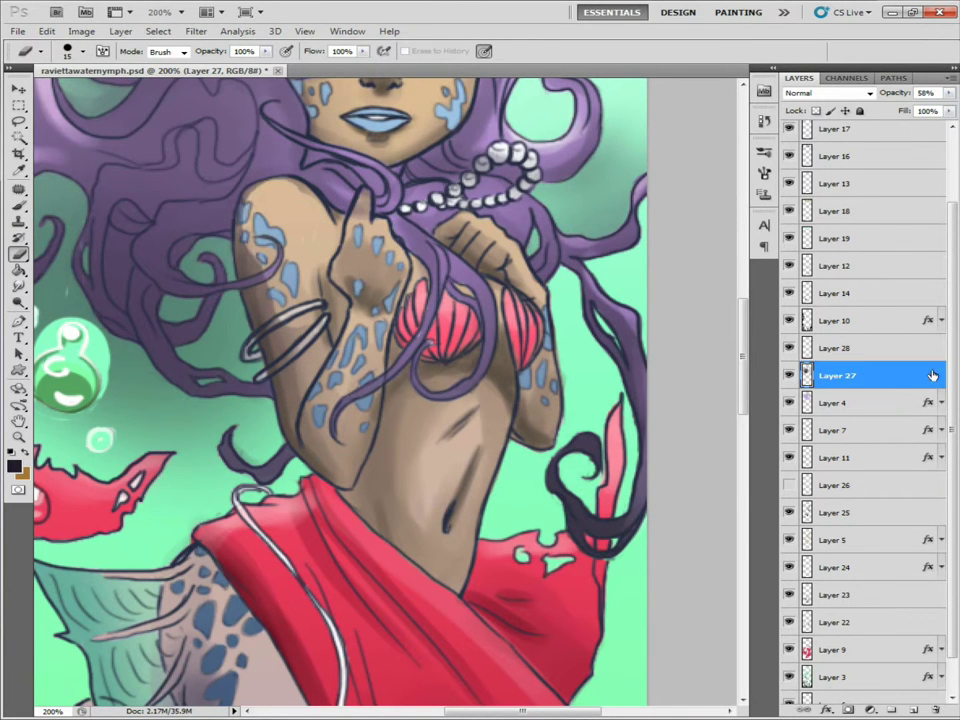
{"action": "scroll", "coordinate": [934, 375], "scroll_direction": "up", "scroll_amount": 3}
{"action": "scroll", "coordinate": [862, 349], "scroll_direction": "down", "scroll_amount": 5}
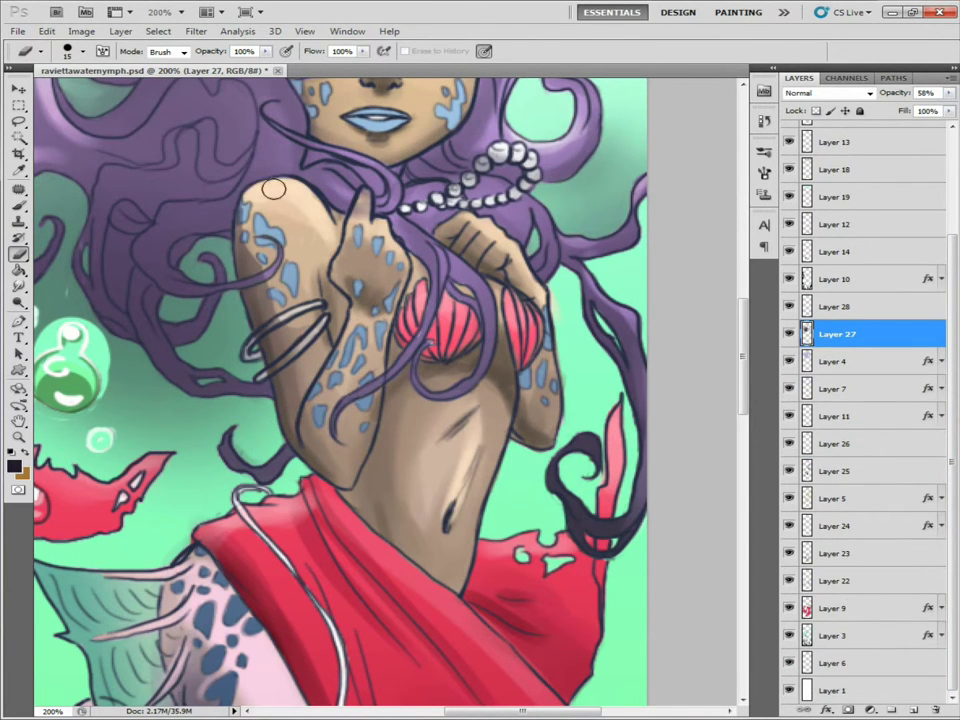
{"action": "left_click_drag", "start_coordinate": [273, 188], "coordinate": [279, 289]}
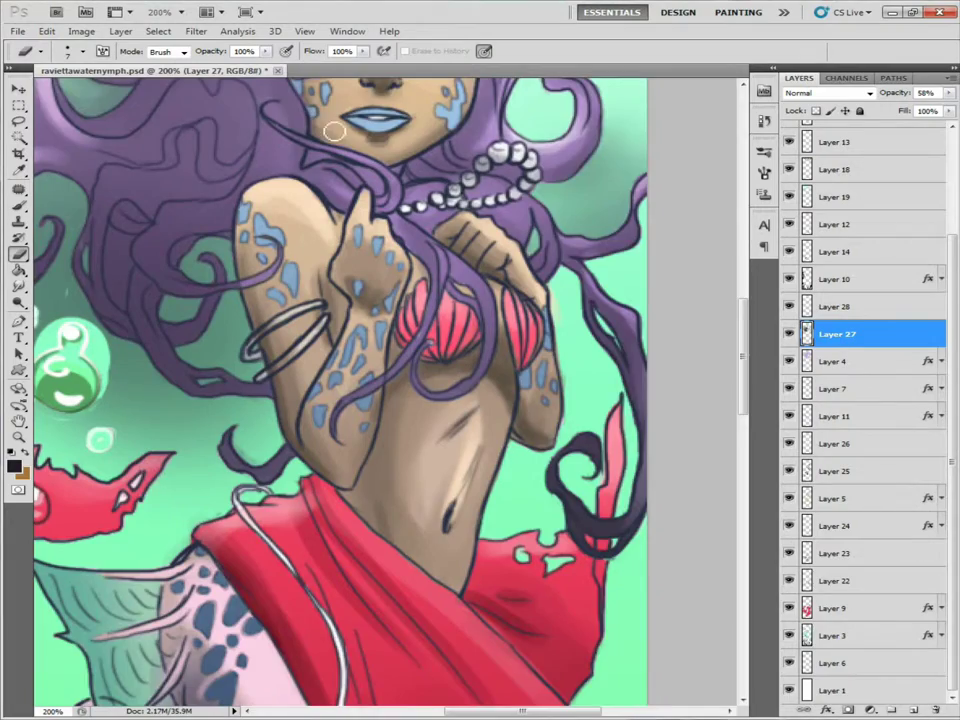
{"action": "mouse_move", "coordinate": [67, 204]}
{"action": "left_mouse_down"}
{"action": "mouse_move", "coordinate": [262, 254]}
{"action": "mouse_move", "coordinate": [228, 222]}
{"action": "left_mouse_up"}
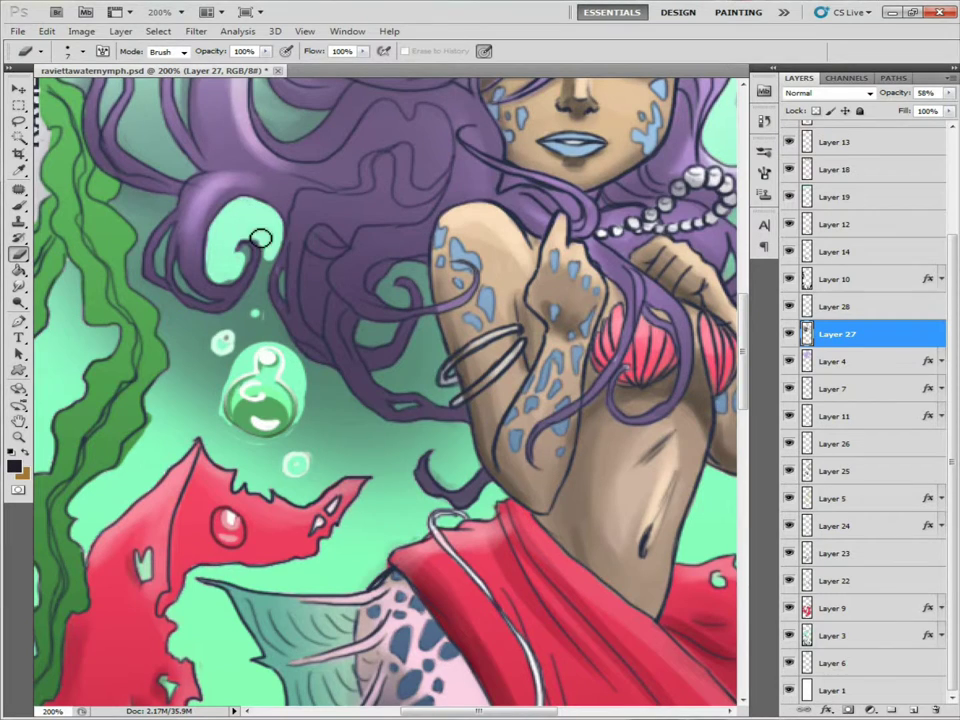
{"action": "left_click_drag", "start_coordinate": [255, 240], "coordinate": [242, 272]}
{"action": "key", "text": "bracketleft"}
{"action": "key", "text": "bracketleft"}
{"action": "key", "text": "bracketleft"}
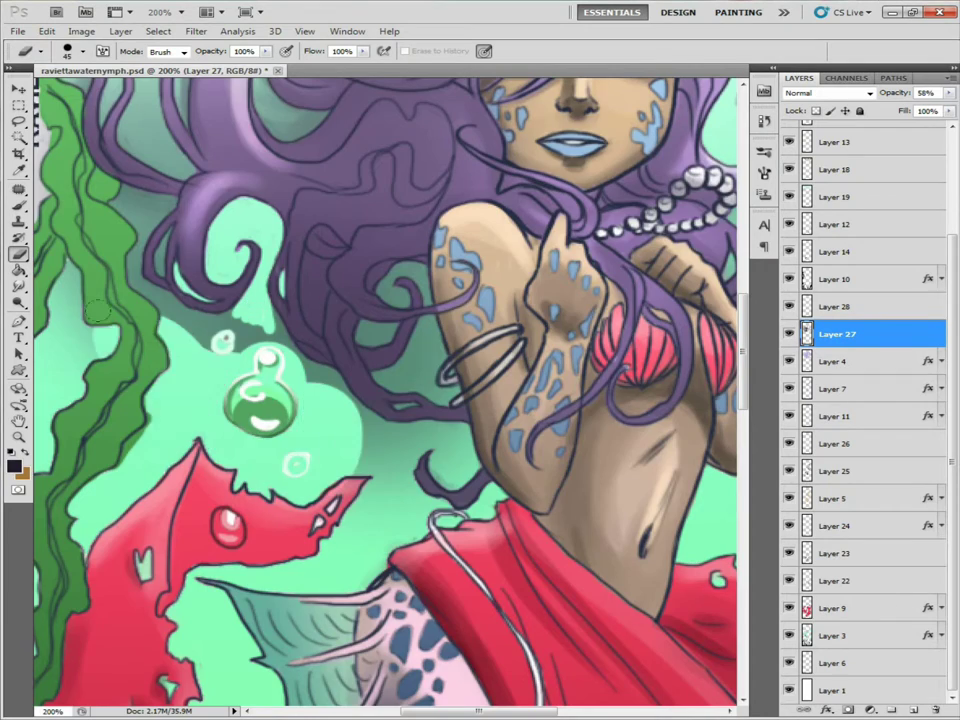
Shrink the brush to size 7, set Layer 27 to full opacity and paint along the hair
{"action": "mouse_move", "coordinate": [252, 300]}
{"action": "left_mouse_down"}
{"action": "mouse_move", "coordinate": [141, 408]}
{"action": "mouse_move", "coordinate": [40, 398]}
{"action": "left_mouse_up"}
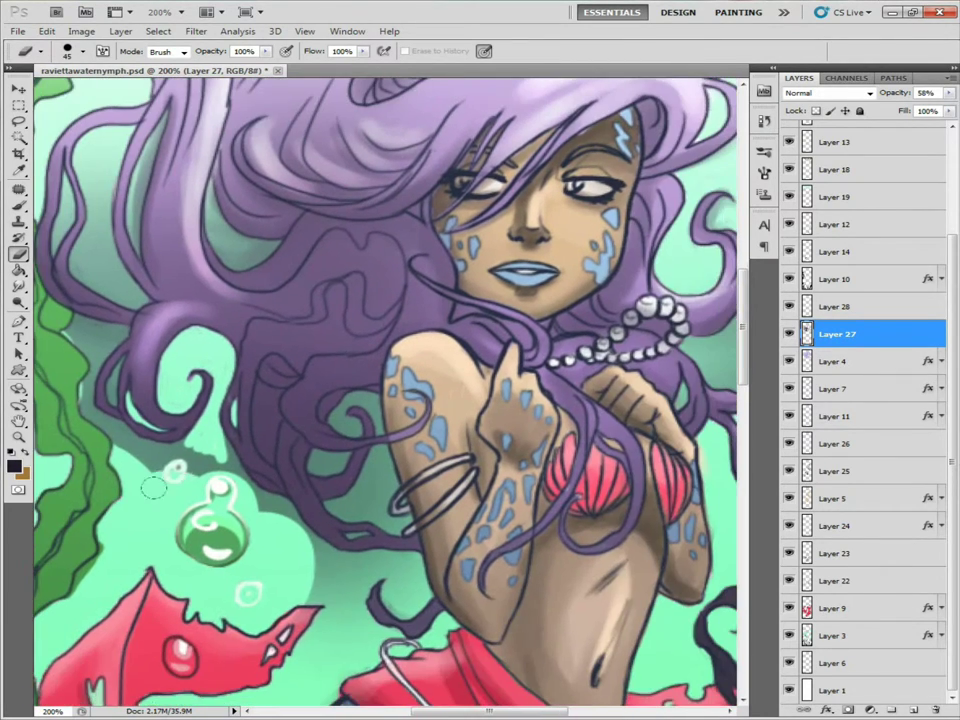
{"action": "mouse_move", "coordinate": [143, 468]}
{"action": "left_mouse_down"}
{"action": "mouse_move", "coordinate": [228, 463]}
{"action": "mouse_move", "coordinate": [371, 500]}
{"action": "left_mouse_up"}
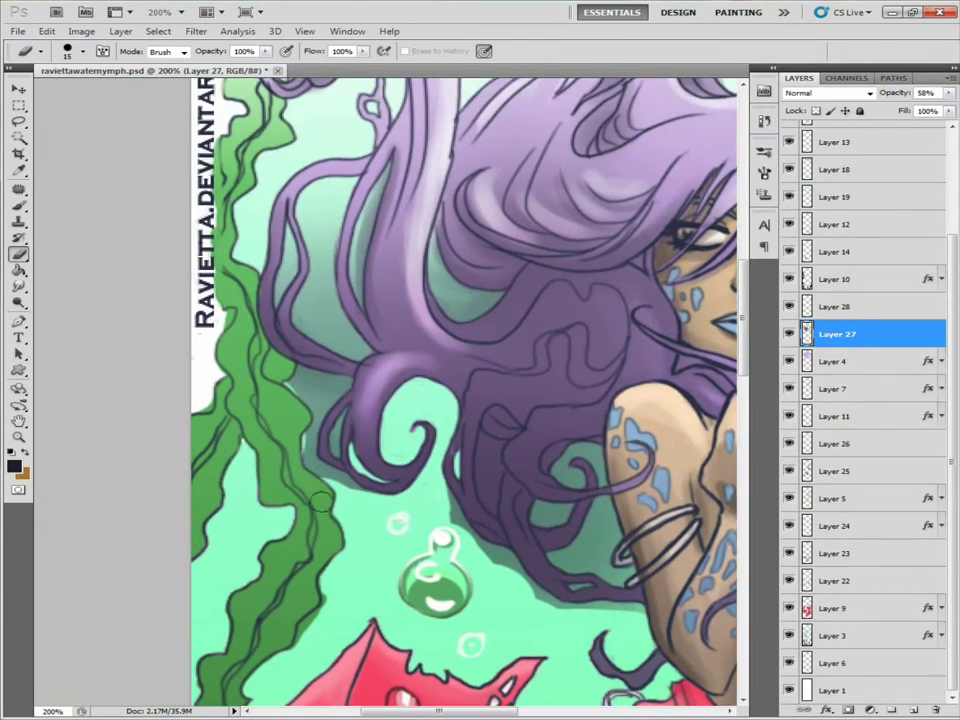
{"action": "key", "text": "bracketleft"}
{"action": "key", "text": "bracketleft"}
{"action": "key", "text": "bracketleft"}
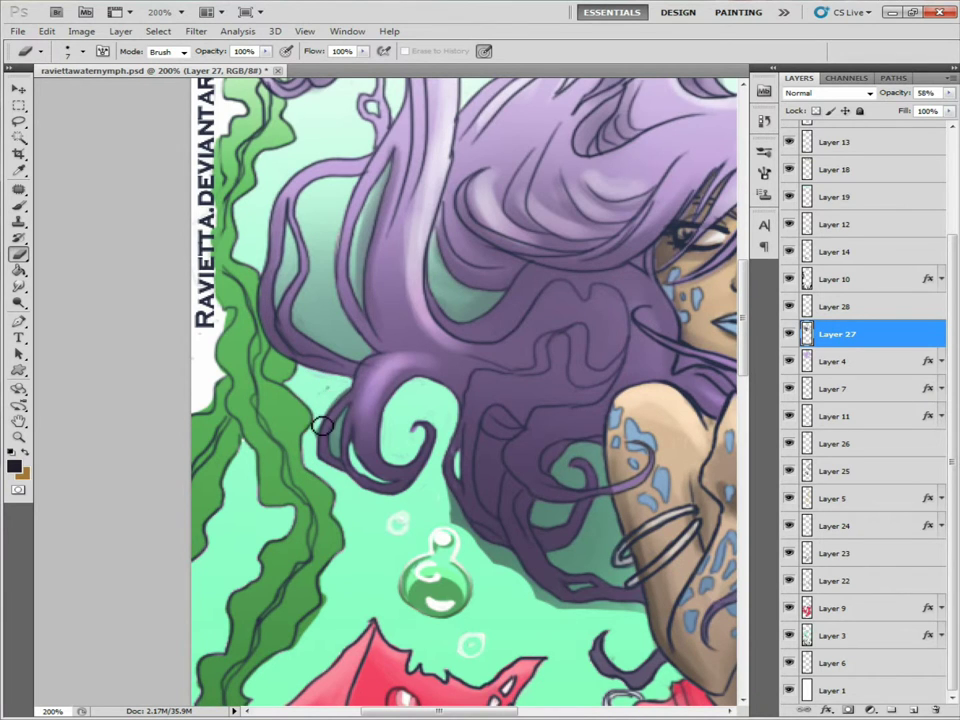
{"action": "key", "text": "0"}
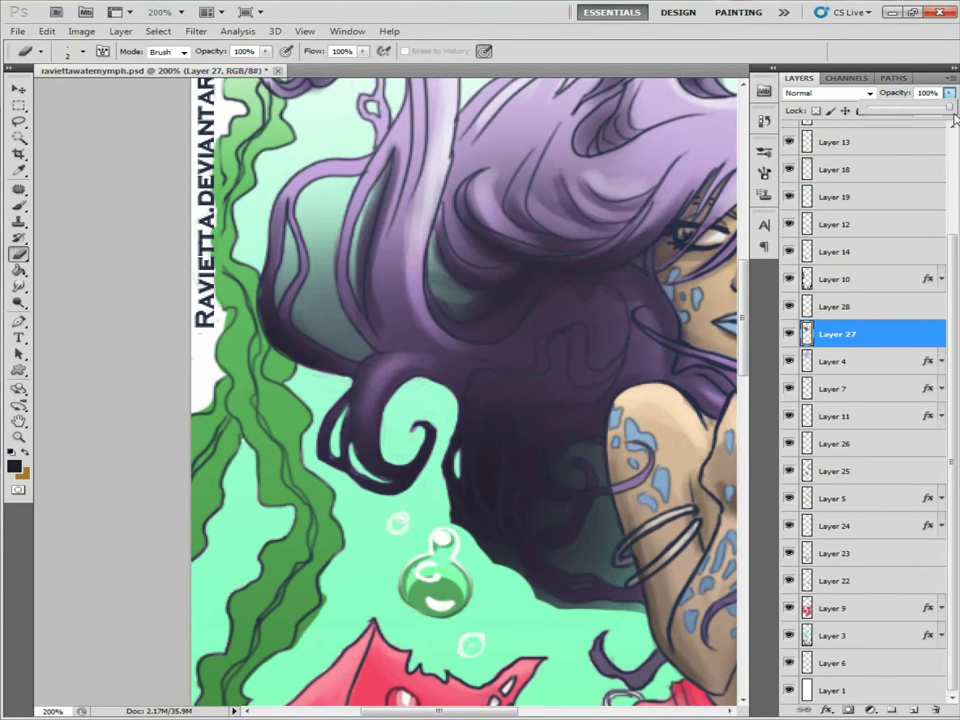
{"action": "key", "text": "b"}
{"action": "left_click_drag", "start_coordinate": [365, 457], "coordinate": [170, 505]}
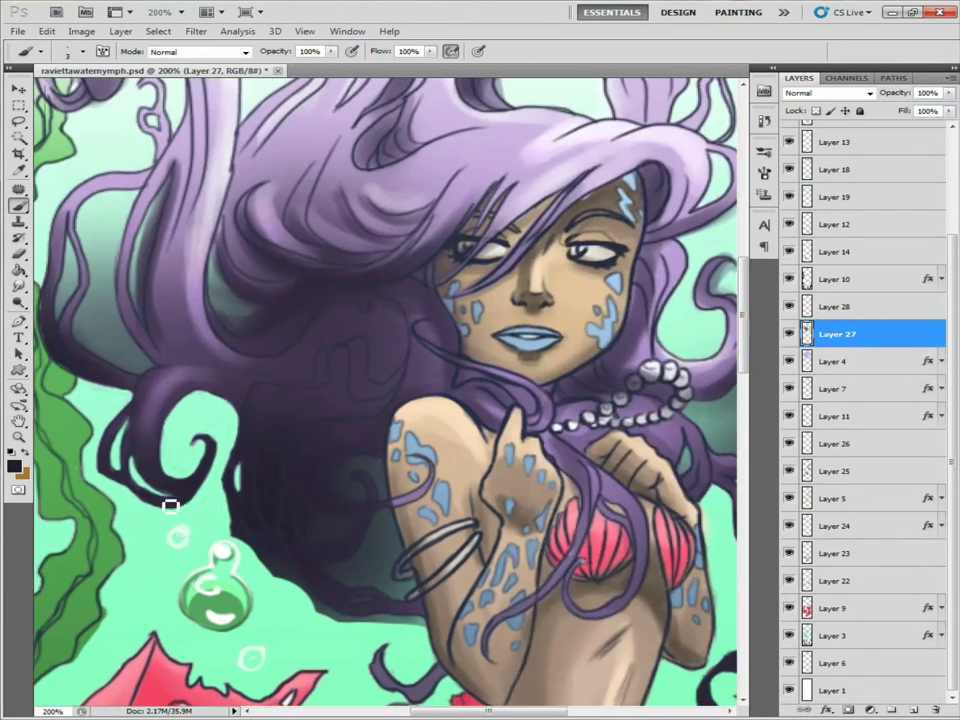
Switch to the Eraser set to Erase to History and lower Layer 27 opacity to 52%
{"action": "key", "text": "e"}
{"action": "key", "text": "5"}
{"action": "key", "text": "2"}
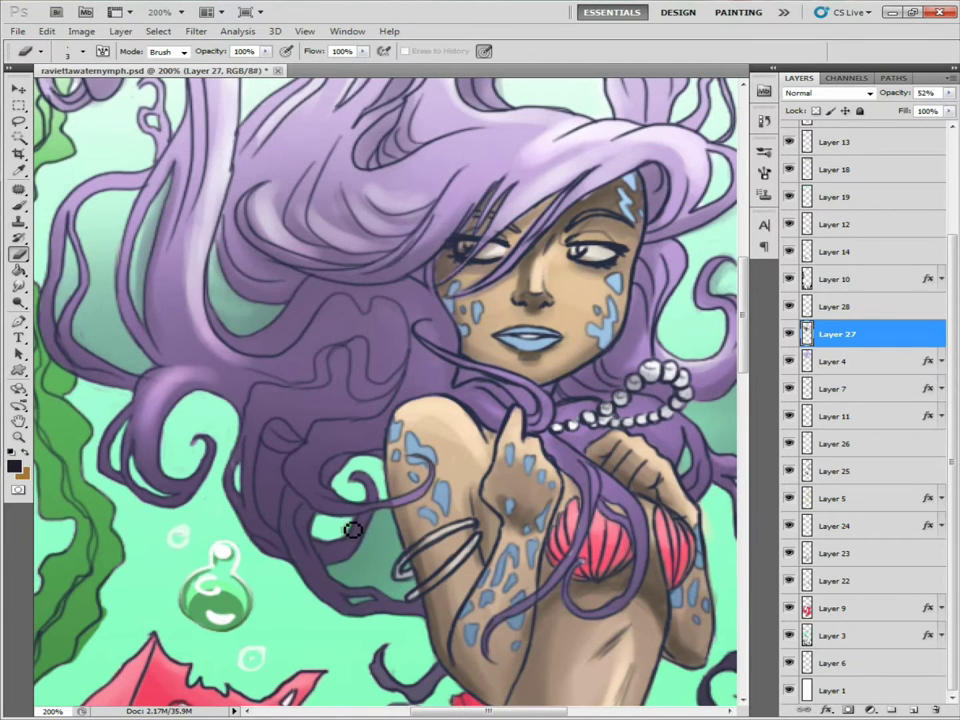
{"action": "left_click_drag", "start_coordinate": [360, 497], "coordinate": [308, 449]}
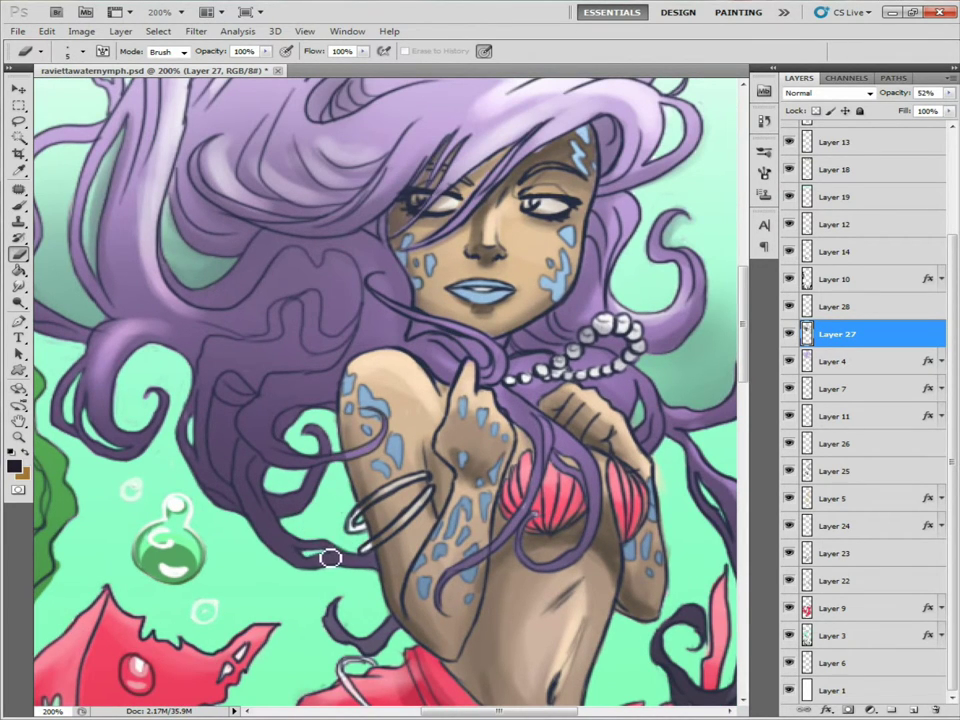
{"action": "left_click_drag", "start_coordinate": [314, 556], "coordinate": [445, 302]}
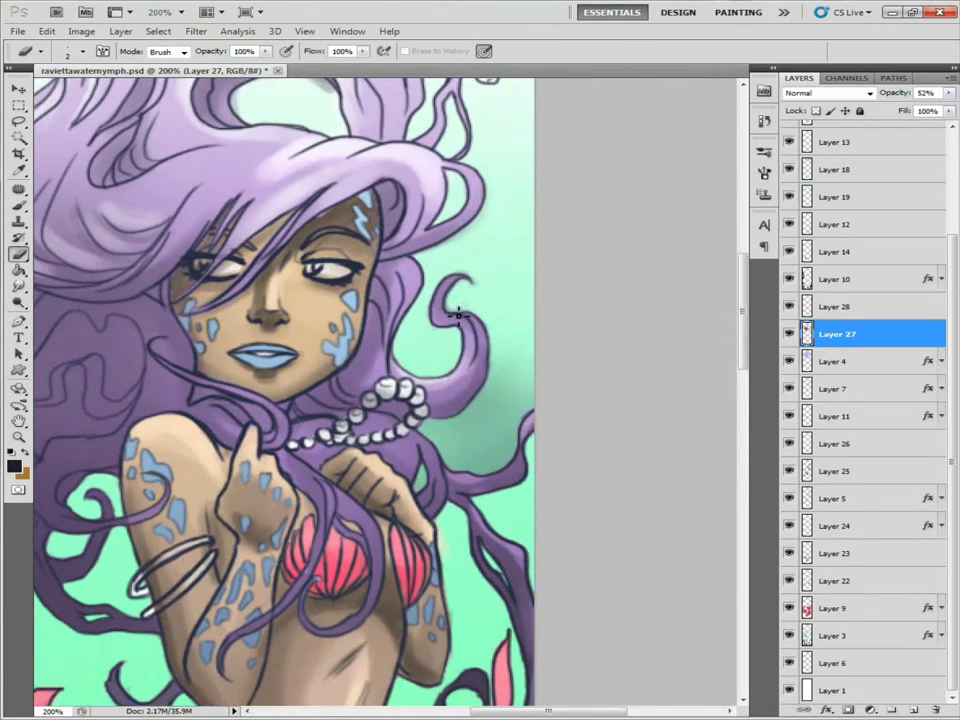
{"action": "left_click_drag", "start_coordinate": [368, 312], "coordinate": [458, 345]}
Toggle Layer 4's visibility to compare the hair, leaving the purple hair visible on Layer 27's base
{"action": "left_click", "coordinate": [835, 361]}
{"action": "left_click", "coordinate": [789, 361]}
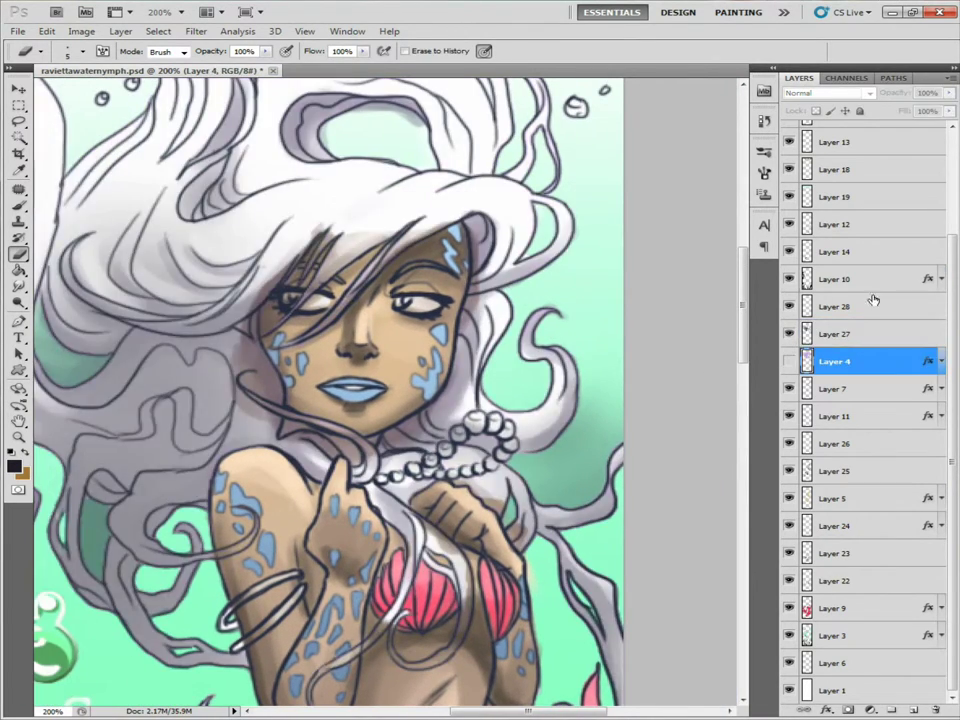
{"action": "left_click", "coordinate": [835, 333]}
{"action": "key", "text": "z"}
{"action": "left_click_drag", "start_coordinate": [400, 544], "coordinate": [209, 544]}
{"action": "left_click", "coordinate": [789, 361]}
{"action": "left_click", "coordinate": [789, 361]}
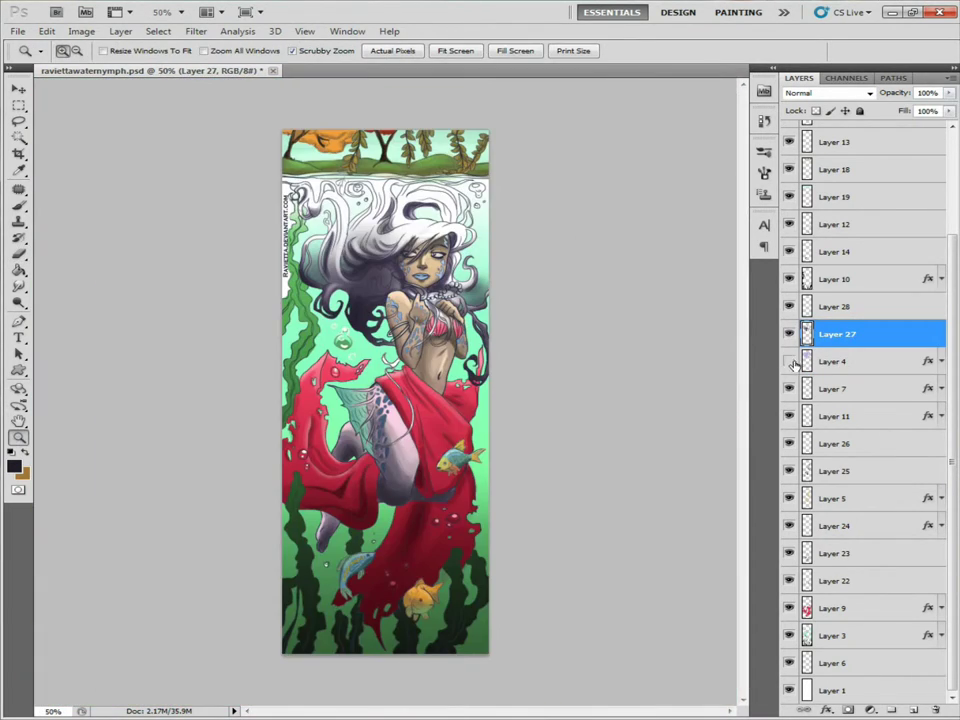
{"action": "left_click", "coordinate": [789, 361]}
{"action": "left_click", "coordinate": [789, 361]}
{"action": "left_click", "coordinate": [789, 361]}
{"action": "left_click", "coordinate": [789, 361]}
{"action": "left_click", "coordinate": [789, 361]}
At 200% zoom, darken the teal water left of the long hair strands on Layer 27
{"action": "key", "text": "ctrl+plus"}
{"action": "key", "text": "ctrl+plus"}
{"action": "key", "text": "ctrl+plus"}
{"action": "key", "text": "b"}
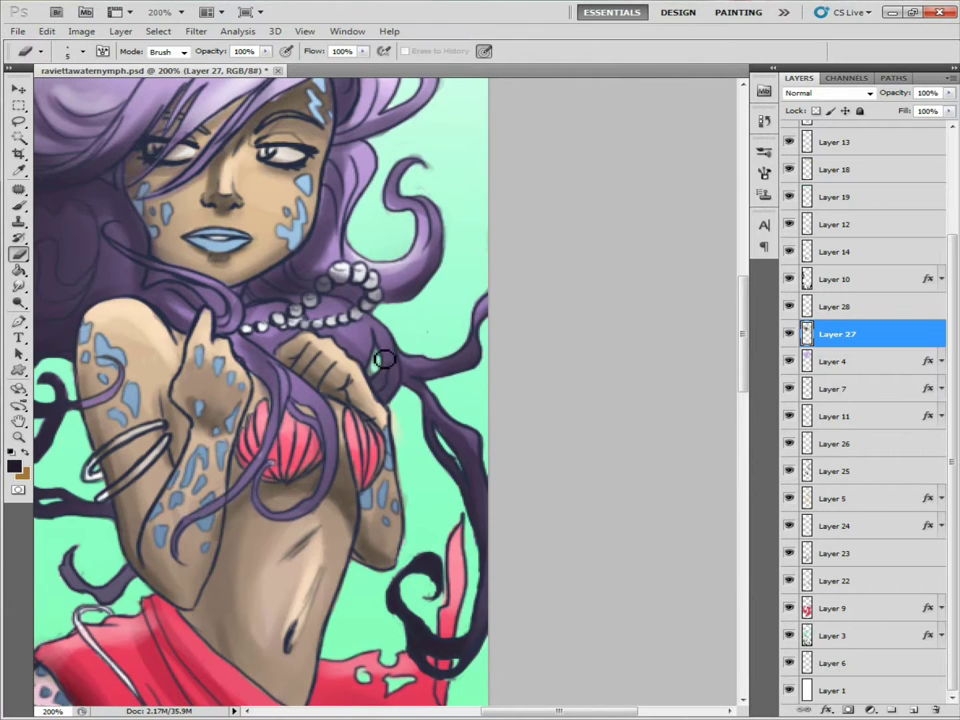
{"action": "left_click_drag", "start_coordinate": [422, 189], "coordinate": [540, 375]}
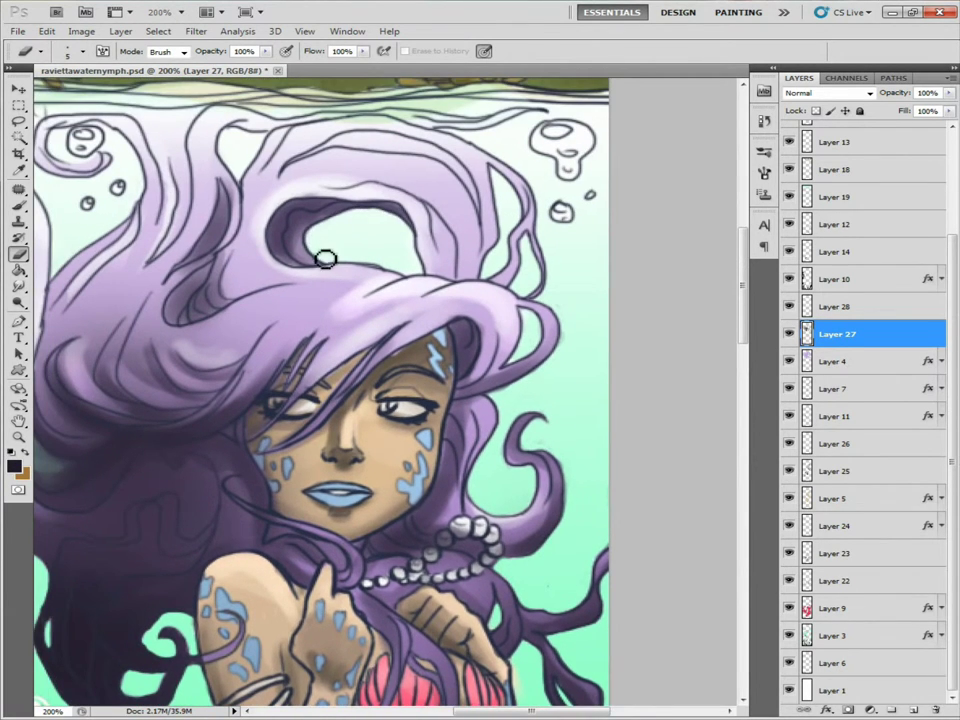
{"action": "mouse_move", "coordinate": [321, 259]}
{"action": "left_mouse_down"}
{"action": "mouse_move", "coordinate": [432, 267]}
{"action": "mouse_move", "coordinate": [674, 236]}
{"action": "left_mouse_up"}
{"action": "left_click_drag", "start_coordinate": [425, 497], "coordinate": [339, 381]}
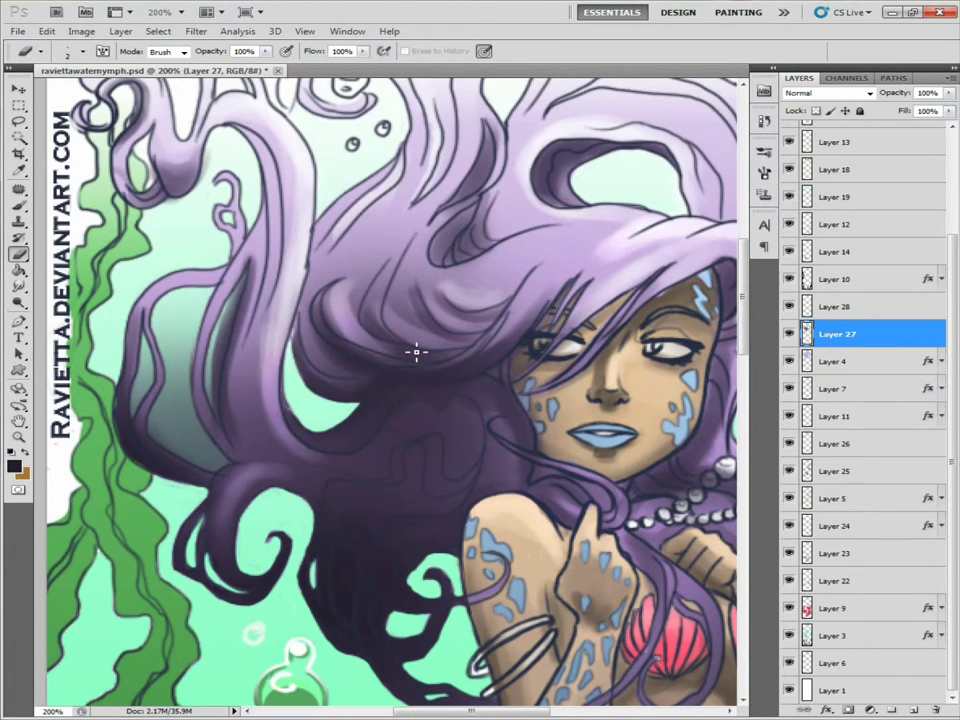
{"action": "mouse_move", "coordinate": [200, 240]}
{"action": "left_mouse_down"}
{"action": "mouse_move", "coordinate": [246, 291]}
{"action": "mouse_move", "coordinate": [216, 366]}
{"action": "mouse_move", "coordinate": [246, 364]}
{"action": "mouse_move", "coordinate": [222, 339]}
{"action": "mouse_move", "coordinate": [332, 326]}
{"action": "left_mouse_up"}
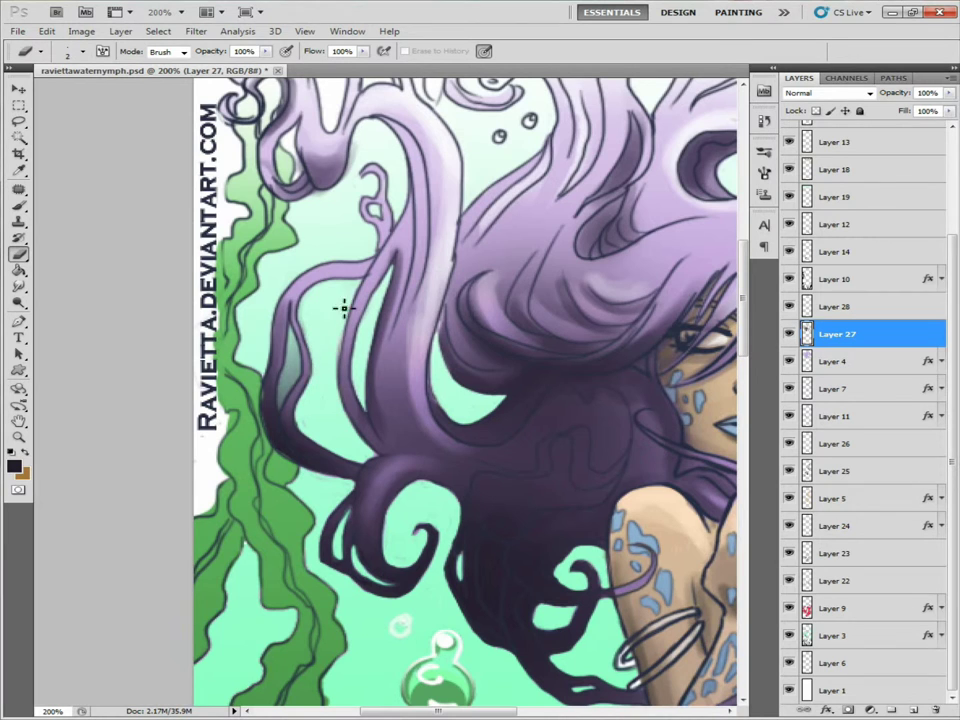
{"action": "key", "text": "b"}
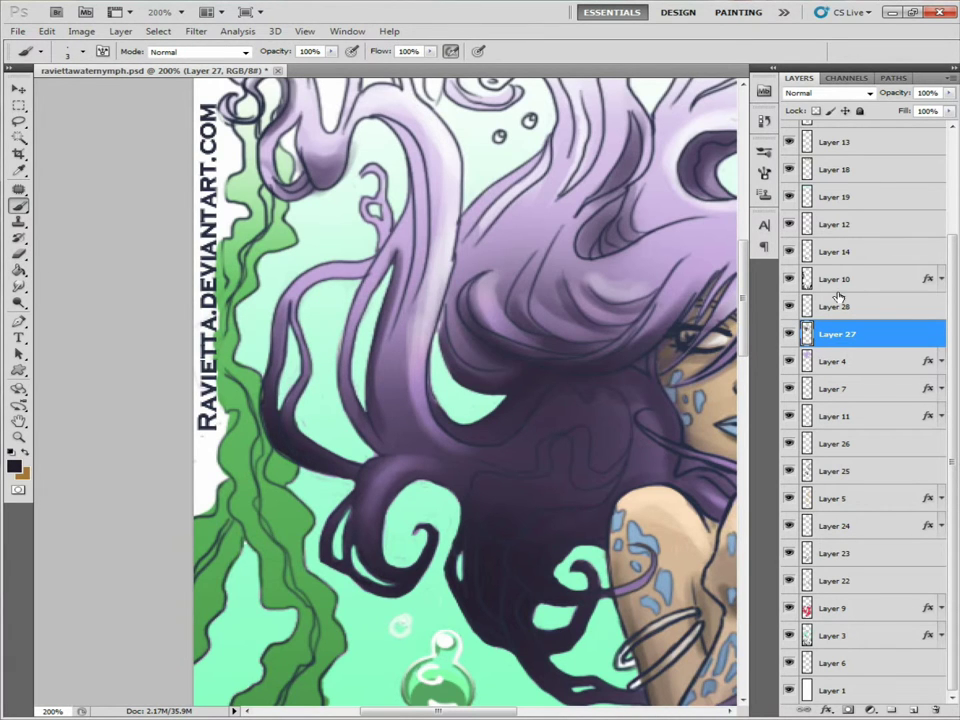
{"action": "key", "text": "e"}
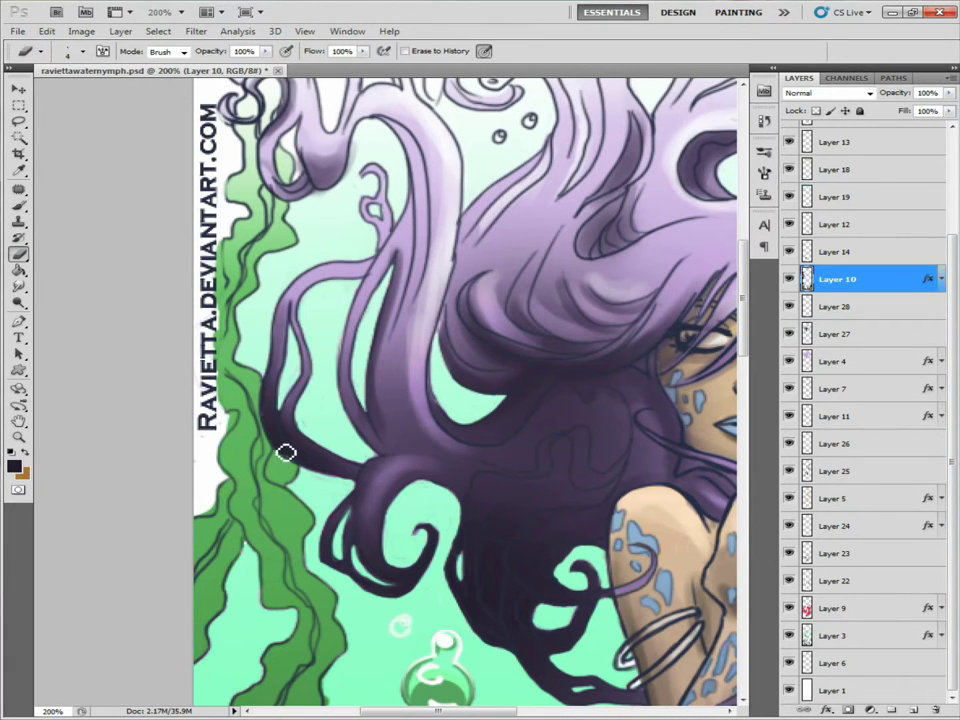
Alternate Brush and Eraser, then zoom out to 50% to show the whole illustration
{"action": "left_click_drag", "start_coordinate": [285, 450], "coordinate": [156, 612]}
{"action": "scroll", "coordinate": [398, 343], "scroll_direction": "down", "scroll_amount": 3}
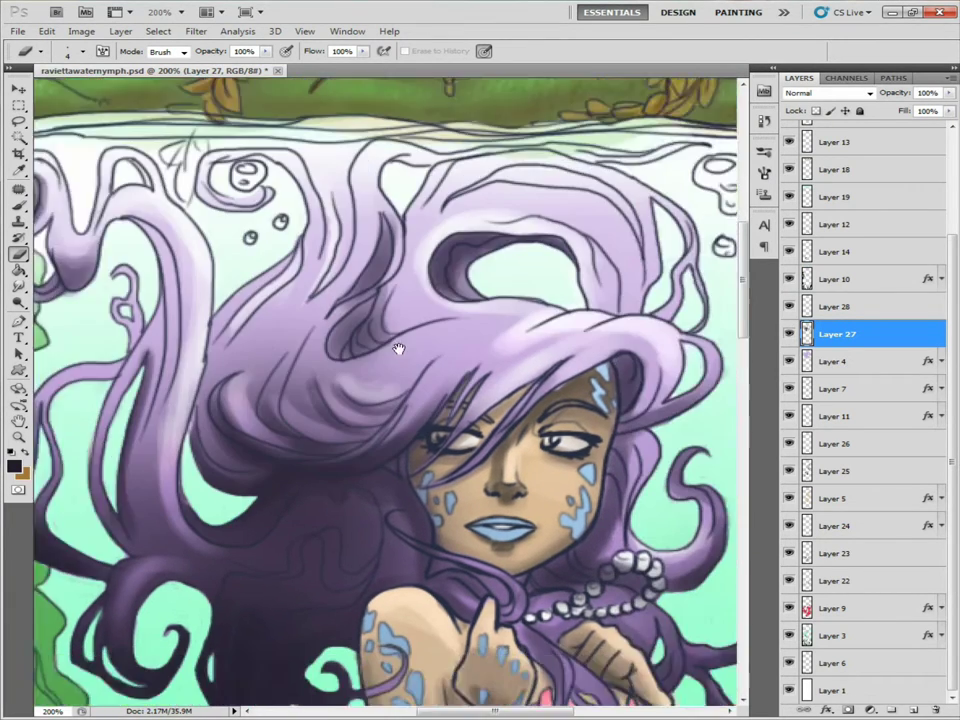
{"action": "scroll", "coordinate": [330, 420], "scroll_direction": "down", "scroll_amount": 5}
{"action": "key", "text": "b"}
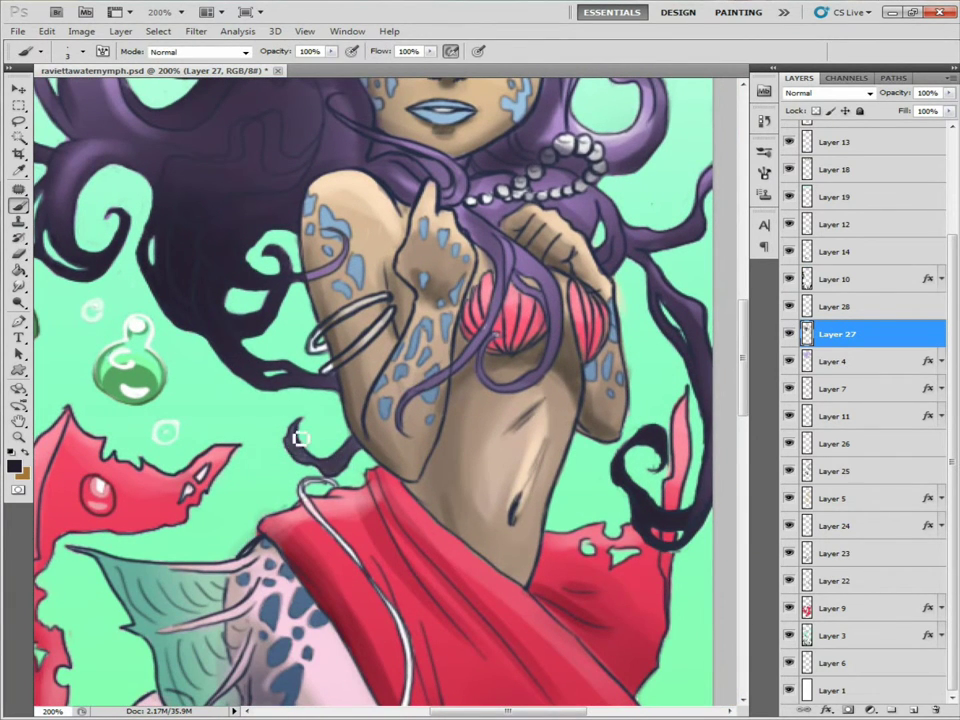
{"action": "key", "text": "e"}
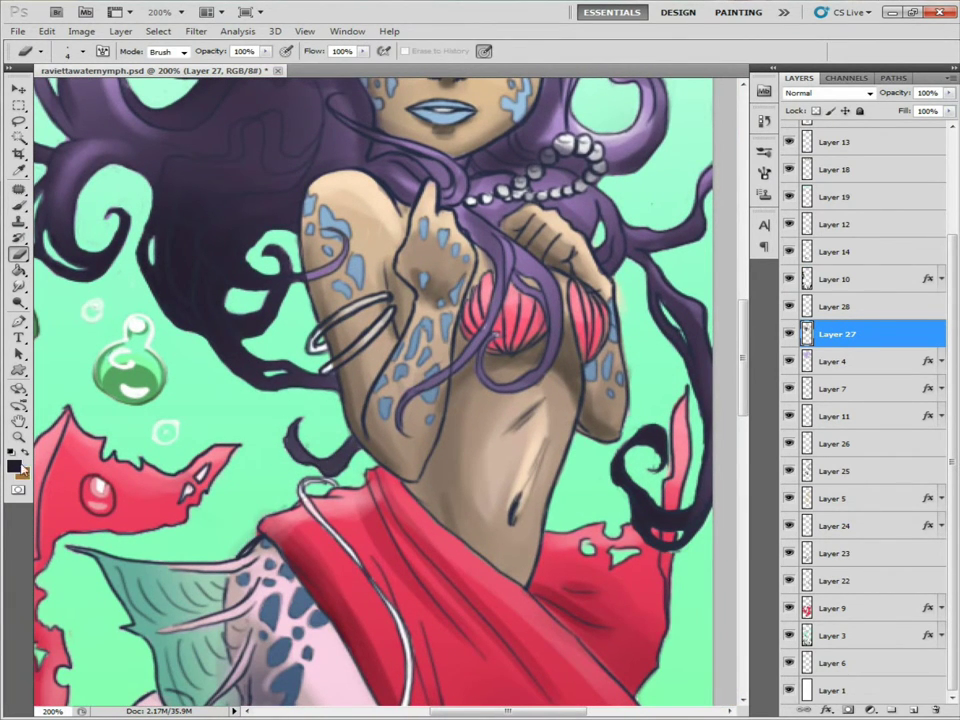
{"action": "key", "text": "z"}
{"action": "left_click", "coordinate": [255, 461], "text": "alt"}
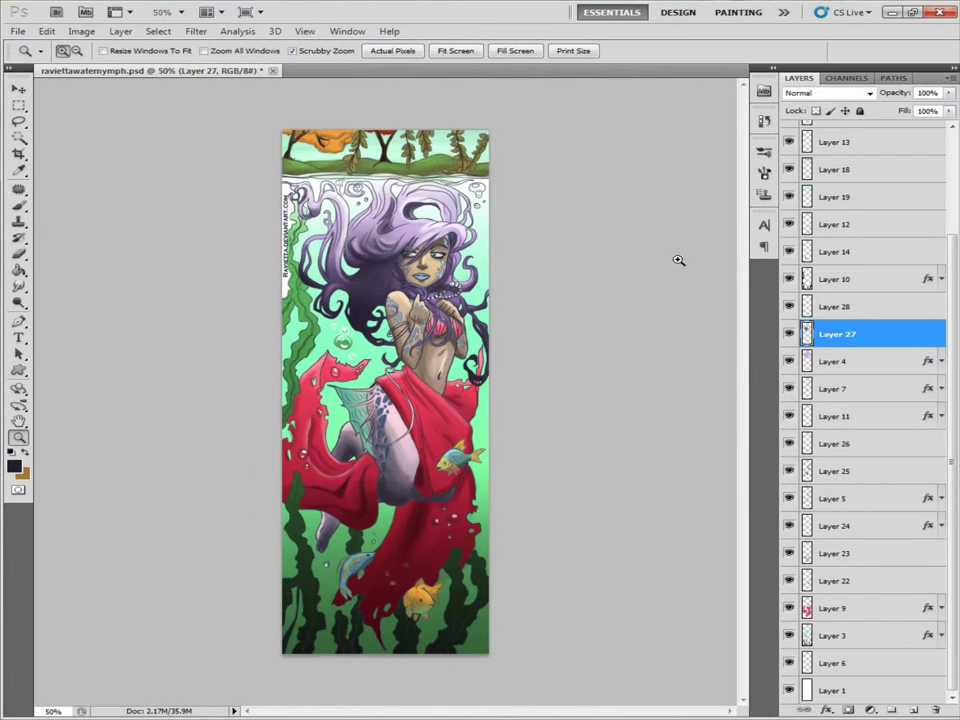
Pick a tan colour and paint it over the upper bangle on Layer 21
{"action": "key", "text": "ctrl+plus"}
{"action": "key", "text": "ctrl+plus"}
{"action": "key", "text": "ctrl+plus"}
{"action": "key", "text": "e"}
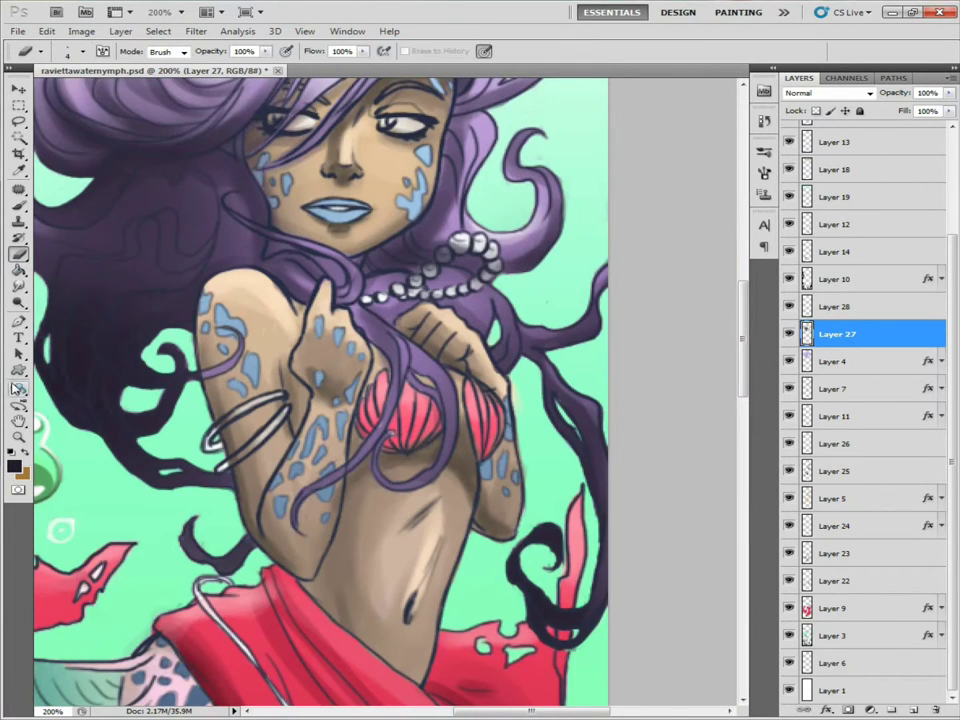
{"action": "scroll", "coordinate": [340, 390], "scroll_direction": "down", "scroll_amount": 1}
{"action": "scroll", "coordinate": [788, 193], "scroll_direction": "up", "scroll_amount": 2}
{"action": "left_click", "coordinate": [835, 189]}
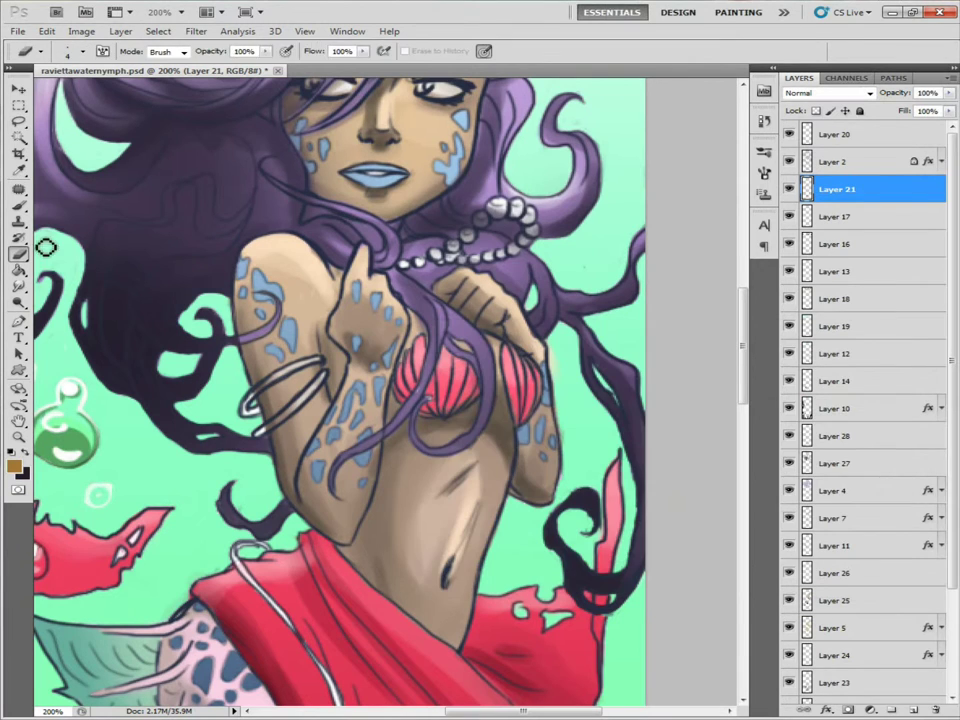
{"action": "key", "text": "b"}
{"action": "mouse_move", "coordinate": [318, 361]}
{"action": "left_mouse_down"}
{"action": "mouse_move", "coordinate": [252, 408]}
{"action": "mouse_move", "coordinate": [324, 392]}
{"action": "left_mouse_up"}
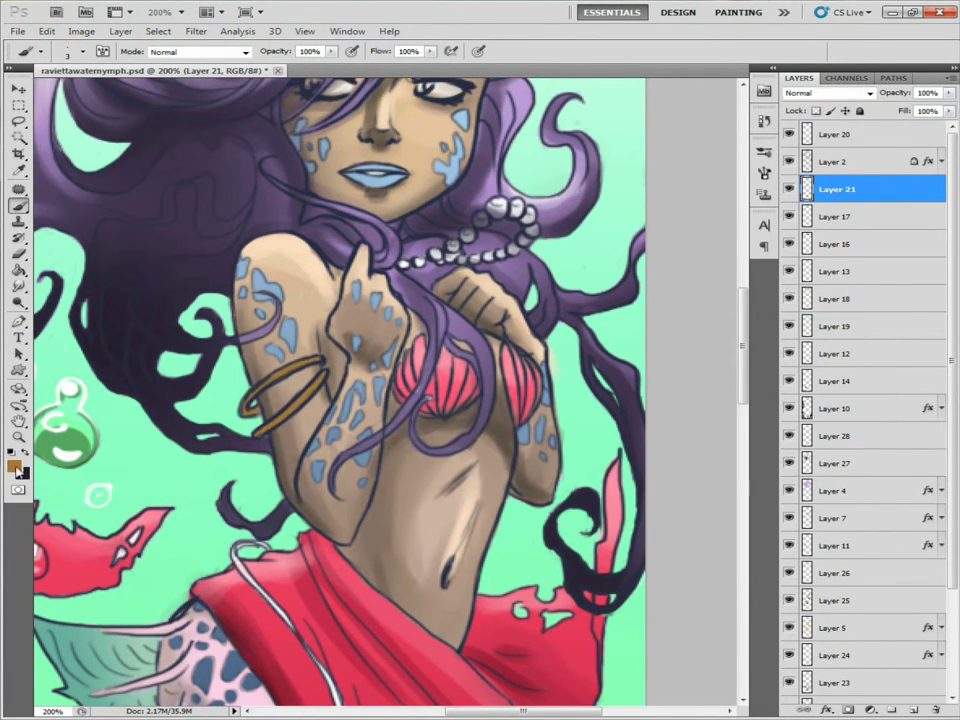
Shade the bangles with a darker orange-brown, then reset the paint colour to light tan
{"action": "left_click", "coordinate": [14, 465]}
{"action": "left_click", "coordinate": [804, 360]}
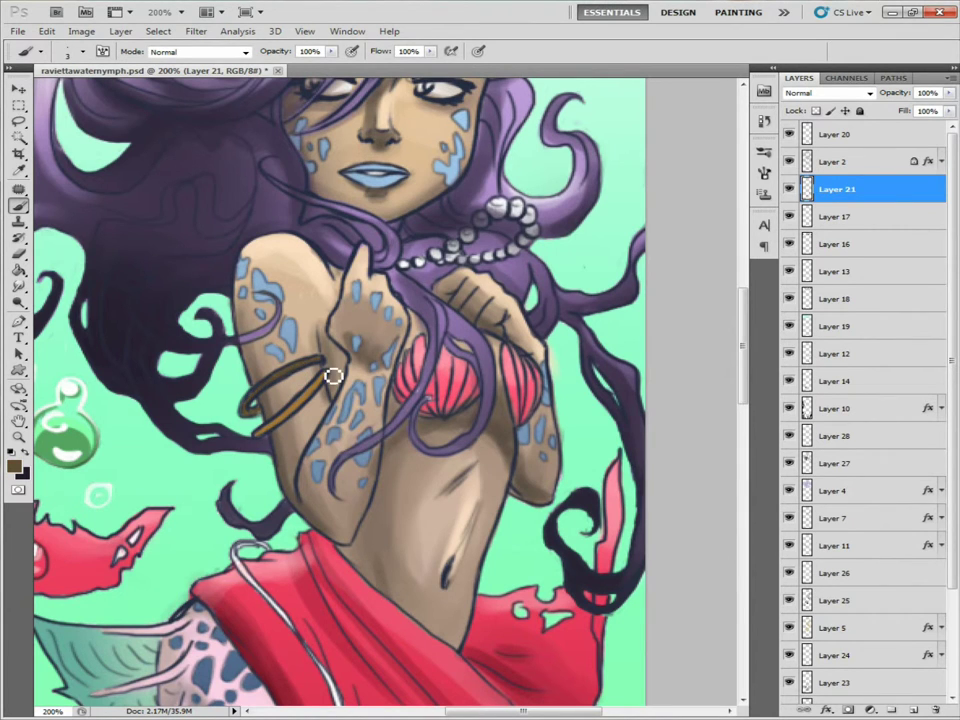
{"action": "left_click", "coordinate": [14, 465]}
{"action": "key", "text": "Return"}
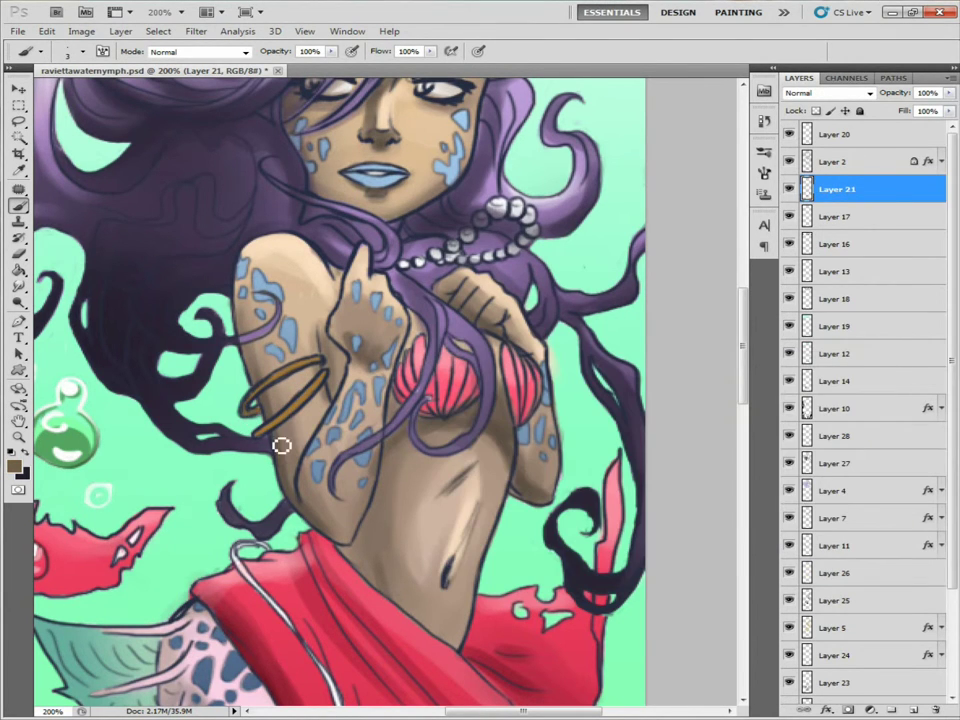
{"action": "left_click", "coordinate": [14, 465]}
{"action": "left_click", "coordinate": [470, 410]}
{"action": "key", "text": "Return"}
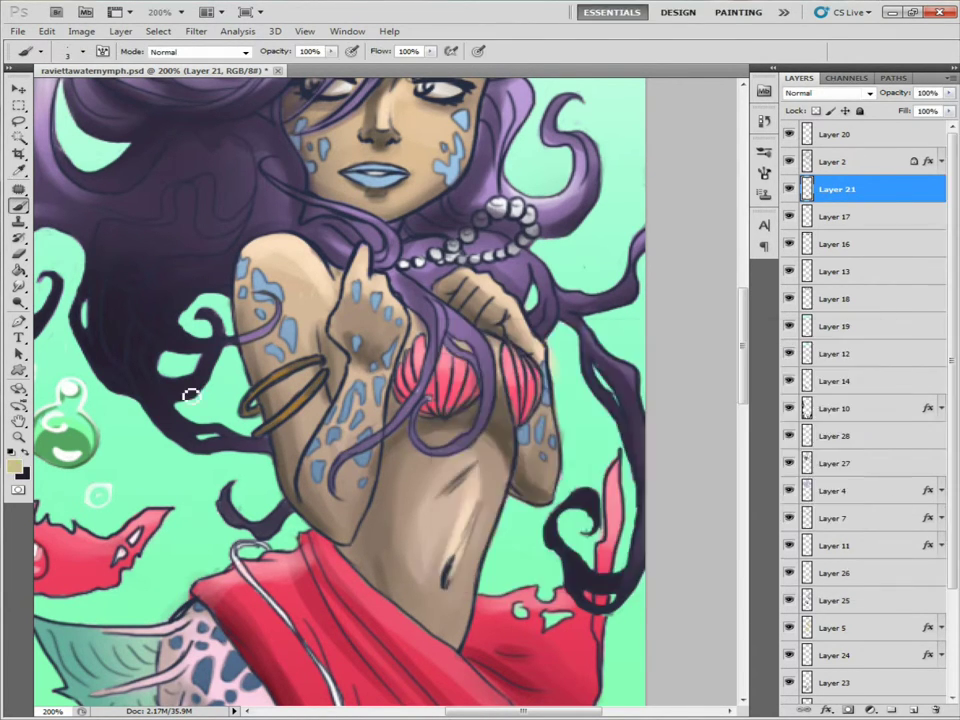
Select Layer 25, sample a dark teal and paint the nymph's iris
{"action": "left_click", "coordinate": [14, 465]}
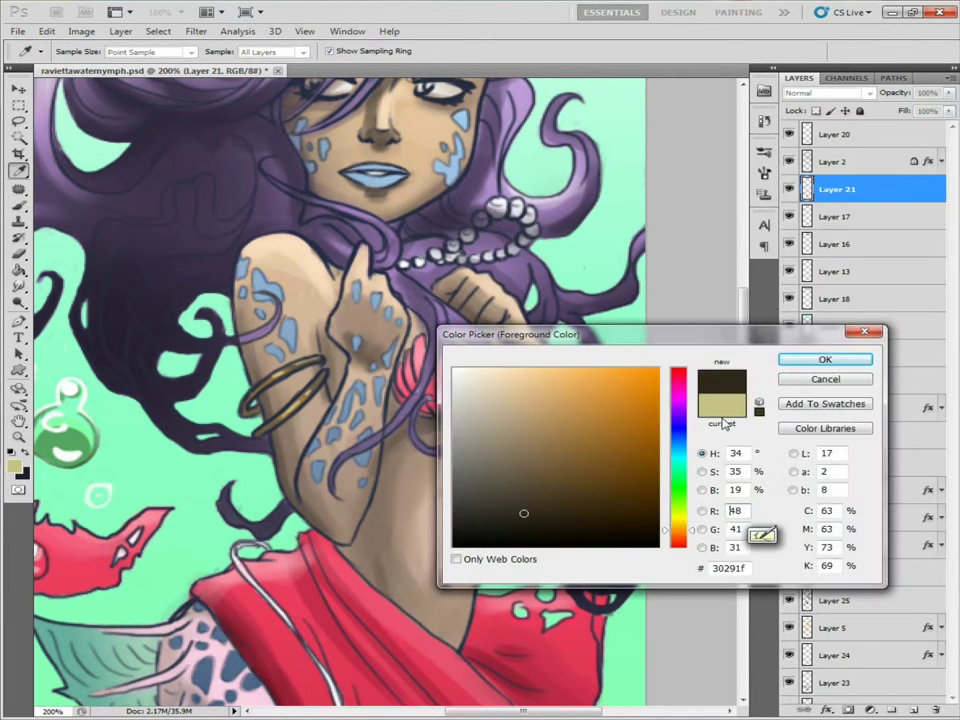
{"action": "left_click", "coordinate": [262, 421]}
{"action": "key", "text": "Return"}
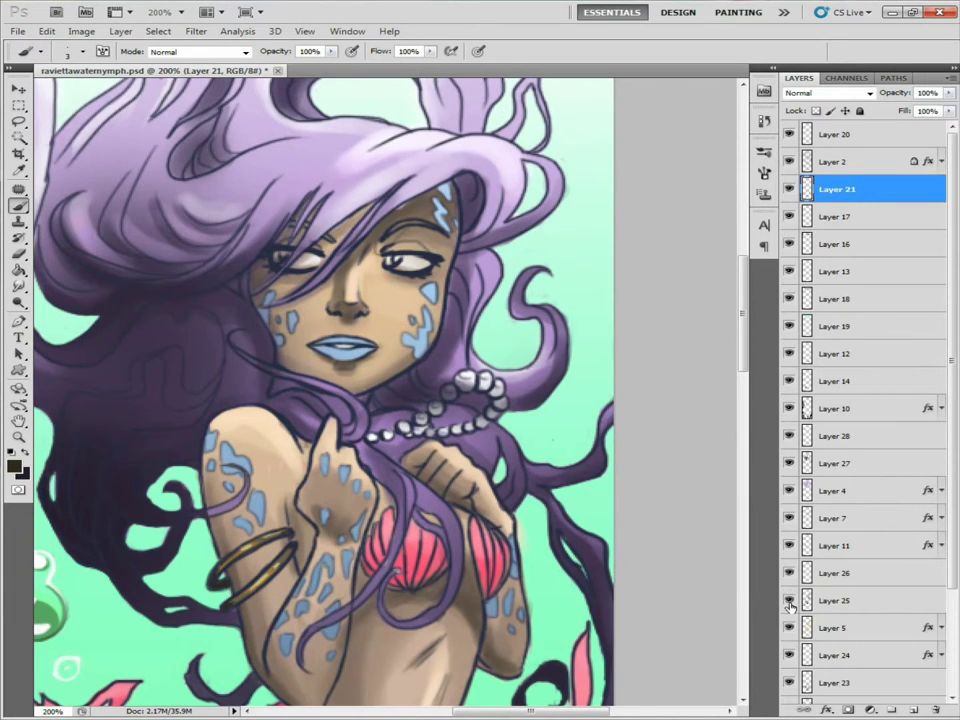
{"action": "left_click", "coordinate": [835, 600]}
{"action": "left_click", "coordinate": [14, 465]}
{"action": "key", "text": "Return"}
{"action": "left_click", "coordinate": [14, 465]}
{"action": "left_click", "coordinate": [569, 485]}
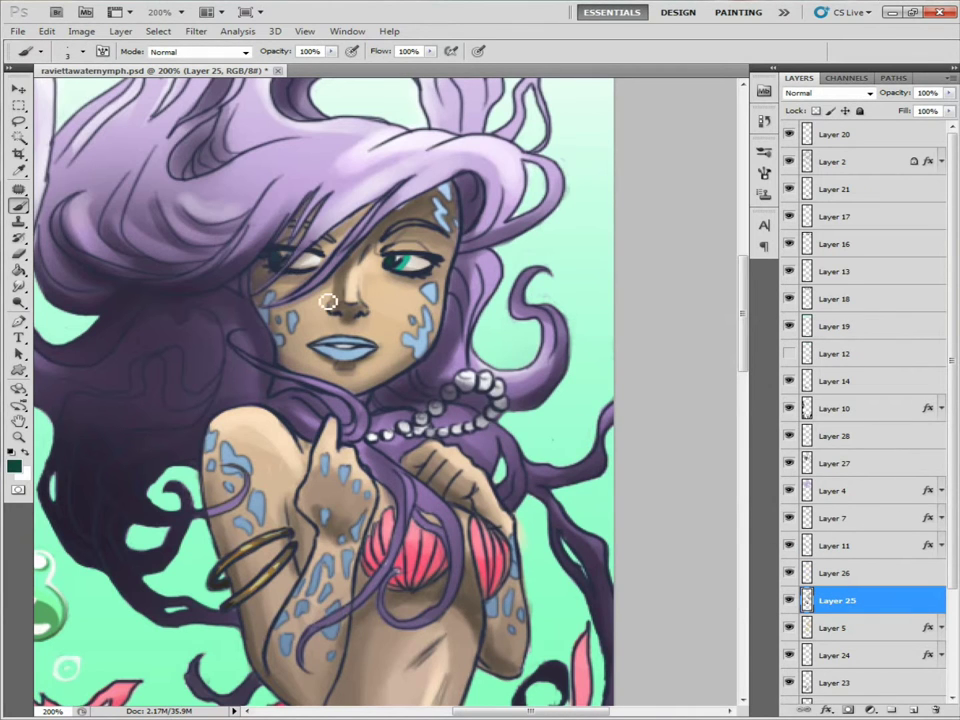
{"action": "left_click_drag", "start_coordinate": [368, 345], "coordinate": [326, 319]}
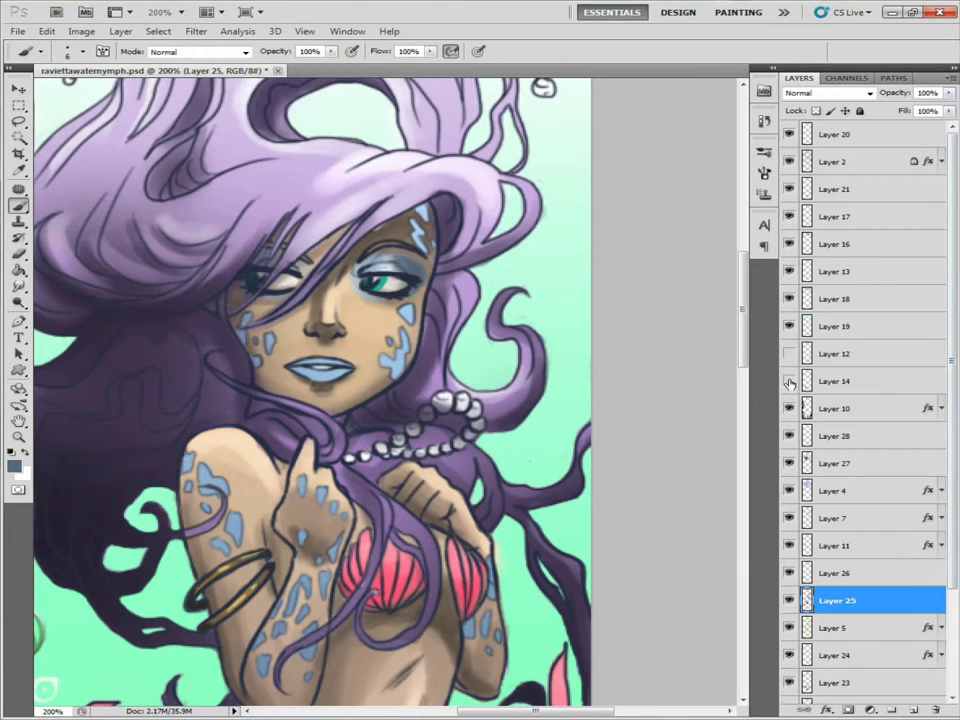
On Layer 27, sample a light colour and add blue-grey eyeshadow and glossy lip highlights
{"action": "key", "text": "v"}
{"action": "left_click", "coordinate": [838, 520]}
{"action": "key", "text": "b"}
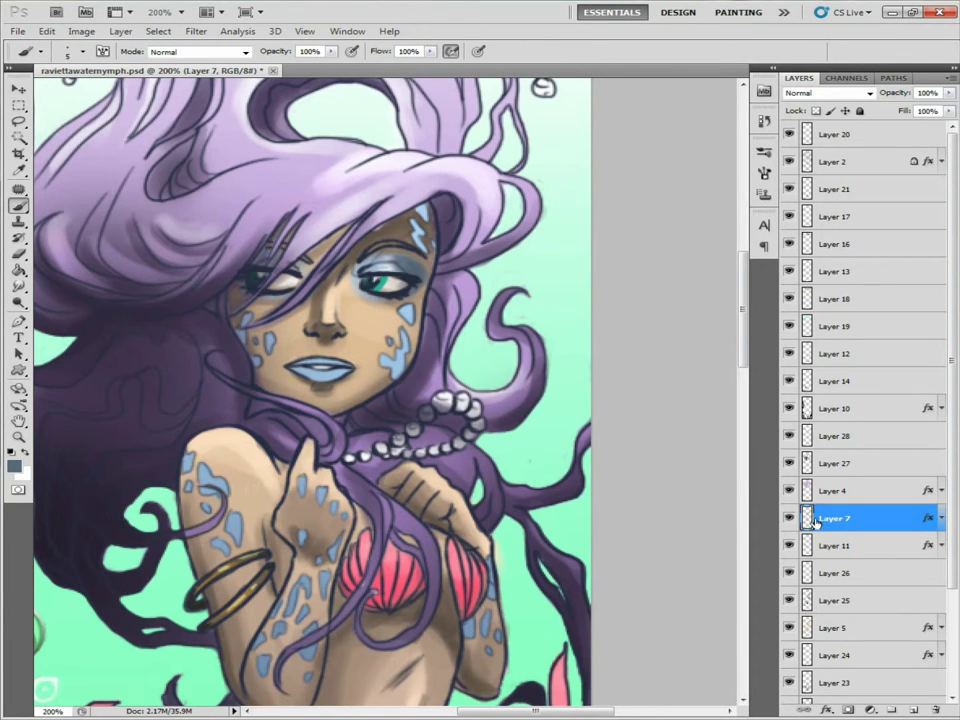
{"action": "left_click", "coordinate": [796, 464]}
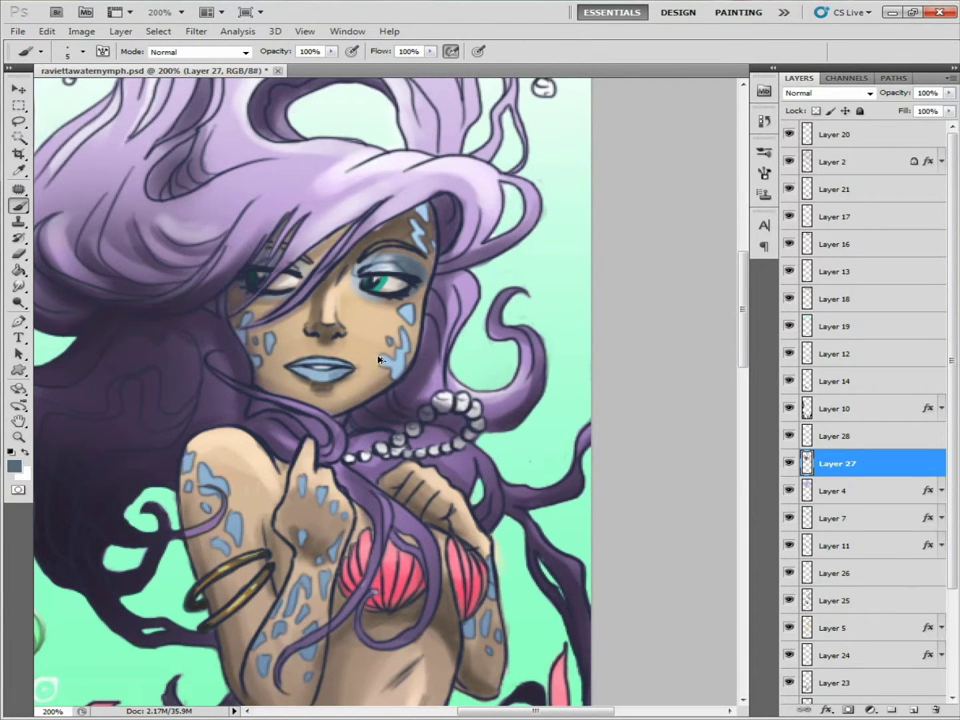
{"action": "left_click", "coordinate": [14, 464]}
{"action": "key", "text": "Escape"}
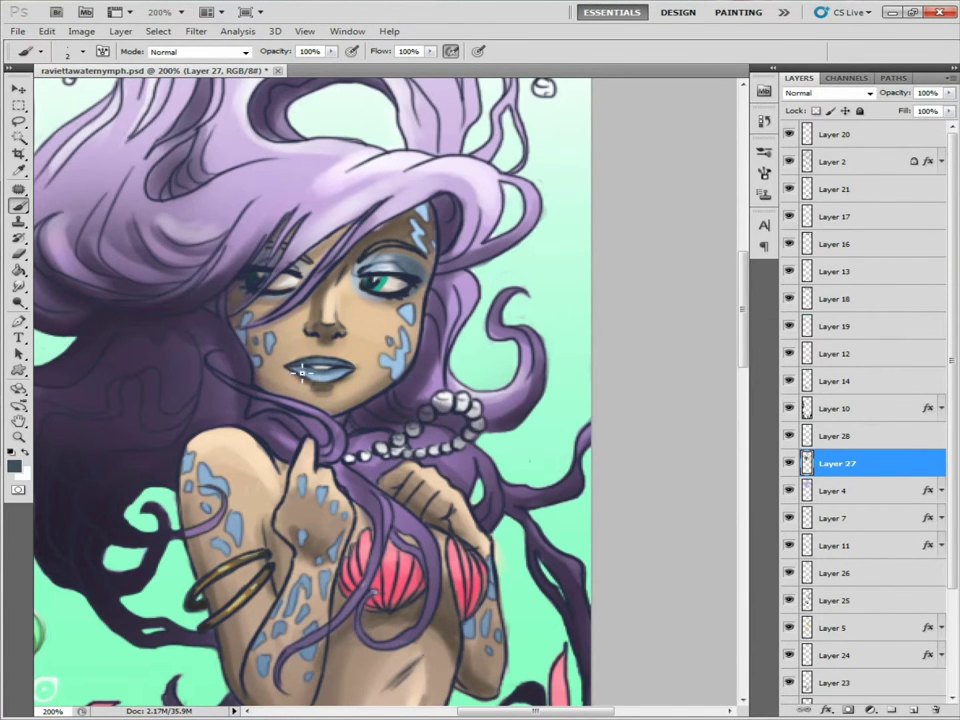
{"action": "left_click", "coordinate": [310, 380], "text": "alt"}
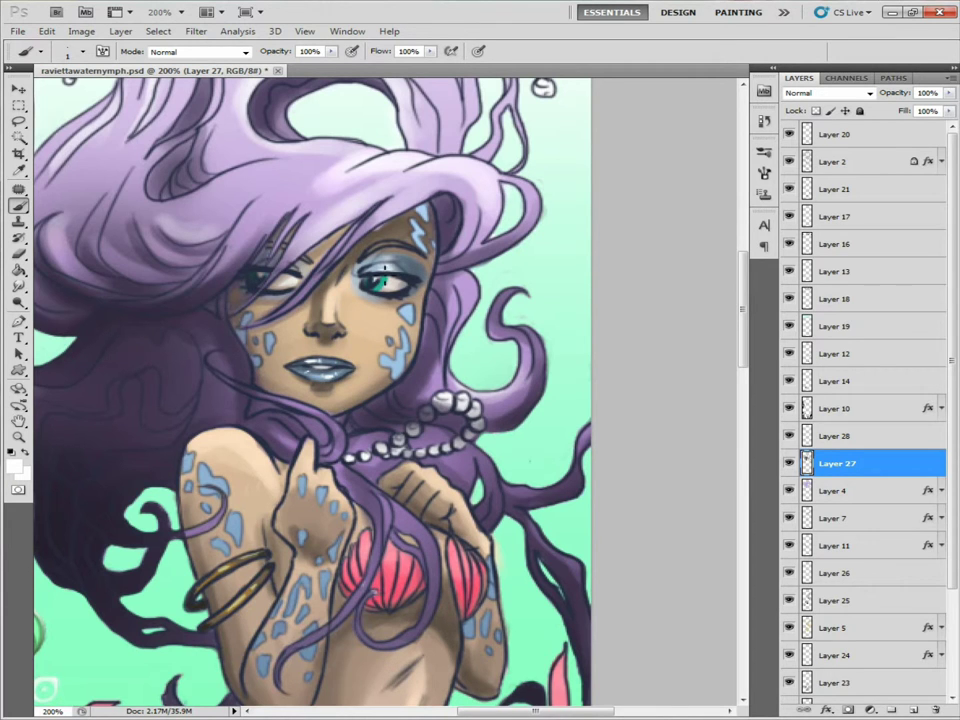
Switch to the Eraser and zoom out to 66.7% to view the illustration
{"action": "key", "text": "alt+bracketleft"}
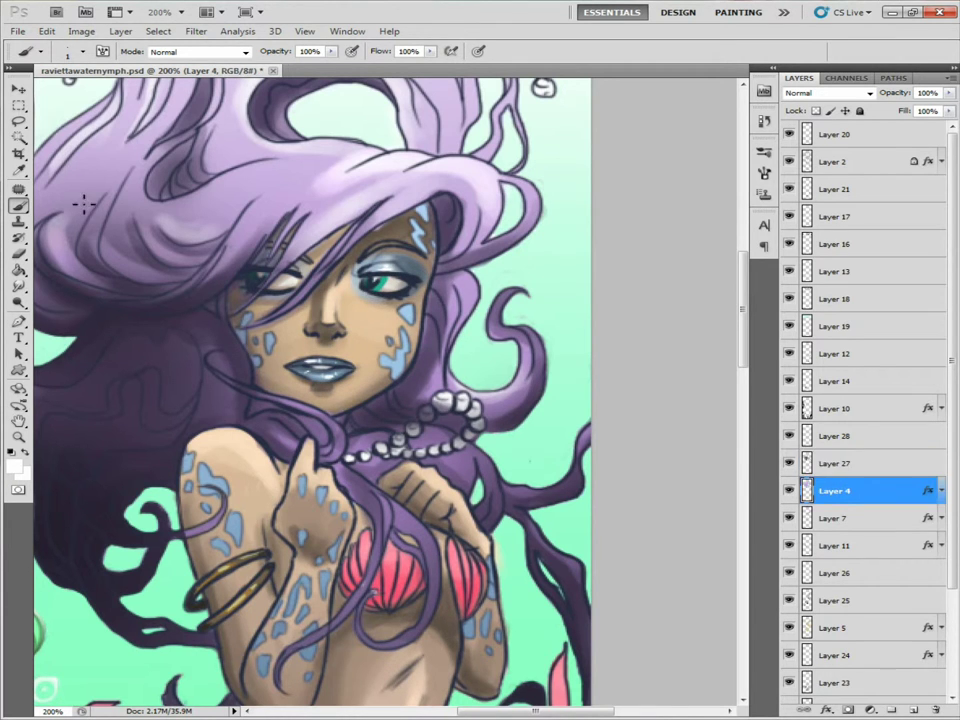
{"action": "key", "text": "e"}
{"action": "mouse_move", "coordinate": [188, 148]}
{"action": "left_mouse_down"}
{"action": "mouse_move", "coordinate": [343, 318]}
{"action": "mouse_move", "coordinate": [226, 388]}
{"action": "left_mouse_up"}
{"action": "key", "text": "z"}
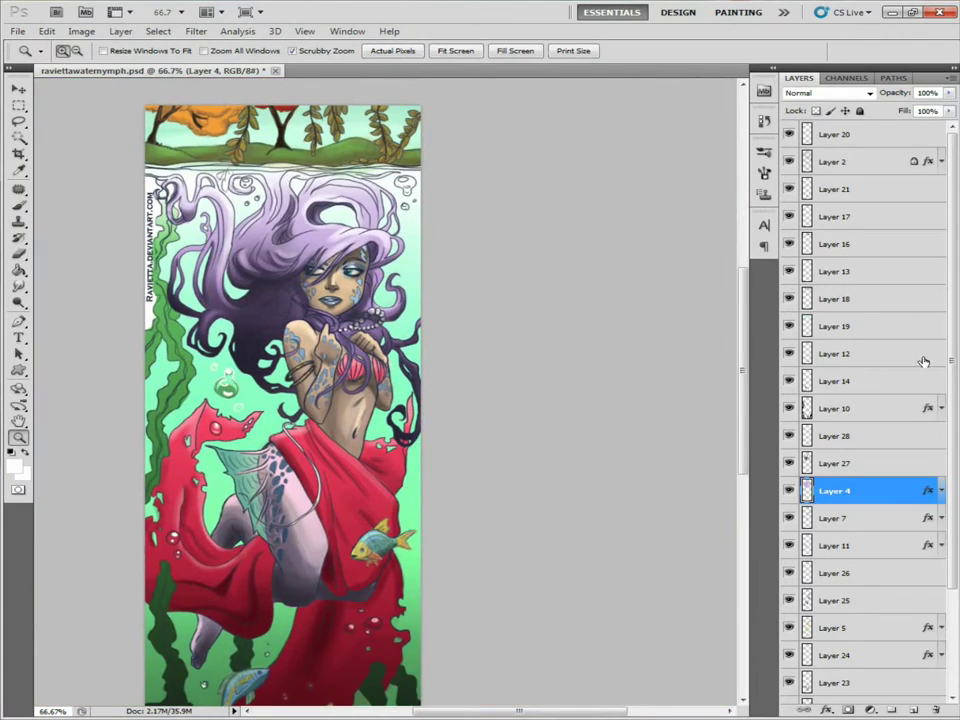
Create new Layer 29 and set the brush size to 60
{"action": "key", "text": "ctrl+shift+alt+n"}
{"action": "key", "text": "b"}
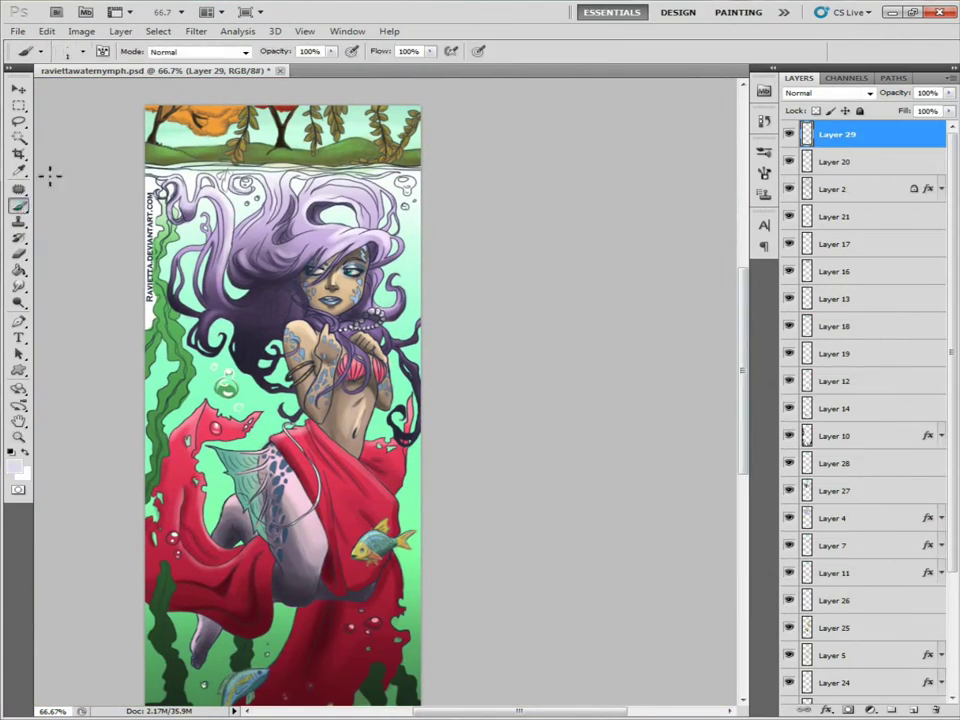
{"action": "right_click", "coordinate": [49, 175]}
{"action": "right_click", "coordinate": [190, 178]}
{"action": "key", "text": "Return"}
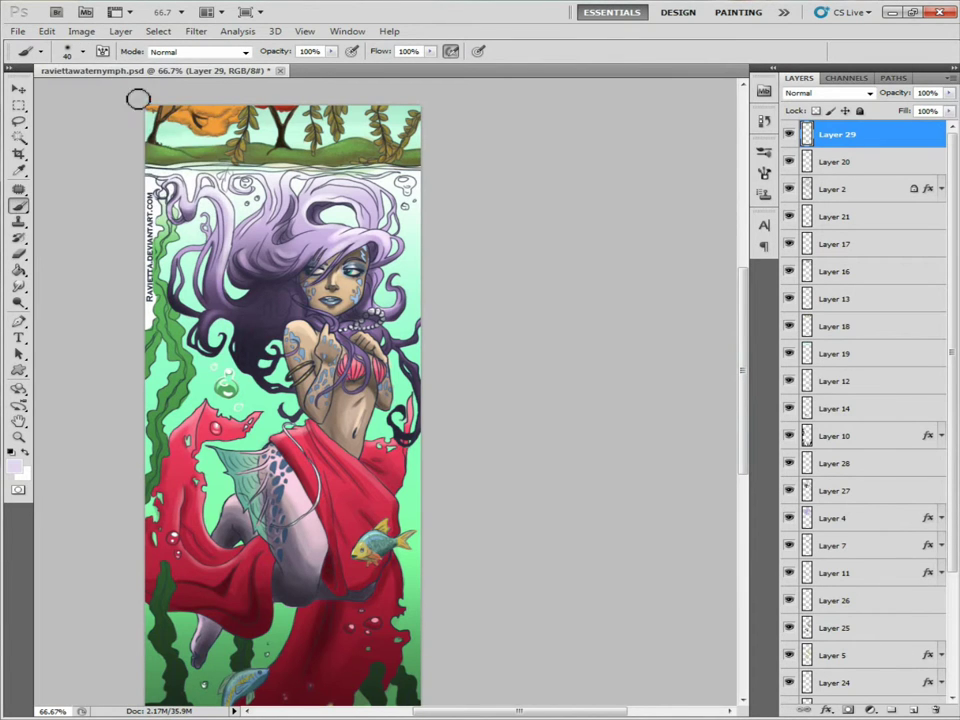
{"action": "right_click", "coordinate": [138, 99]}
{"action": "key", "text": "Return"}
{"action": "key", "text": "bracketright"}
{"action": "key", "text": "bracketright"}
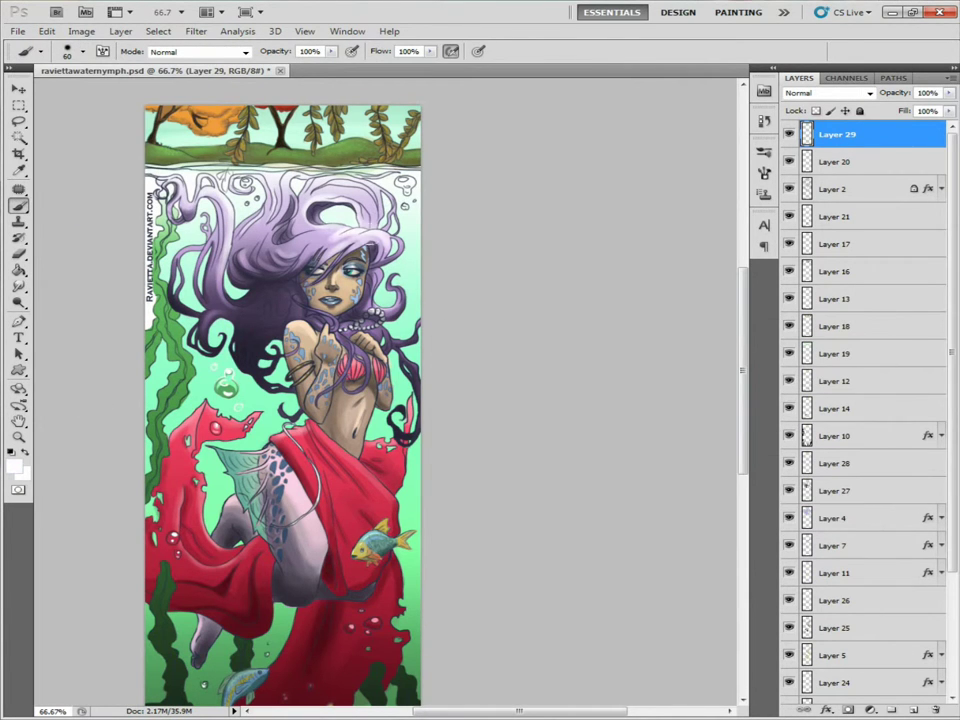
Paint a white glow over the waterline hair and a pale pink glow along the hip and tail
{"action": "left_click", "coordinate": [187, 179]}
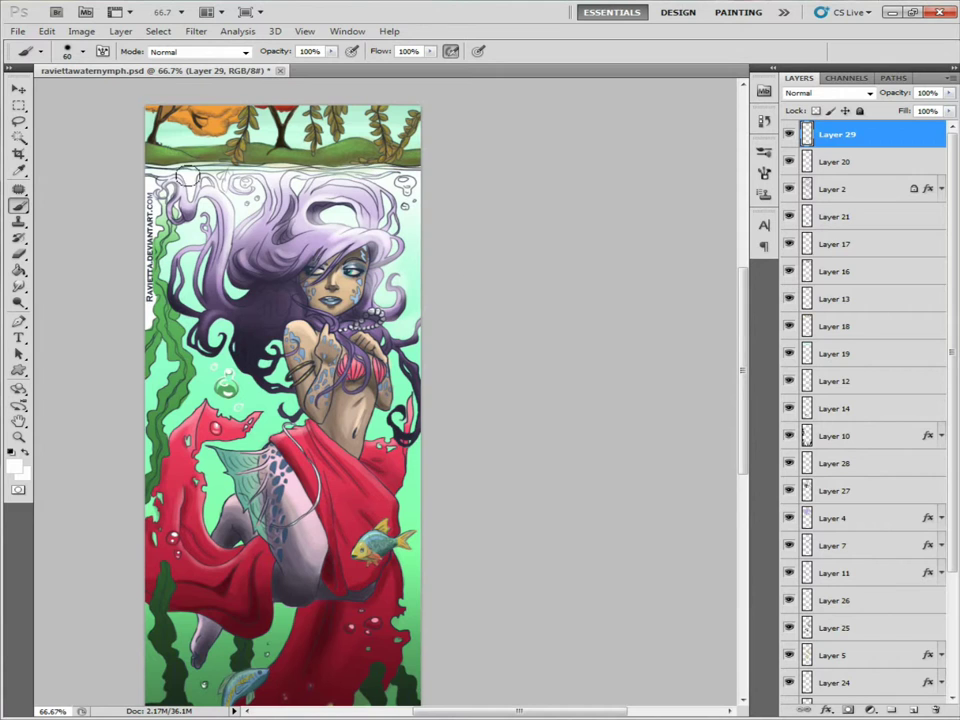
{"action": "left_click_drag", "start_coordinate": [190, 185], "coordinate": [240, 186]}
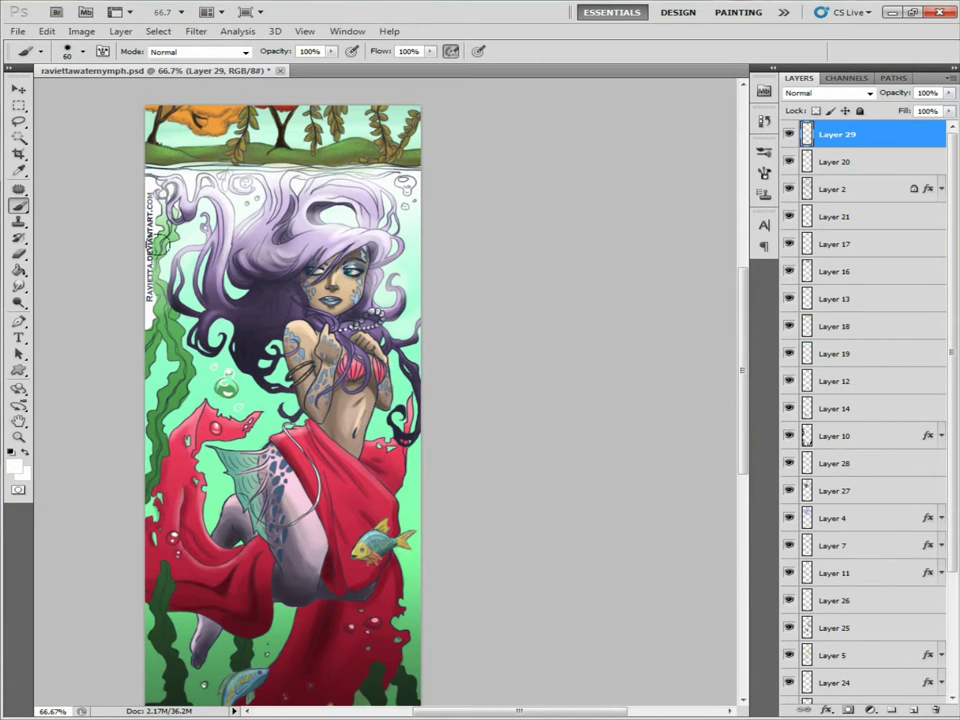
{"action": "scroll", "coordinate": [259, 364], "scroll_direction": "down", "scroll_amount": 3}
{"action": "left_click", "coordinate": [259, 314], "text": "alt"}
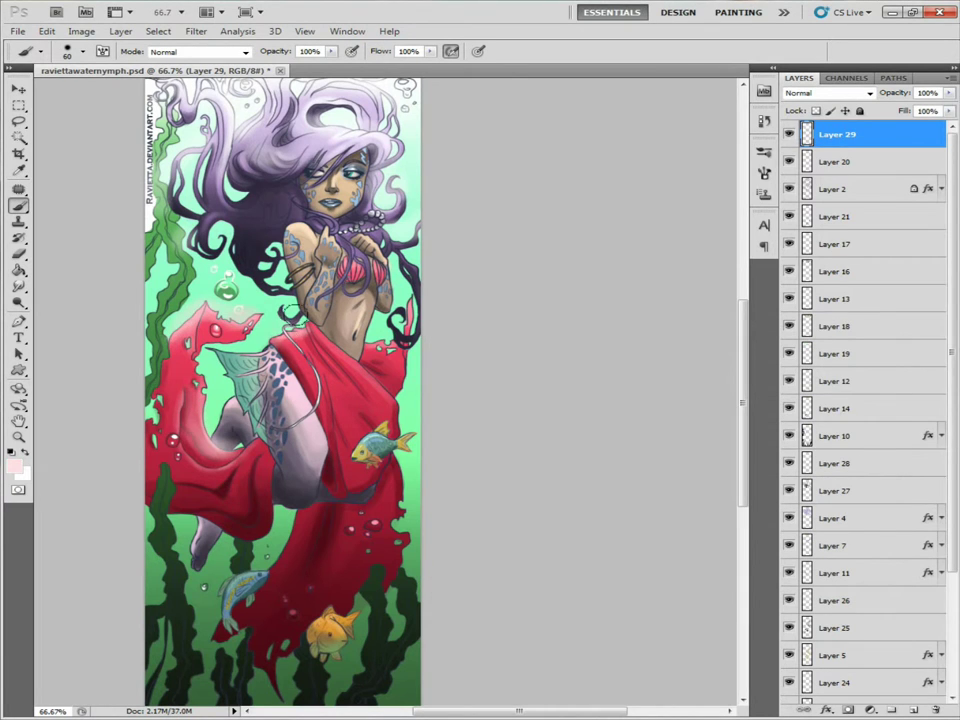
{"action": "left_click_drag", "start_coordinate": [290, 285], "coordinate": [300, 365]}
Switch to the Eraser at size 9 and choose a dark maroon colour
{"action": "left_click_drag", "start_coordinate": [263, 581], "coordinate": [276, 456]}
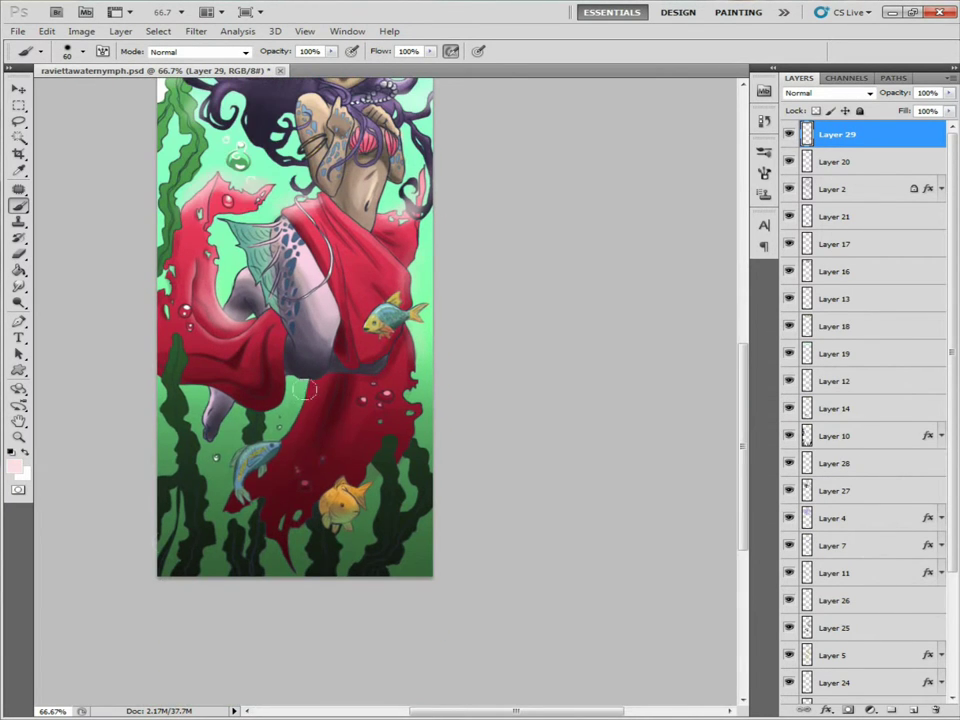
{"action": "key", "text": "e"}
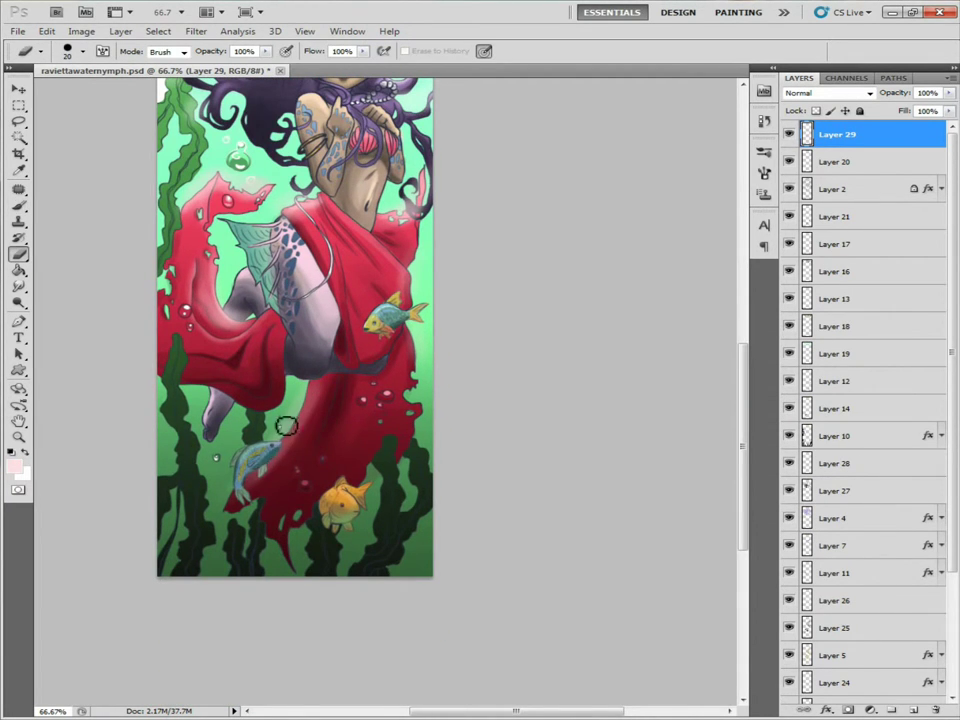
{"action": "key", "text": "bracketleft"}
{"action": "key", "text": "bracketleft"}
{"action": "scroll", "coordinate": [519, 343], "scroll_direction": "up", "scroll_amount": 3}
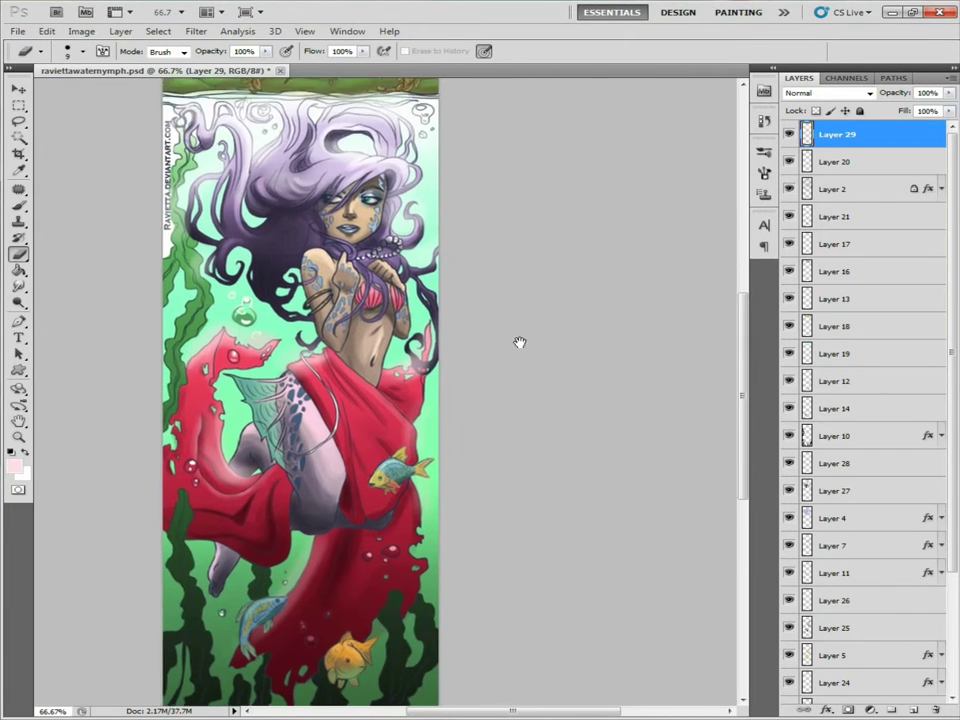
{"action": "left_click", "coordinate": [13, 465]}
Create Layer 30 in dark maroon, move it to the top and darken the lower-left seaweed
{"action": "left_click", "coordinate": [643, 510]}
{"action": "key", "text": "Return"}
{"action": "key", "text": "ctrl+shift+alt+n"}
{"action": "key", "text": "b"}
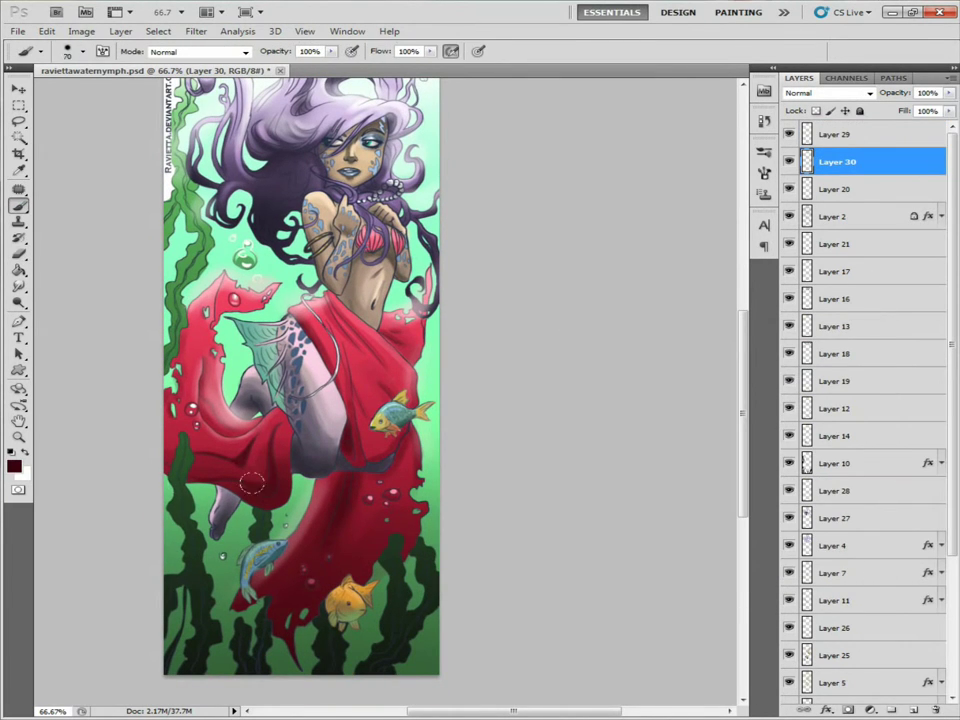
{"action": "left_click_drag", "start_coordinate": [128, 510], "coordinate": [432, 538]}
{"action": "left_click_drag", "start_coordinate": [835, 162], "coordinate": [835, 134]}
{"action": "left_click_drag", "start_coordinate": [200, 490], "coordinate": [255, 600]}
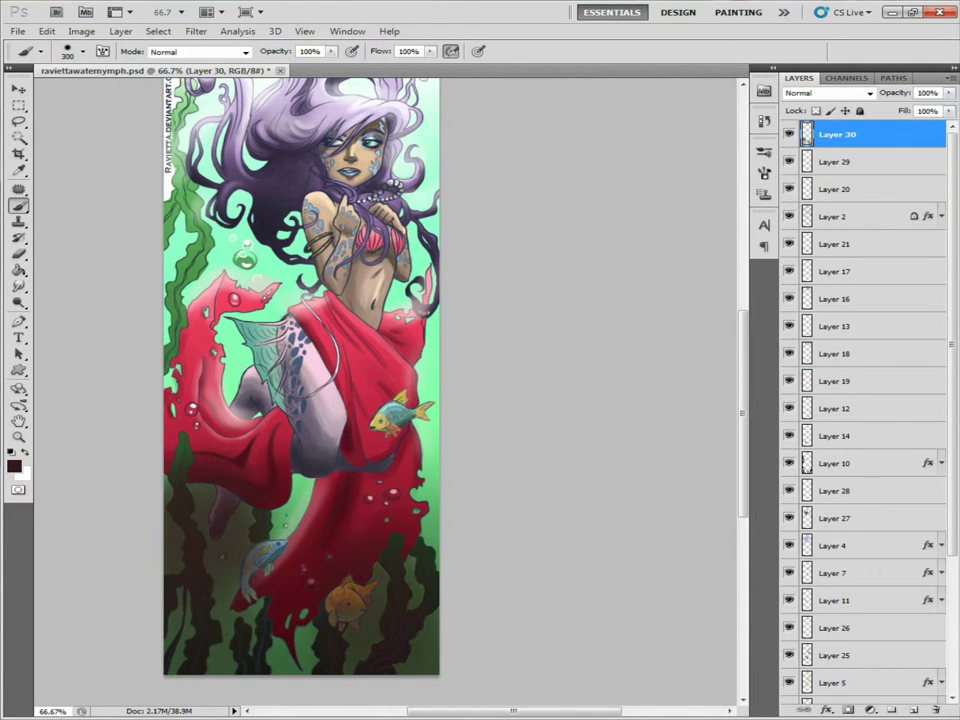
Resize the brush to 90 and darken the hair on the left side
{"action": "key", "text": "bracketleft"}
{"action": "key", "text": "bracketleft"}
{"action": "left_click_drag", "start_coordinate": [486, 192], "coordinate": [523, 267]}
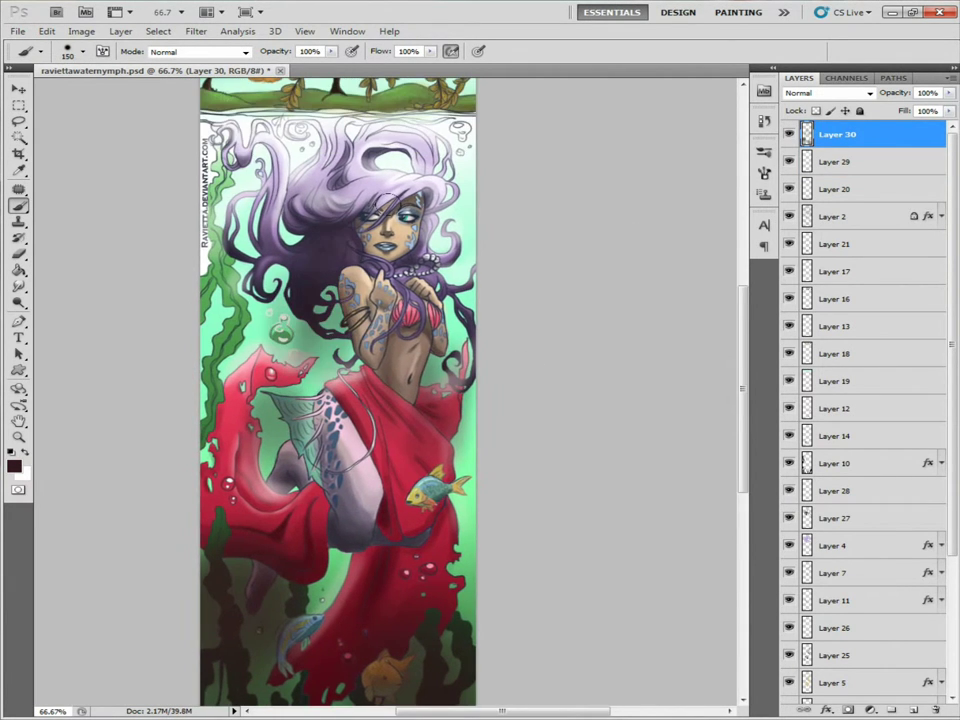
{"action": "key", "text": "bracketleft"}
{"action": "key", "text": "bracketleft"}
{"action": "key", "text": "bracketleft"}
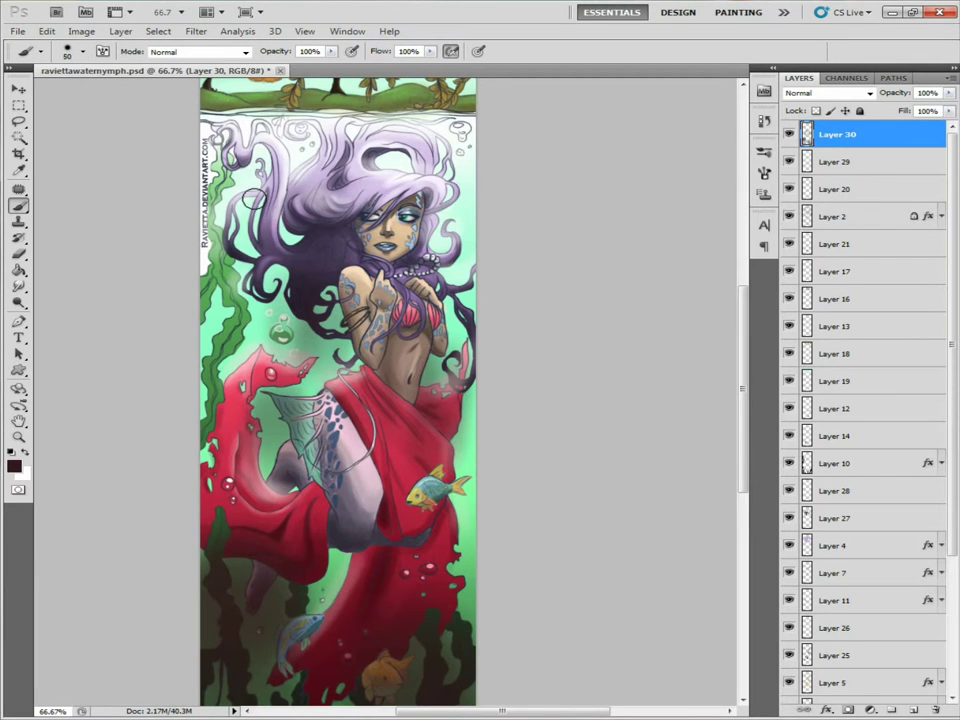
{"action": "key", "text": "bracketright"}
{"action": "key", "text": "bracketright"}
{"action": "key", "text": "bracketright"}
{"action": "left_click_drag", "start_coordinate": [250, 170], "coordinate": [250, 290]}
{"action": "scroll", "coordinate": [536, 334], "scroll_direction": "down", "scroll_amount": 2}
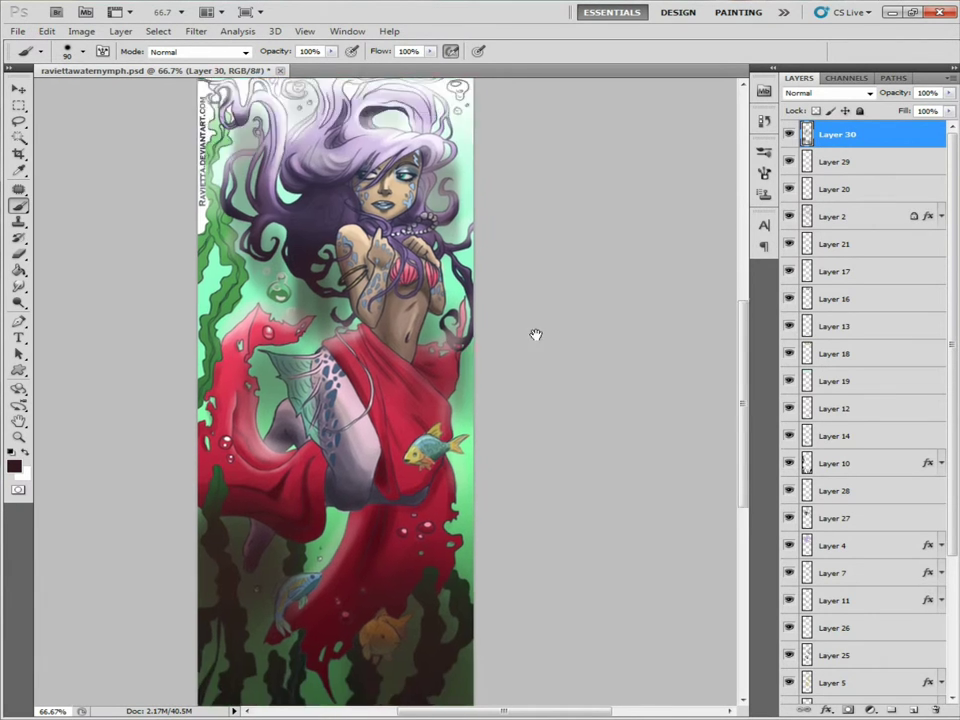
{"action": "scroll", "coordinate": [530, 350], "scroll_direction": "down", "scroll_amount": 2}
{"action": "scroll", "coordinate": [560, 345], "scroll_direction": "down", "scroll_amount": 2}
{"action": "scroll", "coordinate": [570, 348], "scroll_direction": "down", "scroll_amount": 1}
Set the Eraser to 59% opacity, then return to the Brush and check the paint colour
{"action": "key", "text": "e"}
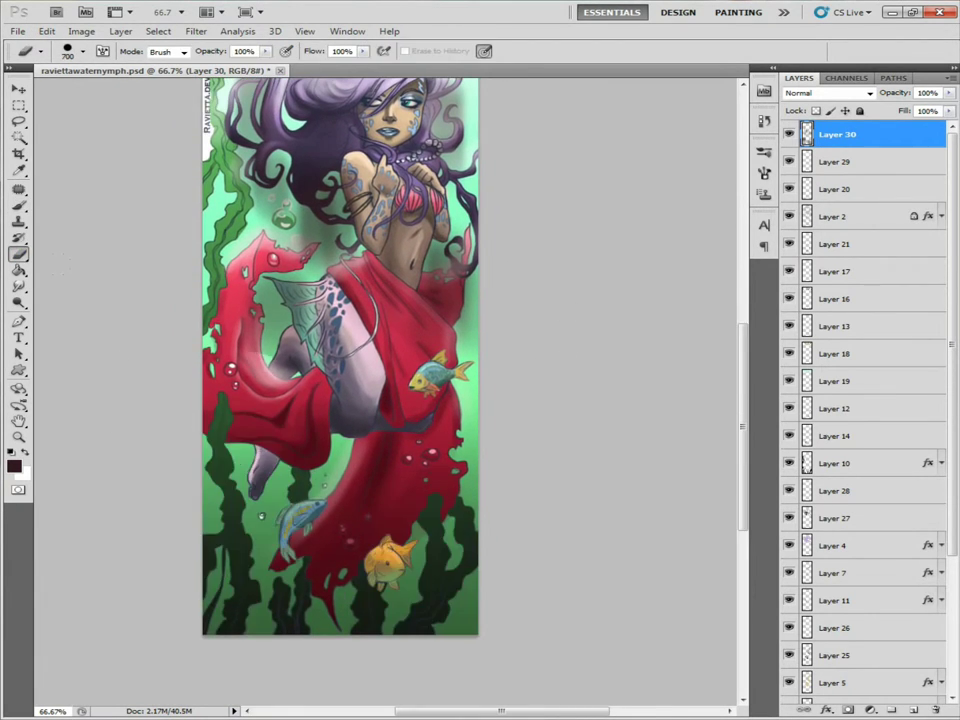
{"action": "left_click", "coordinate": [82, 51]}
{"action": "left_click", "coordinate": [266, 51]}
{"action": "left_click_drag", "start_coordinate": [243, 70], "coordinate": [233, 66]}
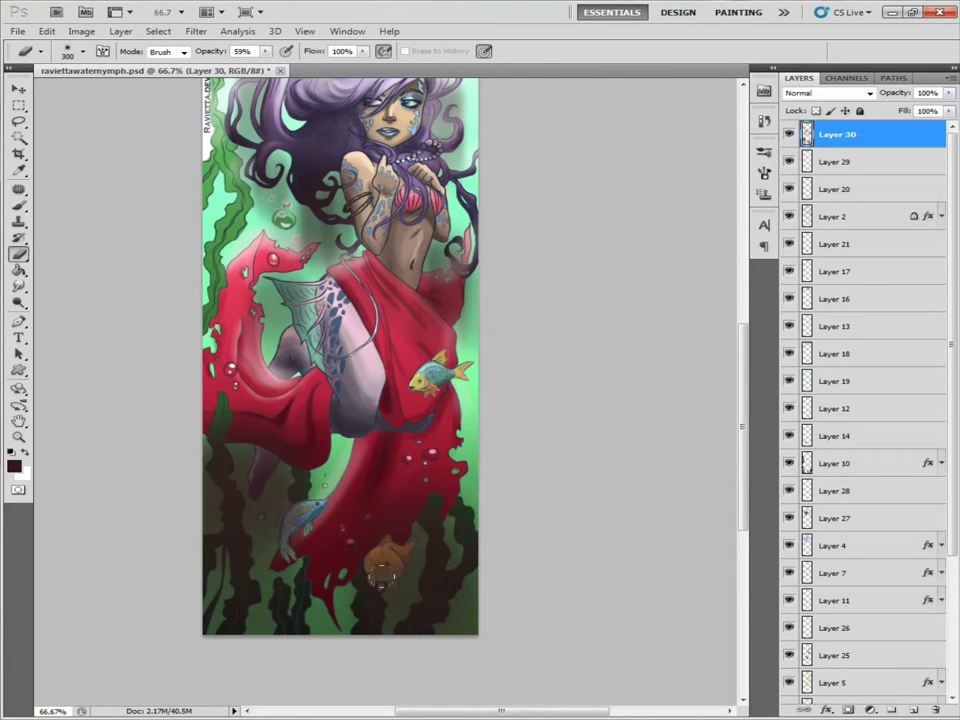
{"action": "left_click", "coordinate": [18, 204]}
{"action": "scroll", "coordinate": [340, 400], "scroll_direction": "down", "scroll_amount": 3}
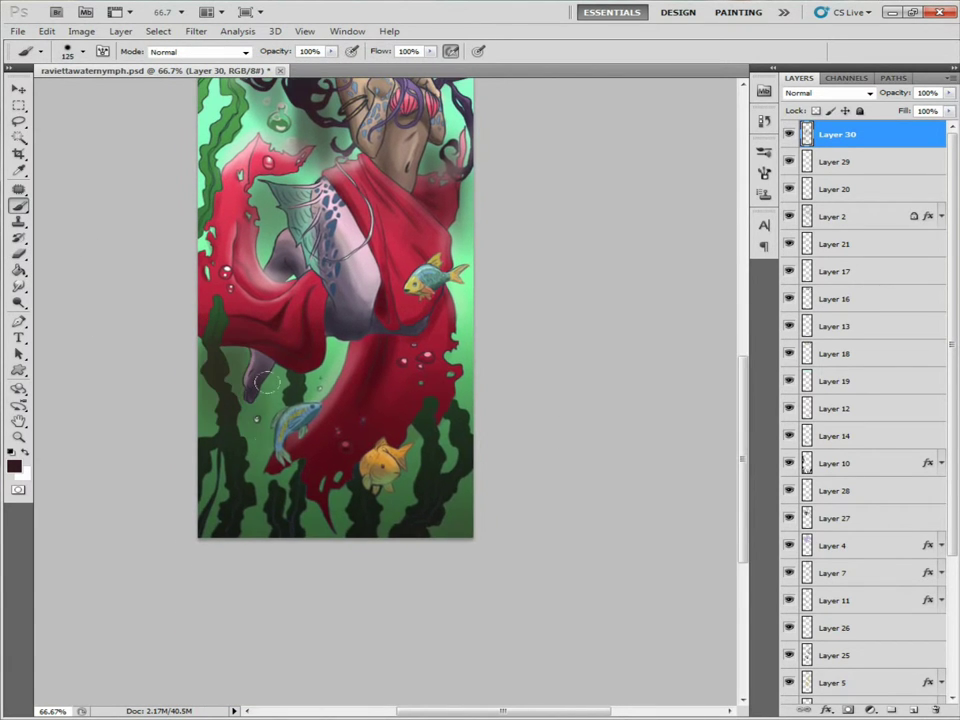
{"action": "left_click", "coordinate": [14, 465]}
{"action": "left_click", "coordinate": [924, 482]}
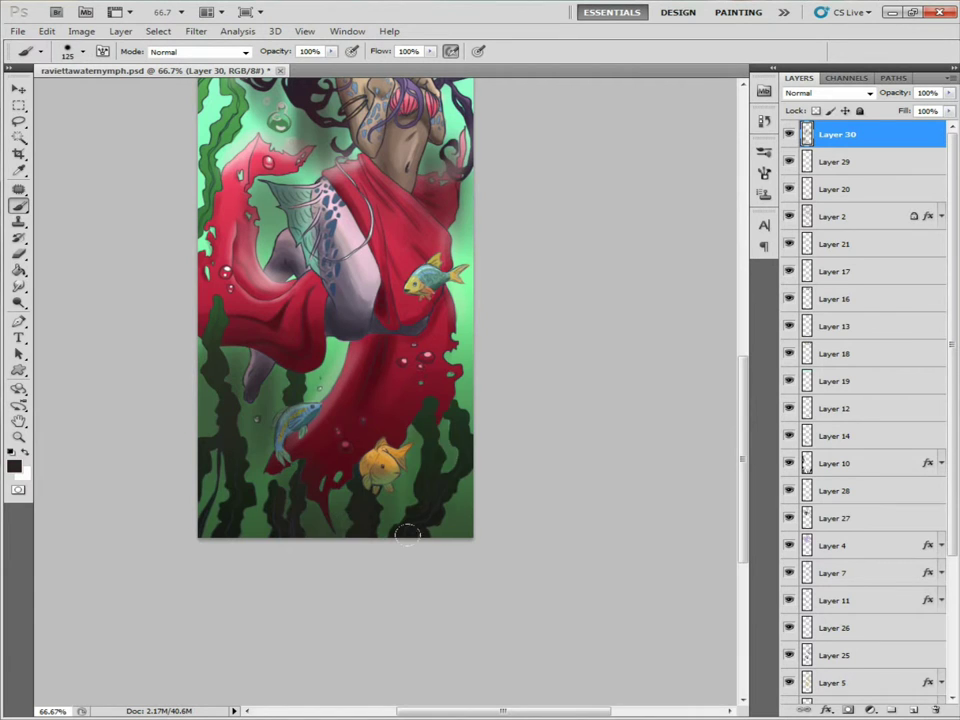
{"action": "scroll", "coordinate": [510, 428], "scroll_direction": "up", "scroll_amount": 5}
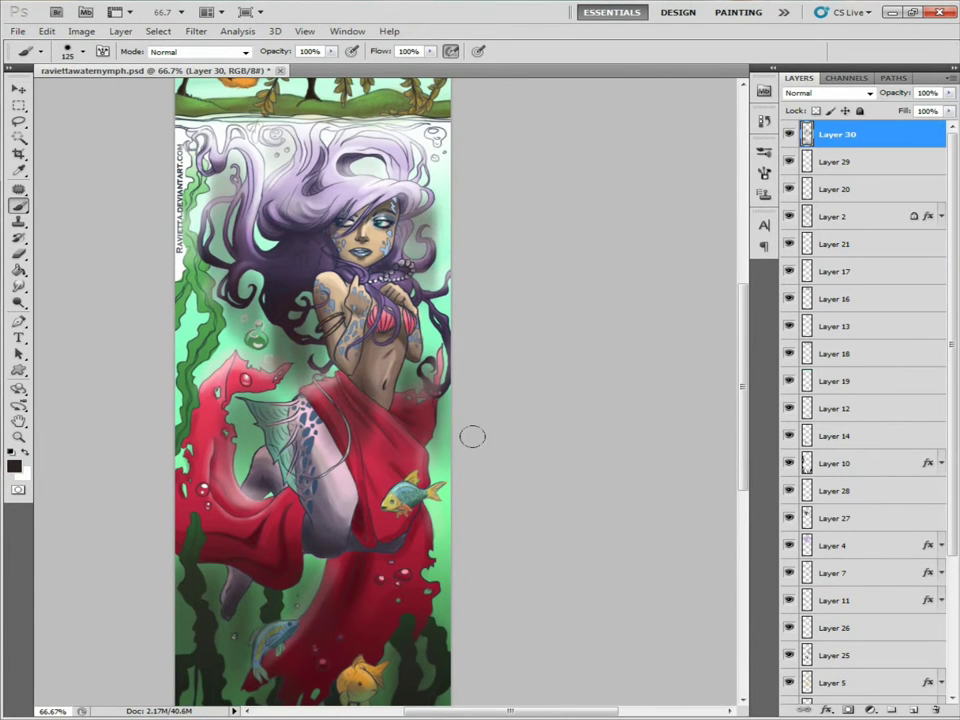
{"action": "scroll", "coordinate": [529, 311], "scroll_direction": "down", "scroll_amount": 1}
{"action": "scroll", "coordinate": [529, 311], "scroll_direction": "up", "scroll_amount": 2}
{"action": "scroll", "coordinate": [529, 311], "scroll_direction": "down", "scroll_amount": 3}
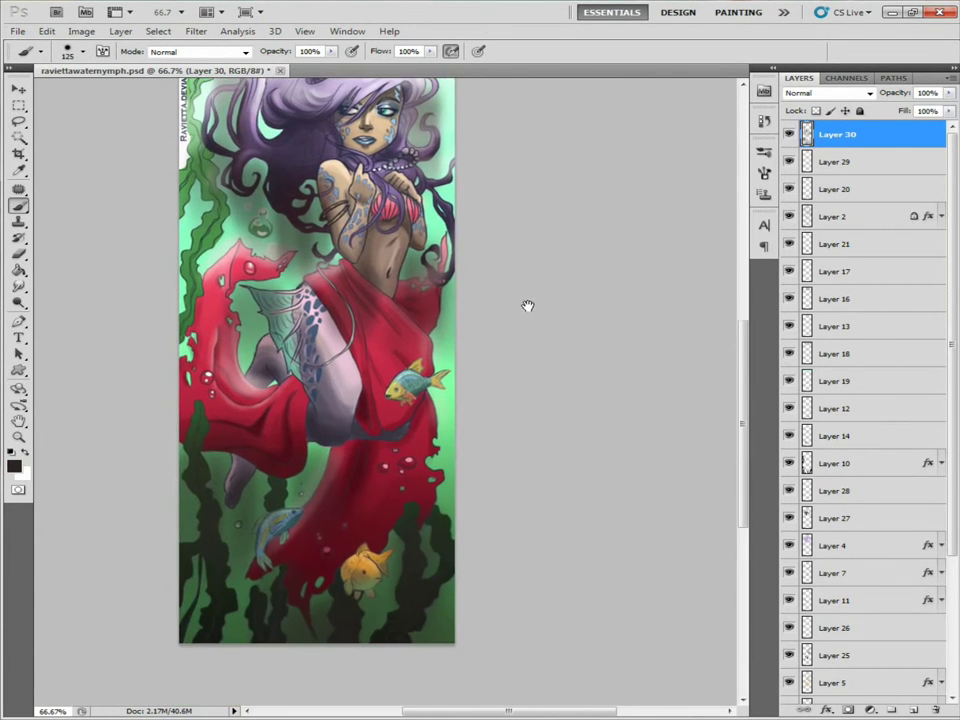
Compare Layer 30 blending modes, keep Normal, then select Layer 29 and zoom to 100%
{"action": "key", "text": "shift+alt+i"}
{"action": "key", "text": "Down"}
{"action": "key", "text": "Down"}
{"action": "key", "text": "Down"}
{"action": "key", "text": "Down"}
{"action": "key", "text": "Down"}
{"action": "key", "text": "Down"}
{"action": "key", "text": "Down"}
{"action": "key", "text": "Down"}
{"action": "key", "text": "Down"}
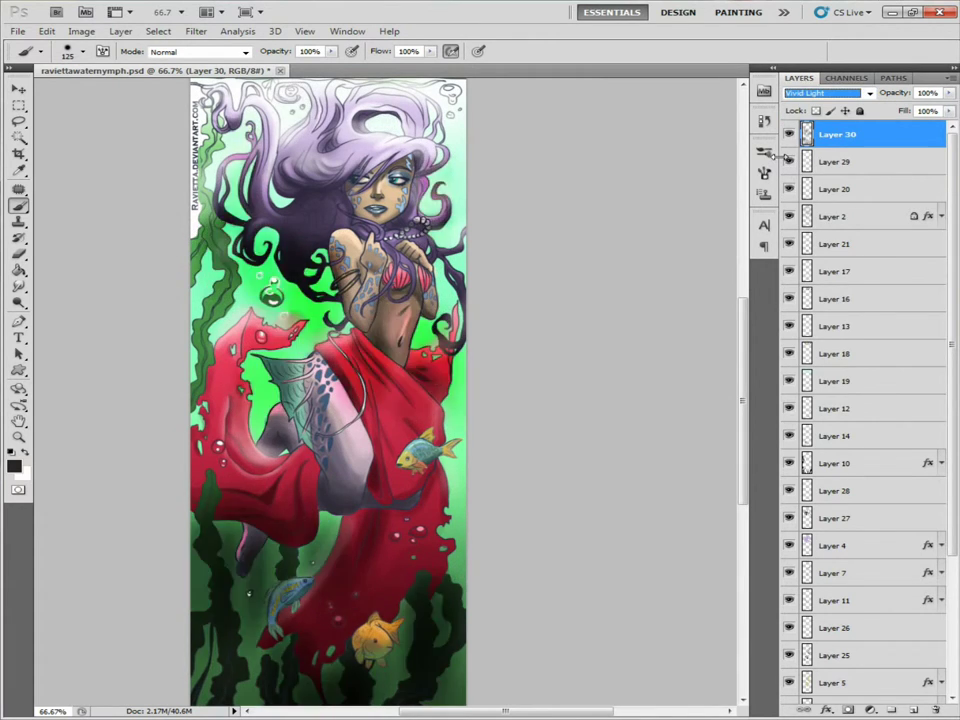
{"action": "key", "text": "Down"}
{"action": "key", "text": "Down"}
{"action": "key", "text": "Down"}
{"action": "left_click_drag", "start_coordinate": [711, 166], "coordinate": [656, 221]}
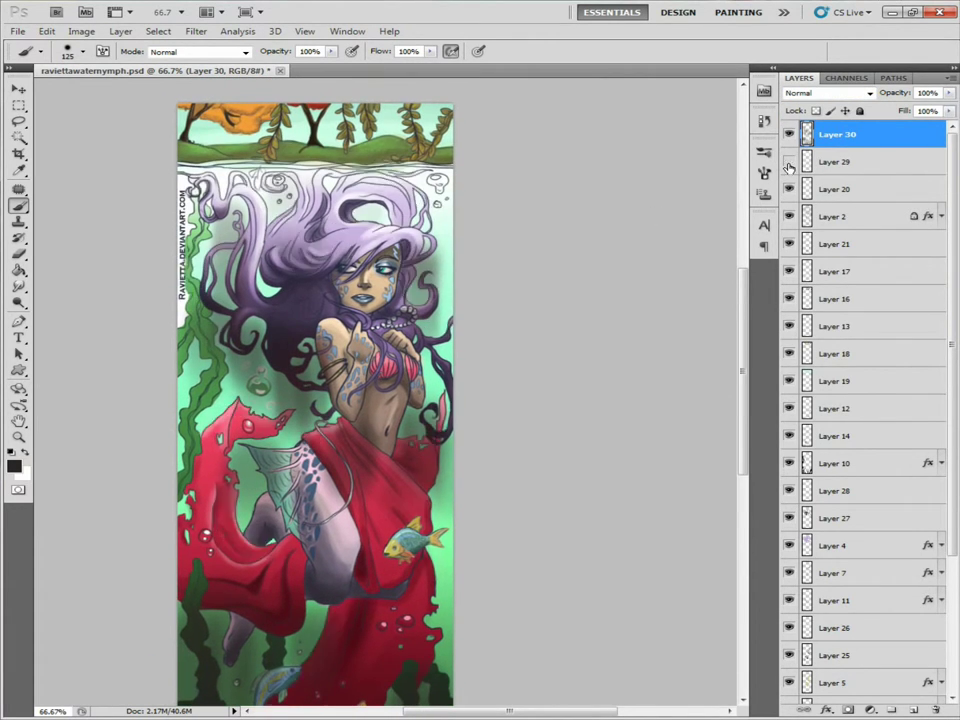
{"action": "key", "text": "alt+bracketleft"}
{"action": "key", "text": "z"}
{"action": "left_click", "coordinate": [232, 340]}
{"action": "key", "text": "b"}
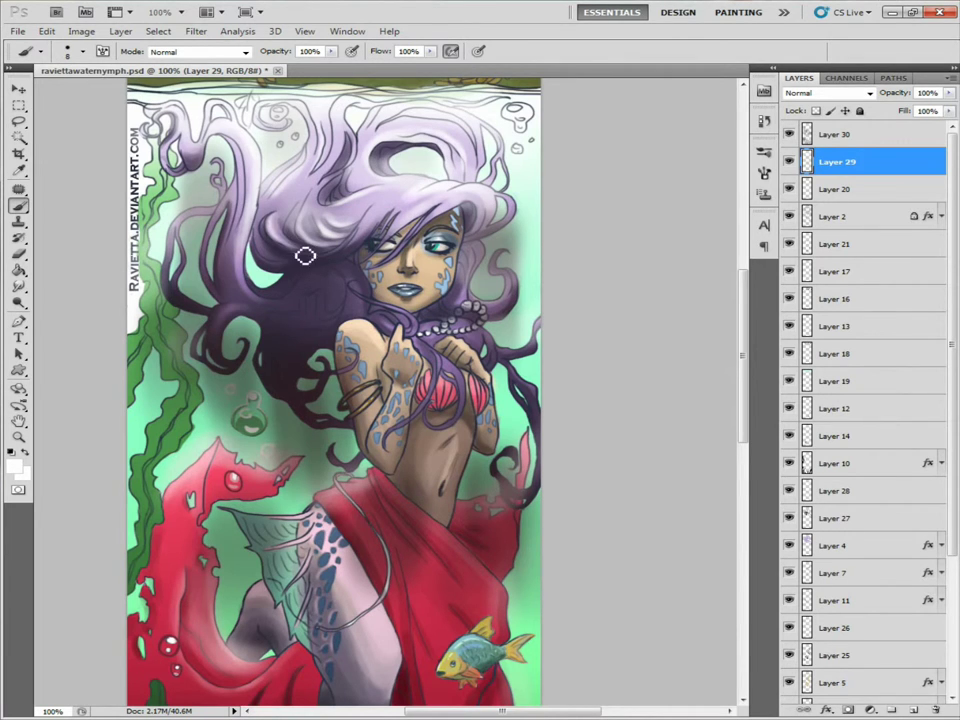
Compare Layer 29 above and below Layer 30, then set a 3 px full-opacity eraser on Layer 30
{"action": "key", "text": "ctrl+bracketright"}
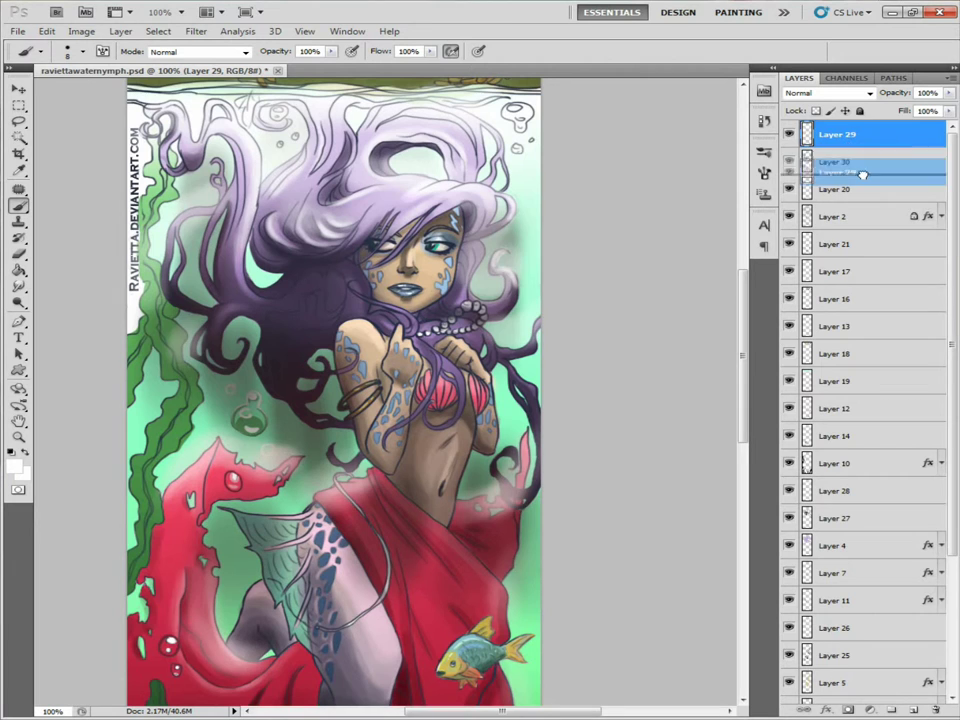
{"action": "key", "text": "ctrl+bracketleft"}
{"action": "left_click", "coordinate": [17, 255]}
{"action": "key", "text": "alt+bracketright"}
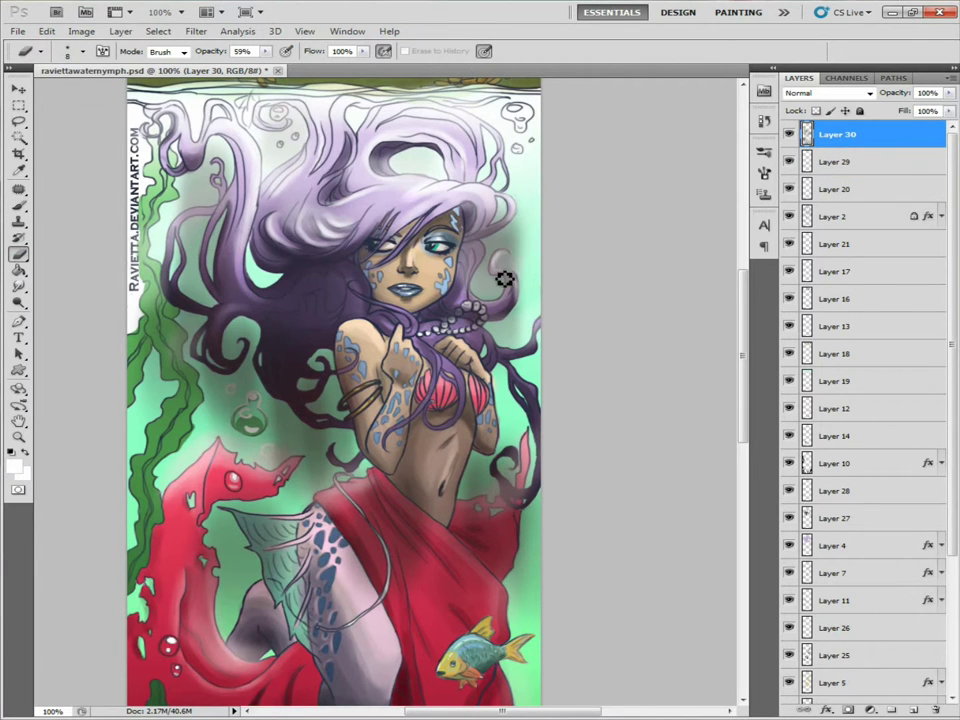
{"action": "key", "text": "0"}
{"action": "key", "text": "bracketleft"}
{"action": "key", "text": "bracketleft"}
{"action": "key", "text": "bracketleft"}
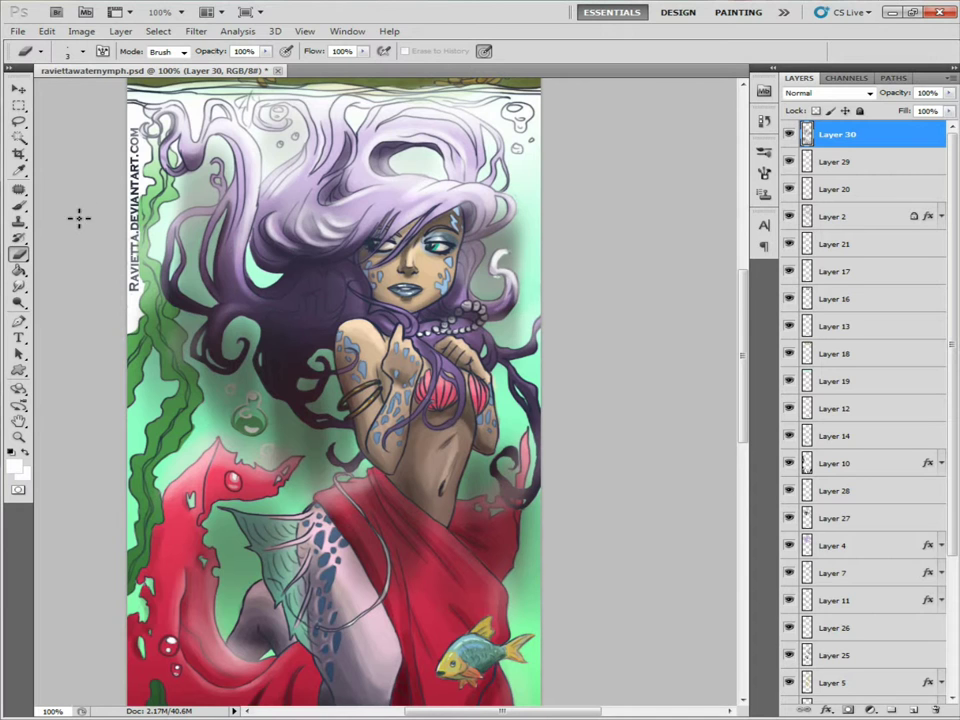
Zoom to 300% on the face and erase stray strokes on the hair
{"action": "key", "text": "z"}
{"action": "left_click", "coordinate": [399, 268]}
{"action": "left_click", "coordinate": [399, 268]}
{"action": "key", "text": "b"}
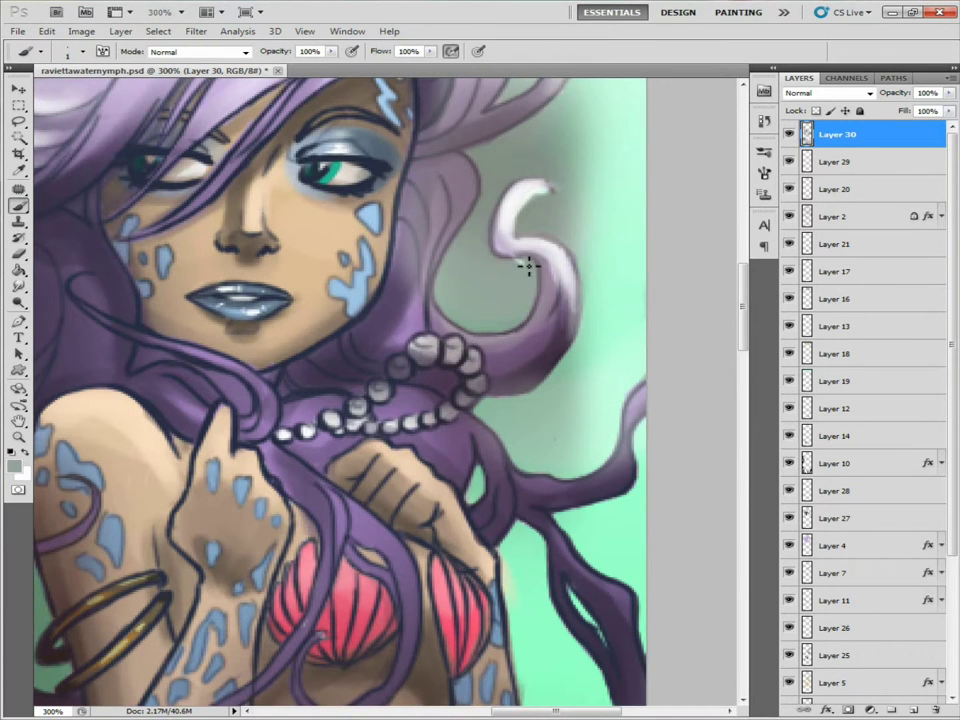
{"action": "key", "text": "e"}
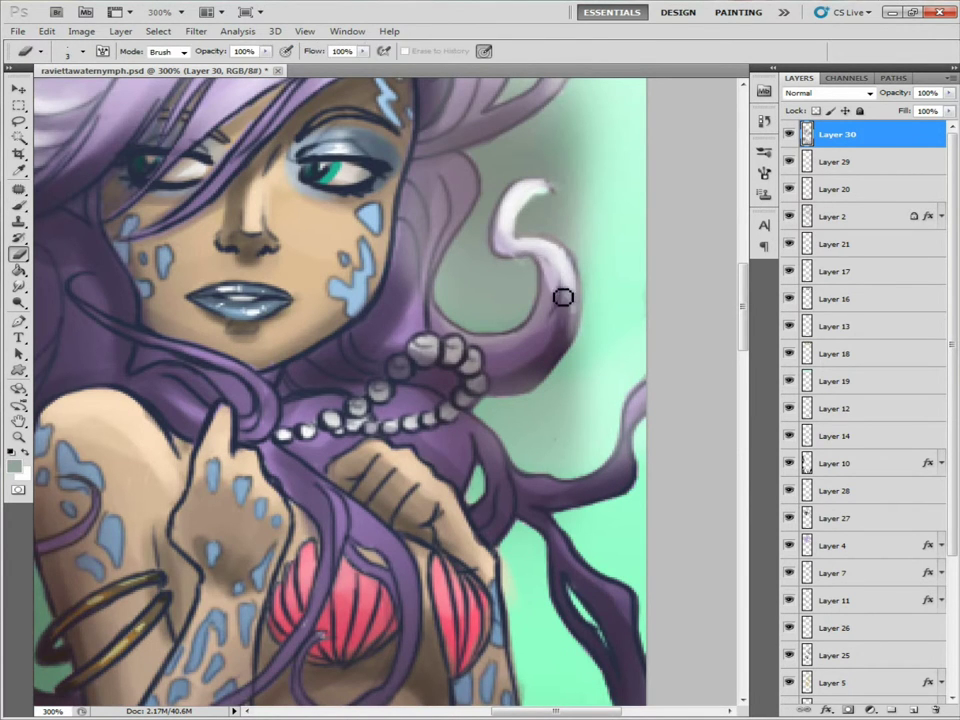
{"action": "scroll", "coordinate": [437, 378], "scroll_direction": "up", "scroll_amount": 1}
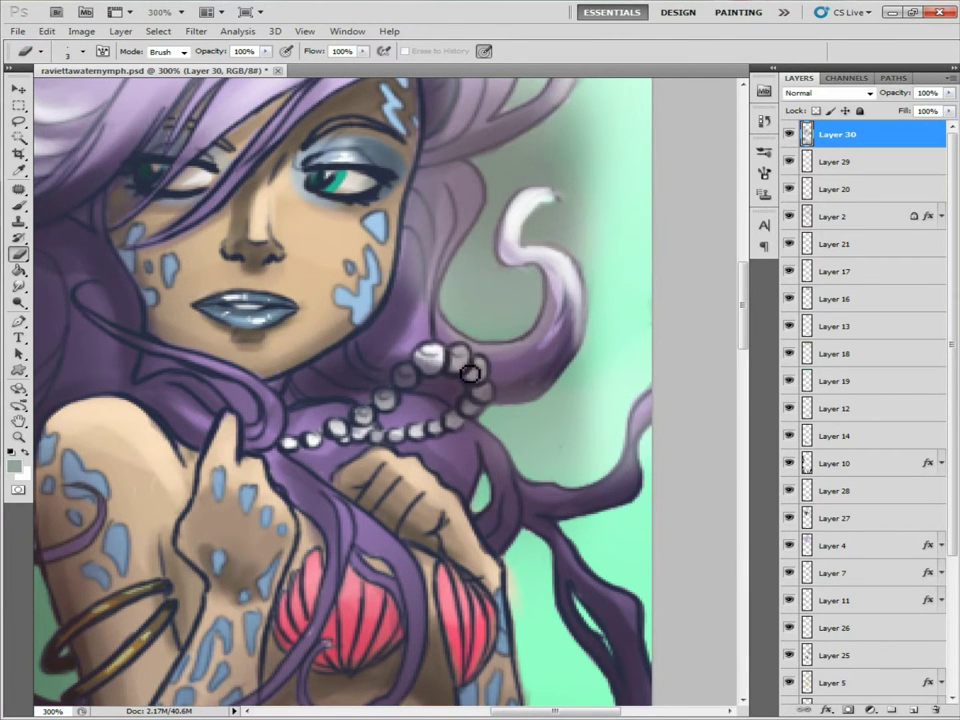
{"action": "left_click_drag", "start_coordinate": [425, 372], "coordinate": [535, 452]}
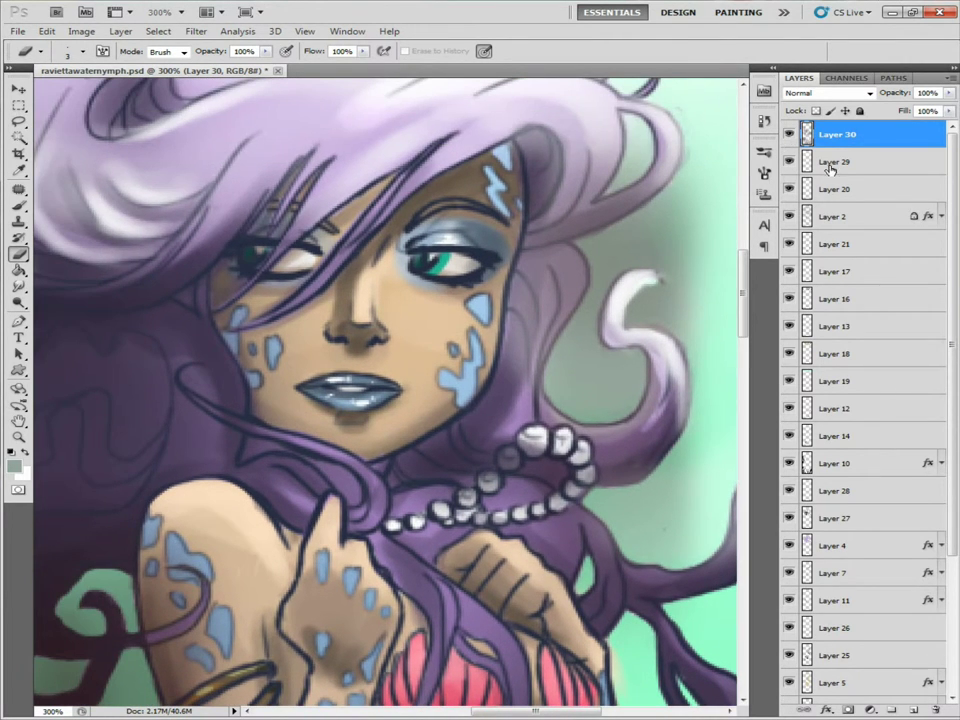
Switch to Layer 29 and pick a 3 px brush for the upper hair
{"action": "left_click", "coordinate": [829, 166]}
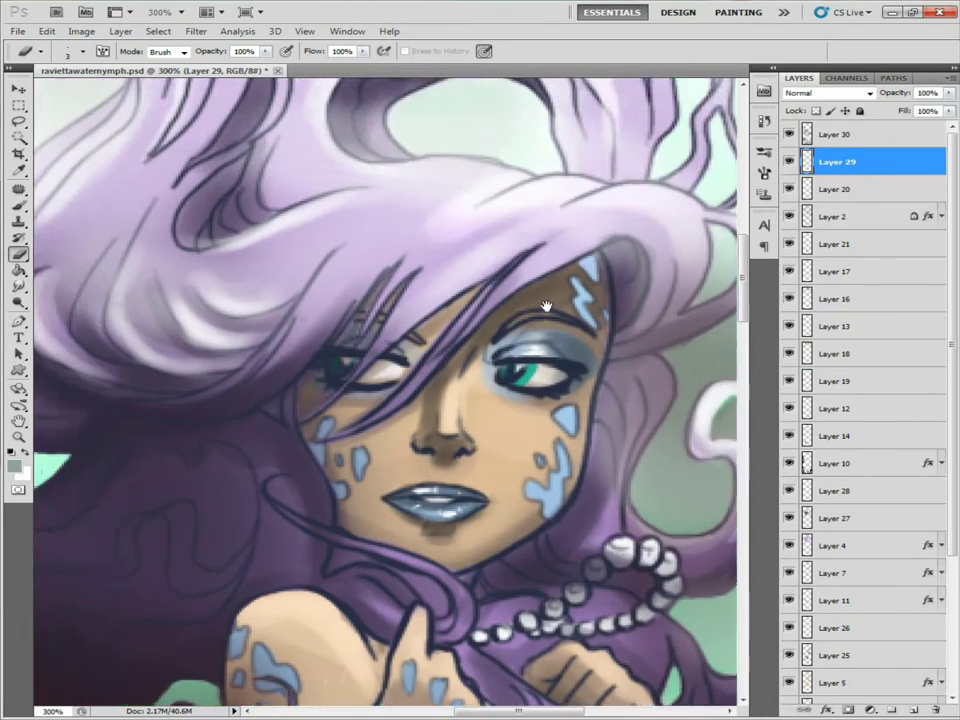
{"action": "left_click_drag", "start_coordinate": [546, 315], "coordinate": [745, 351]}
{"action": "key", "text": "b"}
{"action": "left_click", "coordinate": [84, 51]}
{"action": "double_click", "coordinate": [100, 146]}
{"action": "scroll", "coordinate": [306, 250], "scroll_direction": "up", "scroll_amount": 3}
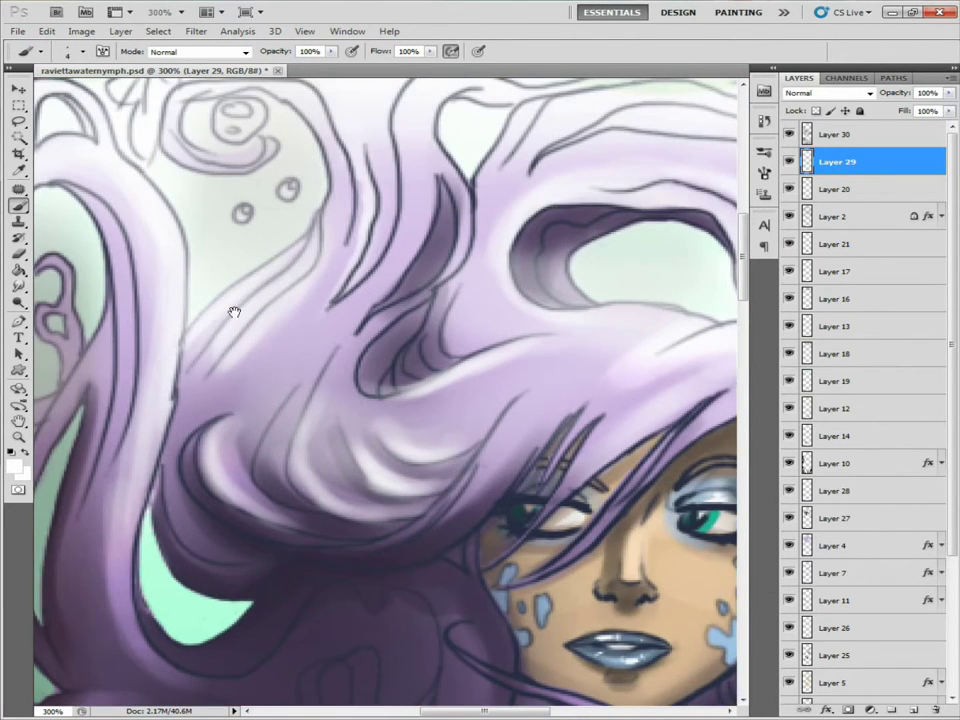
{"action": "scroll", "coordinate": [233, 313], "scroll_direction": "left", "scroll_amount": 2}
{"action": "scroll", "coordinate": [221, 274], "scroll_direction": "left", "scroll_amount": 3}
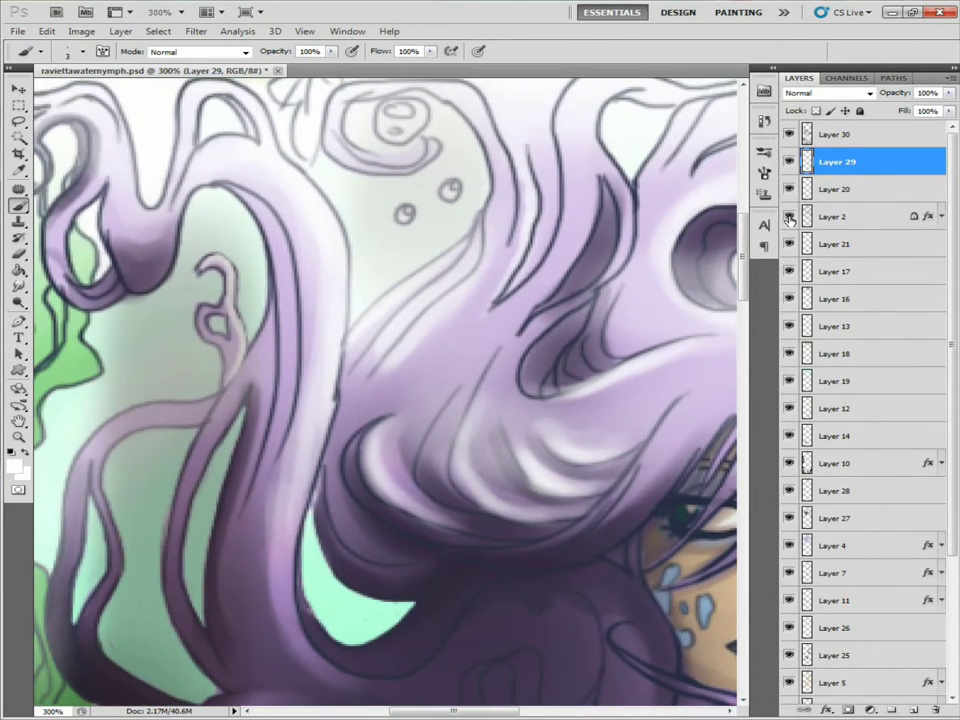
Reorder Layer 29 in the stack, leaving it just below Layer 30
{"action": "key", "text": "ctrl+bracketleft"}
{"action": "key", "text": "ctrl+bracketleft"}
{"action": "key", "text": "ctrl+bracketleft"}
{"action": "key", "text": "ctrl+shift+bracketright"}
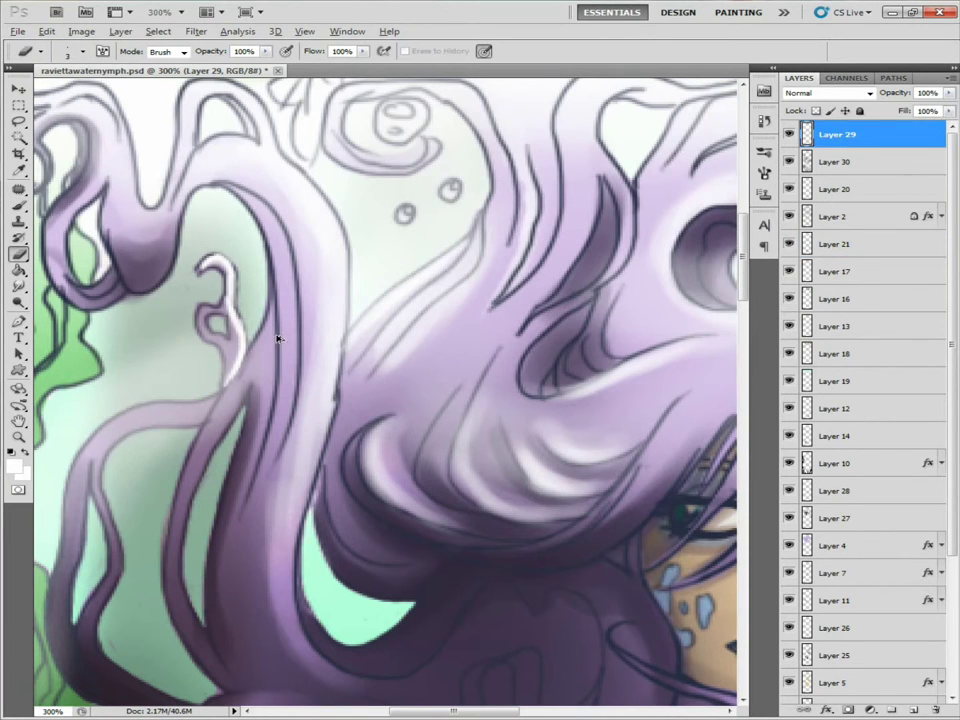
{"action": "key", "text": "ctrl+bracketleft"}
{"action": "scroll", "coordinate": [239, 317], "scroll_direction": "up", "scroll_amount": 2}
{"action": "scroll", "coordinate": [260, 335], "scroll_direction": "left", "scroll_amount": 3}
{"action": "scroll", "coordinate": [274, 347], "scroll_direction": "up", "scroll_amount": 1}
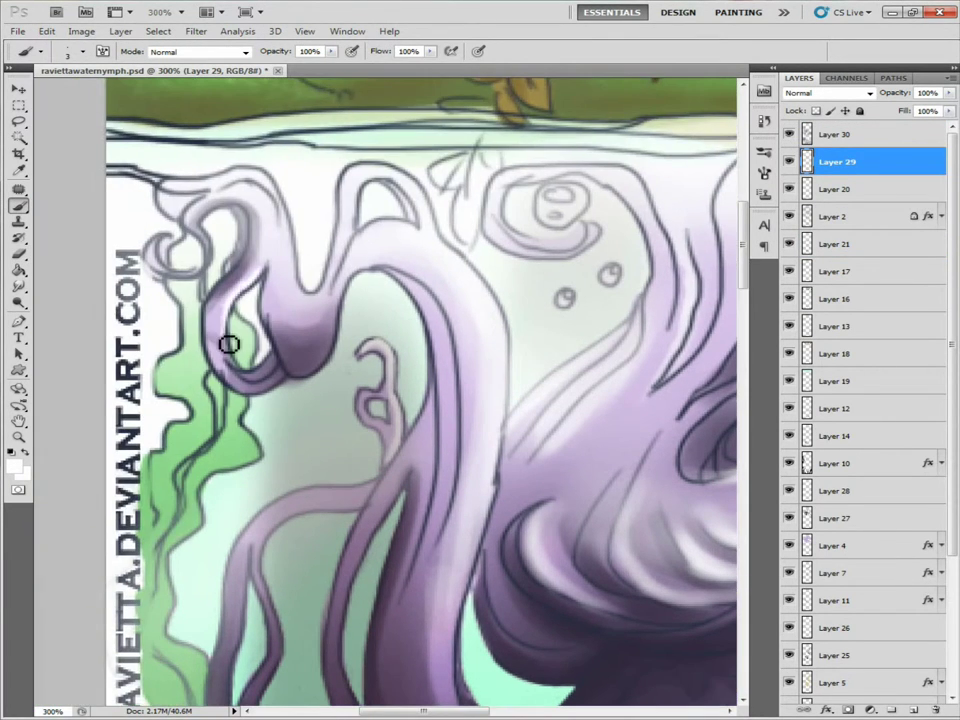
{"action": "scroll", "coordinate": [229, 343], "scroll_direction": "down", "scroll_amount": 6}
{"action": "scroll", "coordinate": [229, 343], "scroll_direction": "right", "scroll_amount": 2}
{"action": "scroll", "coordinate": [264, 240], "scroll_direction": "left", "scroll_amount": 1}
Paint thin pale highlights along the strand edge and beside the teal gap, softening them with purple
{"action": "mouse_move", "coordinate": [312, 250]}
{"action": "left_mouse_down"}
{"action": "mouse_move", "coordinate": [165, 354]}
{"action": "mouse_move", "coordinate": [159, 418]}
{"action": "left_mouse_up"}
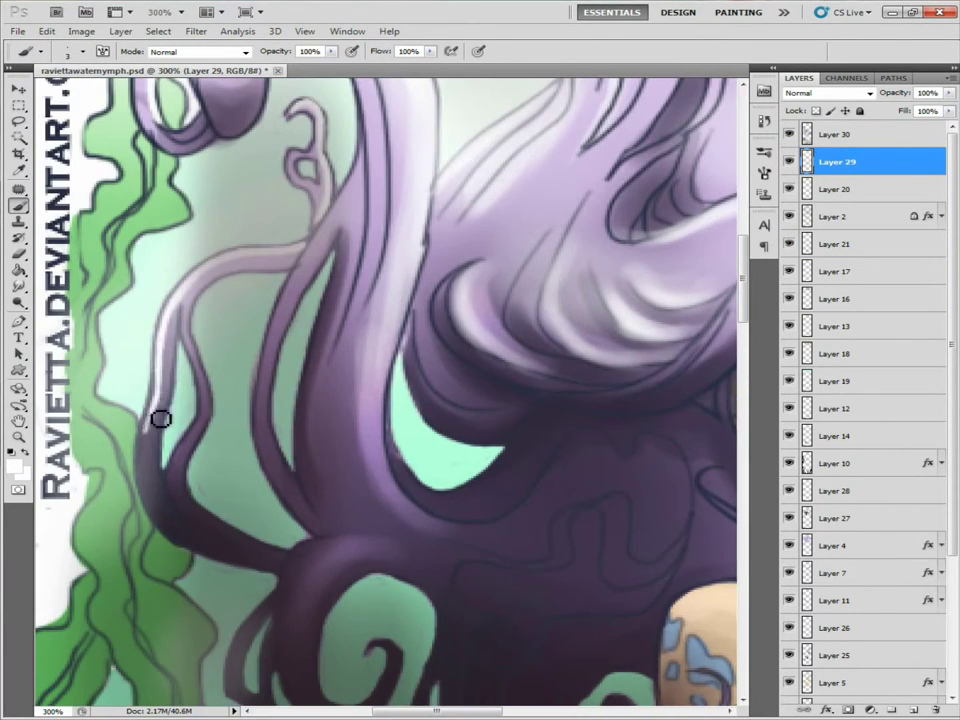
{"action": "left_click_drag", "start_coordinate": [350, 190], "coordinate": [289, 321]}
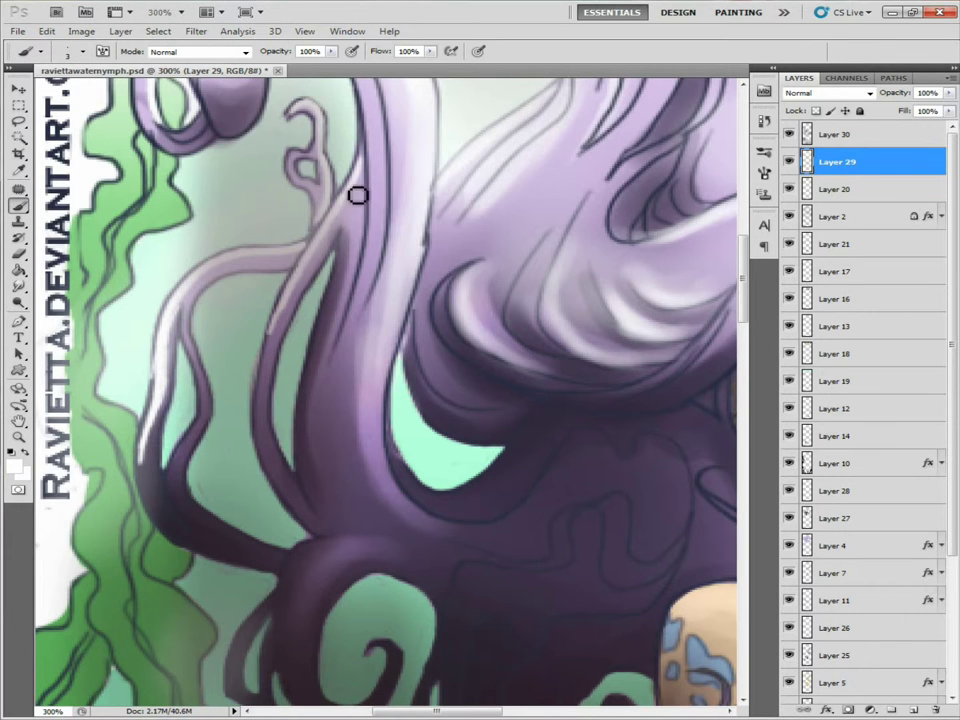
{"action": "scroll", "coordinate": [289, 281], "scroll_direction": "right", "scroll_amount": 4}
{"action": "scroll", "coordinate": [289, 281], "scroll_direction": "down", "scroll_amount": 1}
{"action": "left_click_drag", "start_coordinate": [186, 345], "coordinate": [200, 455]}
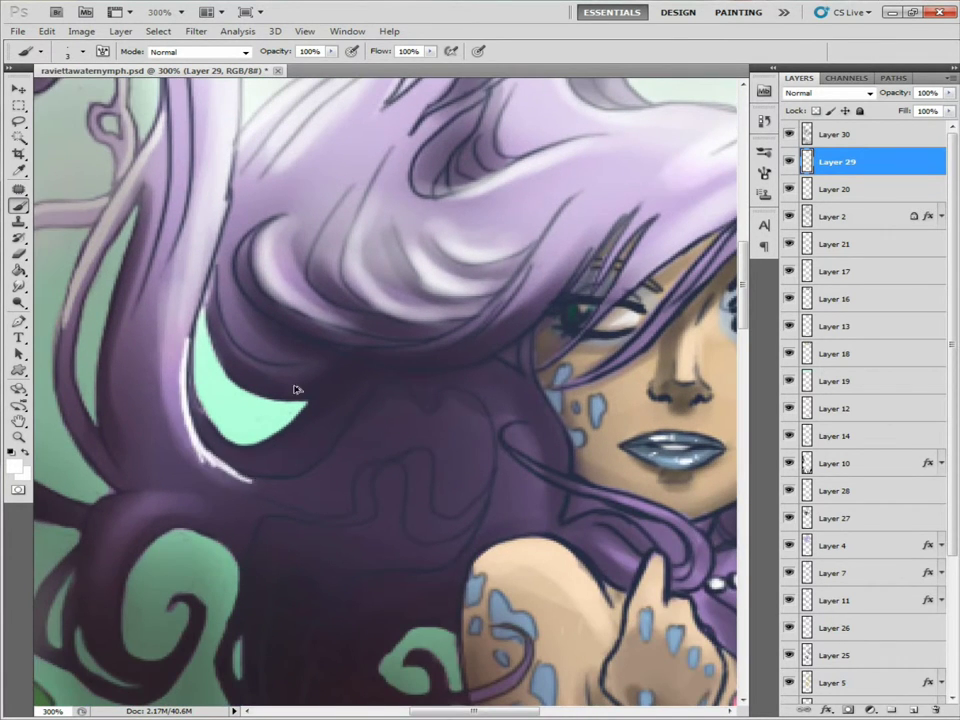
{"action": "left_click", "coordinate": [75, 51]}
{"action": "left_click_drag", "start_coordinate": [193, 289], "coordinate": [221, 465]}
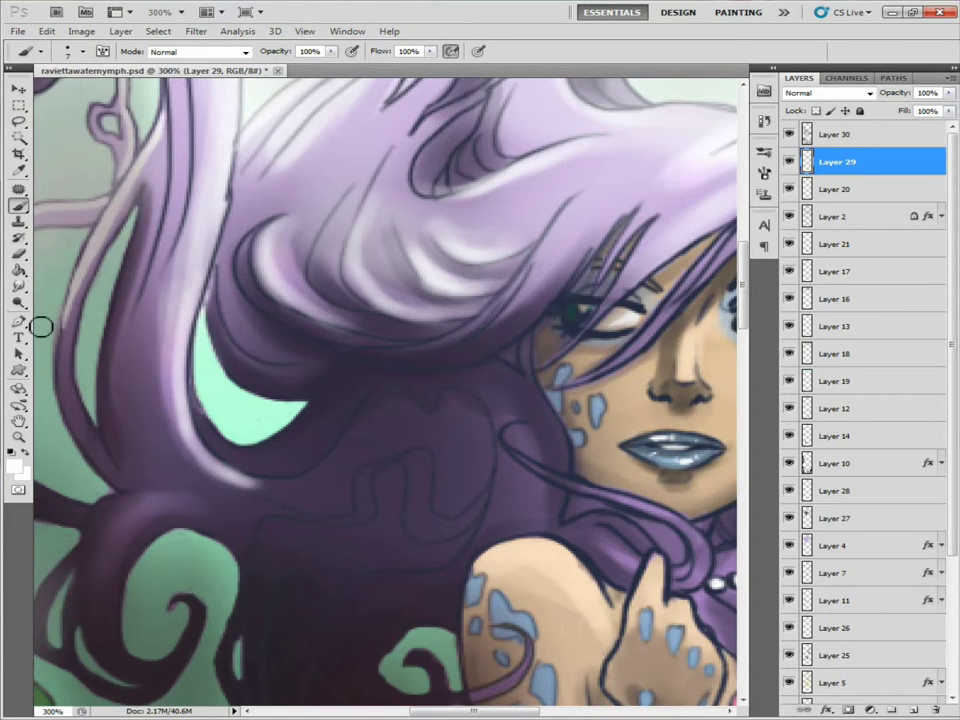
{"action": "key", "text": "bracketleft"}
{"action": "key", "text": "bracketleft"}
{"action": "key", "text": "bracketleft"}
Move to the face and pearls and alternate eraser and brush on the hair strokes
{"action": "scroll", "coordinate": [262, 337], "scroll_direction": "down", "scroll_amount": 4}
{"action": "scroll", "coordinate": [262, 337], "scroll_direction": "left", "scroll_amount": 3}
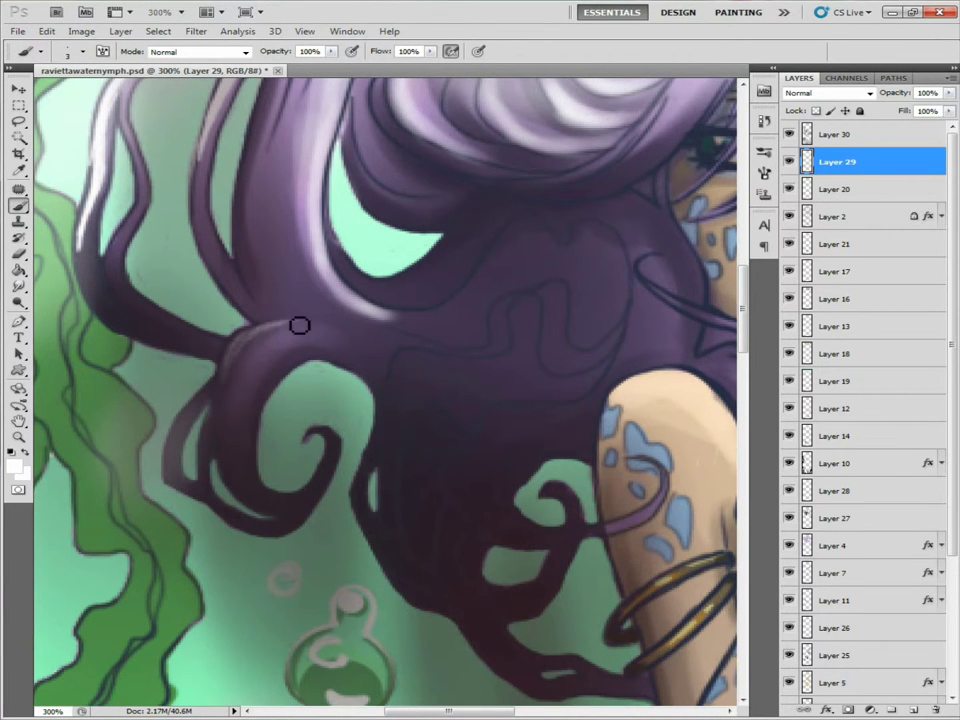
{"action": "scroll", "coordinate": [268, 407], "scroll_direction": "up", "scroll_amount": 3}
{"action": "scroll", "coordinate": [268, 407], "scroll_direction": "right", "scroll_amount": 3}
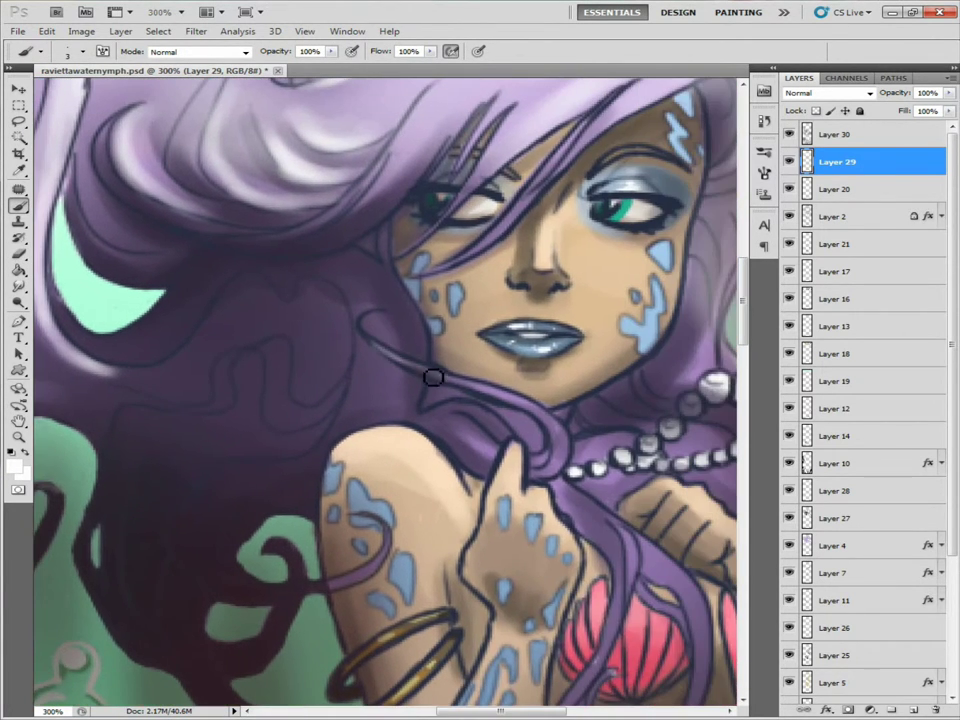
{"action": "mouse_move", "coordinate": [552, 454]}
{"action": "left_mouse_down"}
{"action": "mouse_move", "coordinate": [367, 458]}
{"action": "mouse_move", "coordinate": [397, 368]}
{"action": "left_mouse_up"}
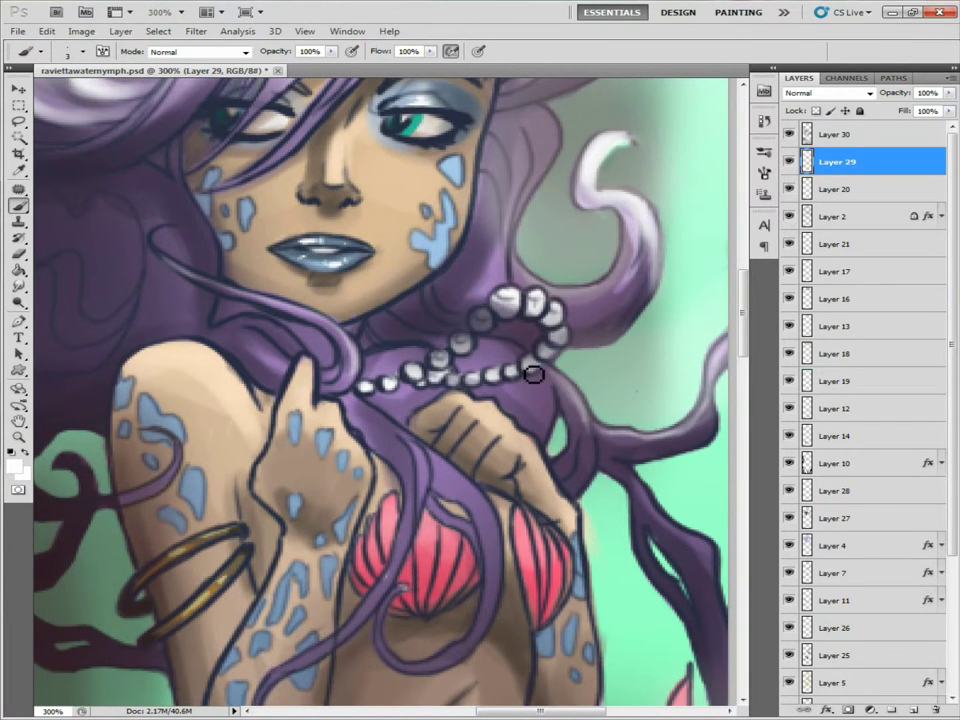
{"action": "key", "text": "e"}
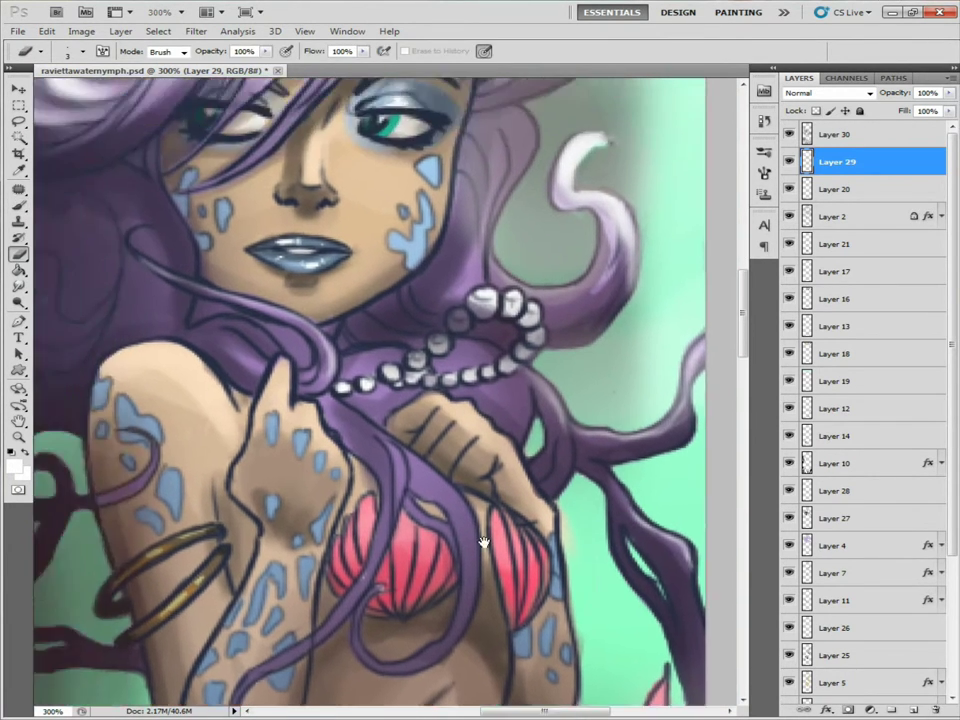
{"action": "scroll", "coordinate": [483, 543], "scroll_direction": "up", "scroll_amount": 5}
{"action": "key", "text": "b"}
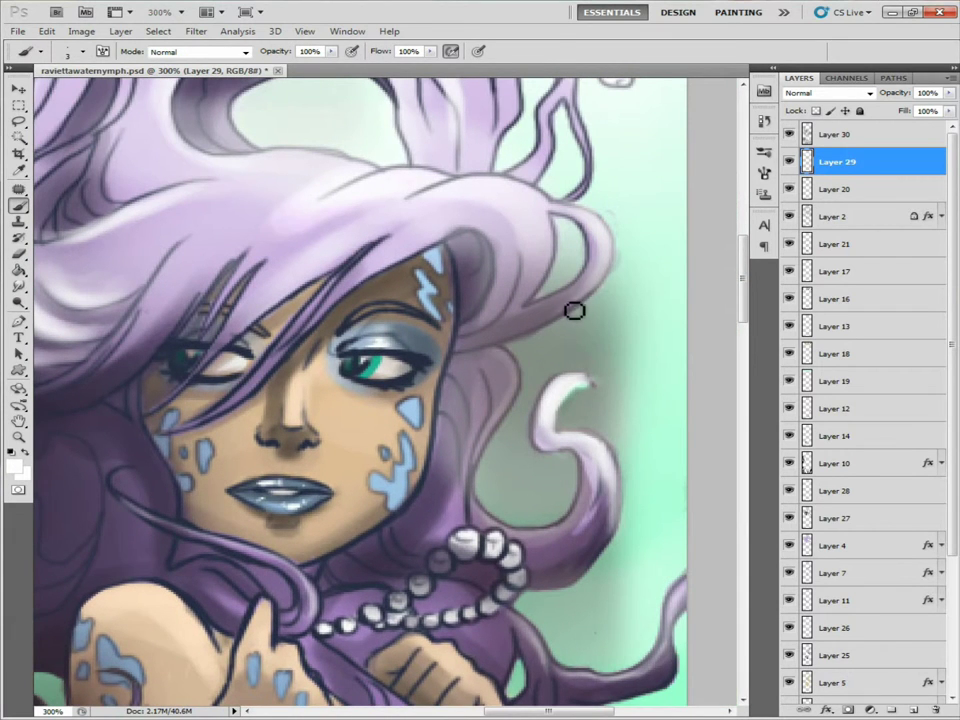
Erase the last stray marks and zoom out to see the whole mermaid
{"action": "scroll", "coordinate": [575, 311], "scroll_direction": "down", "scroll_amount": 2}
{"action": "scroll", "coordinate": [533, 450], "scroll_direction": "left", "scroll_amount": 3}
{"action": "scroll", "coordinate": [471, 452], "scroll_direction": "up", "scroll_amount": 3}
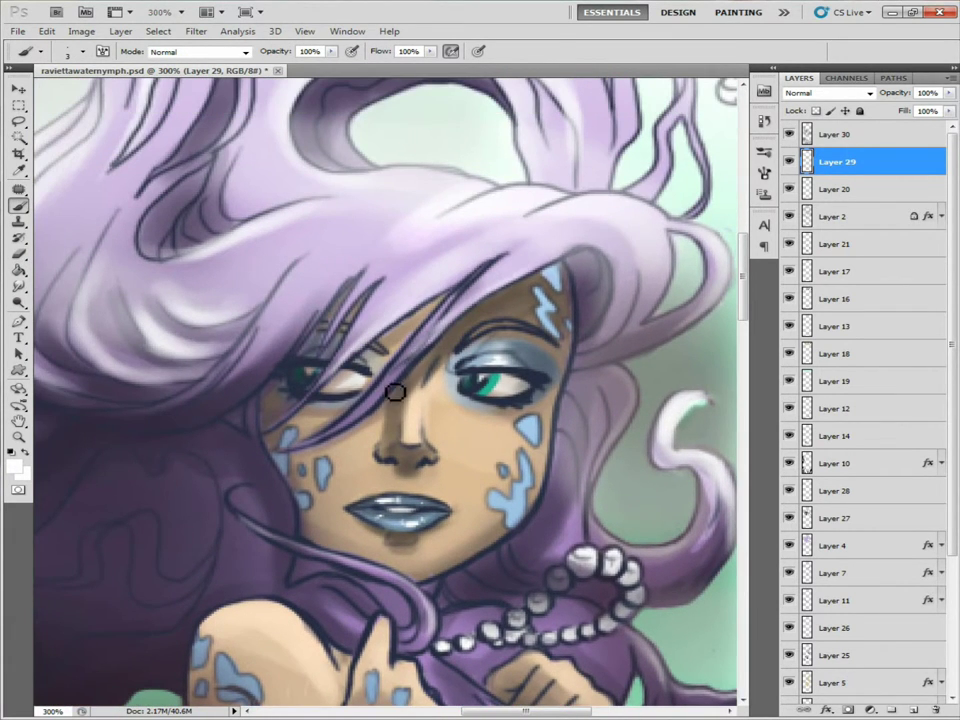
{"action": "key", "text": "e"}
{"action": "scroll", "coordinate": [365, 375], "scroll_direction": "down", "scroll_amount": 1}
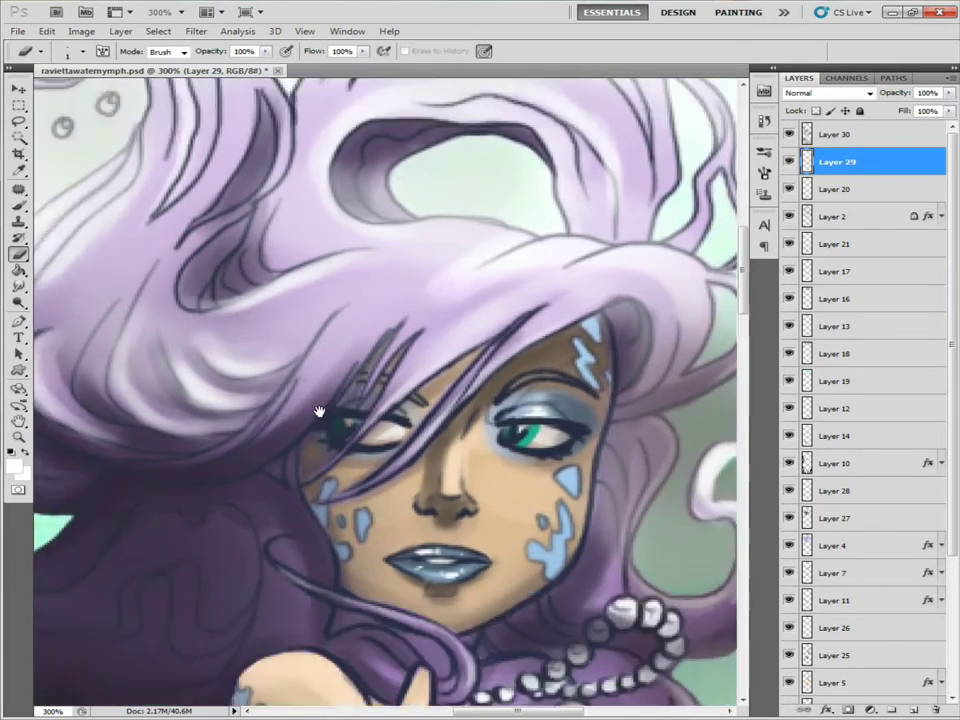
{"action": "key", "text": "z"}
{"action": "scroll", "coordinate": [261, 486], "scroll_direction": "down", "scroll_amount": 2}
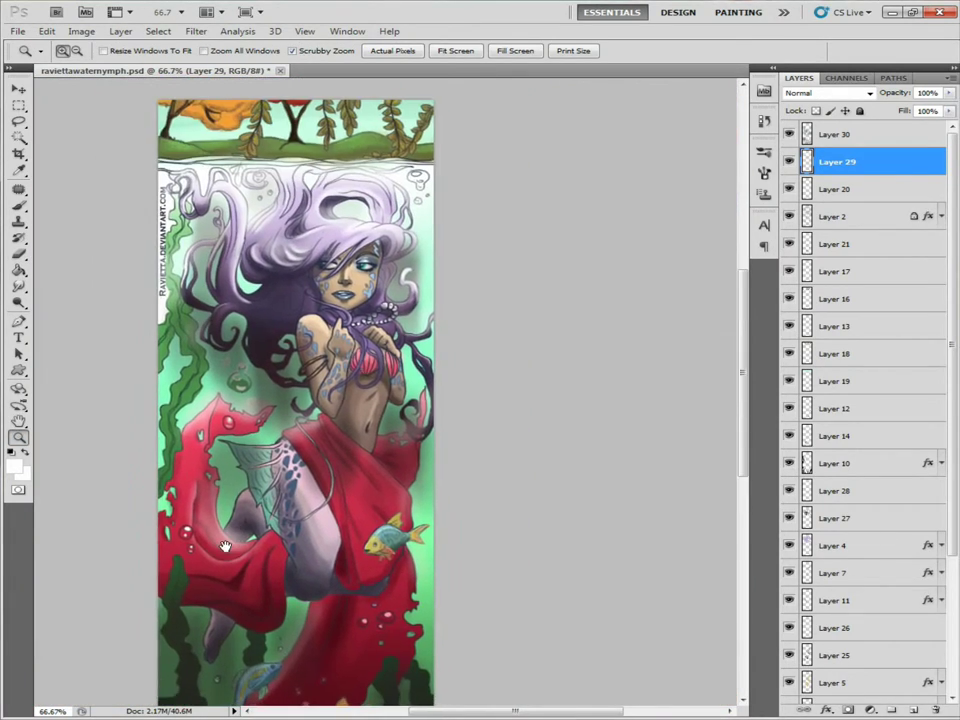
On Layer 30, sample a dark colour from the artwork and set a 125 px brush at 40% opacity
{"action": "left_click_drag", "start_coordinate": [249, 520], "coordinate": [234, 395]}
{"action": "key", "text": "b"}
{"action": "key", "text": "alt+bracketright"}
{"action": "left_click", "coordinate": [13, 464]}
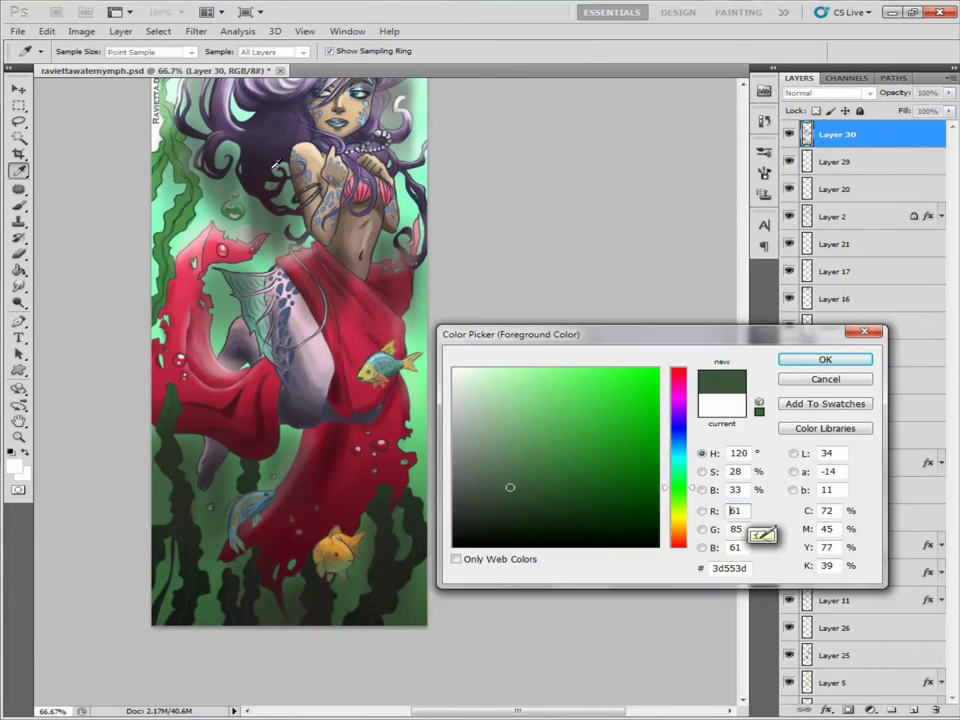
{"action": "left_click", "coordinate": [491, 516]}
{"action": "left_click", "coordinate": [810, 300]}
{"action": "key", "text": "4"}
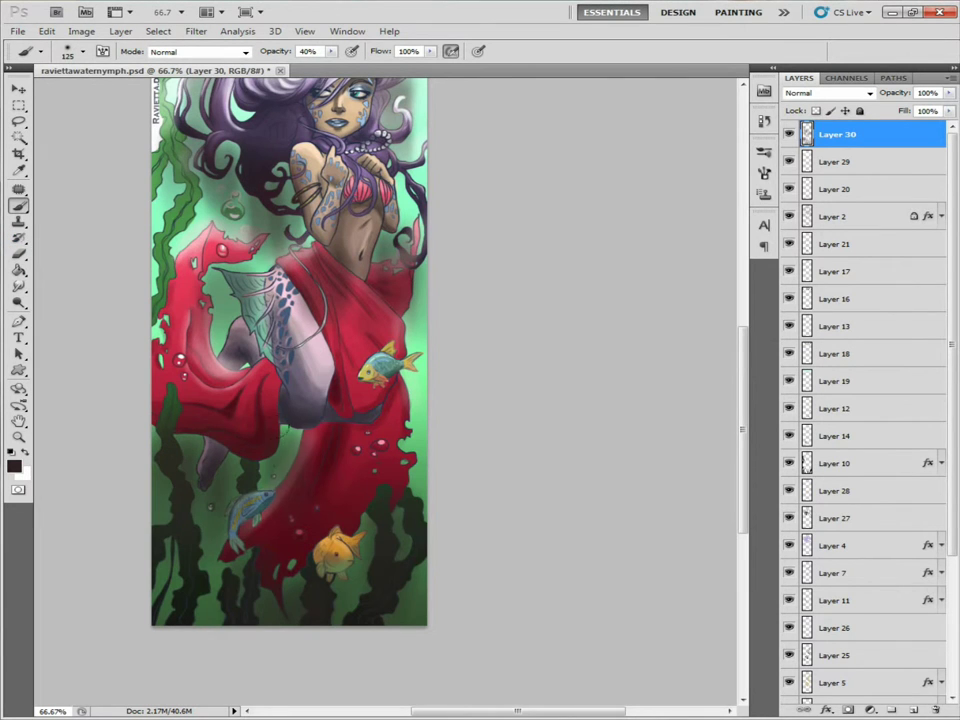
{"action": "key", "text": "bracketright"}
{"action": "key", "text": "bracketright"}
{"action": "key", "text": "bracketright"}
Touch up the tail fin with a fine-tipped eraser
{"action": "left_click_drag", "start_coordinate": [518, 185], "coordinate": [510, 377]}
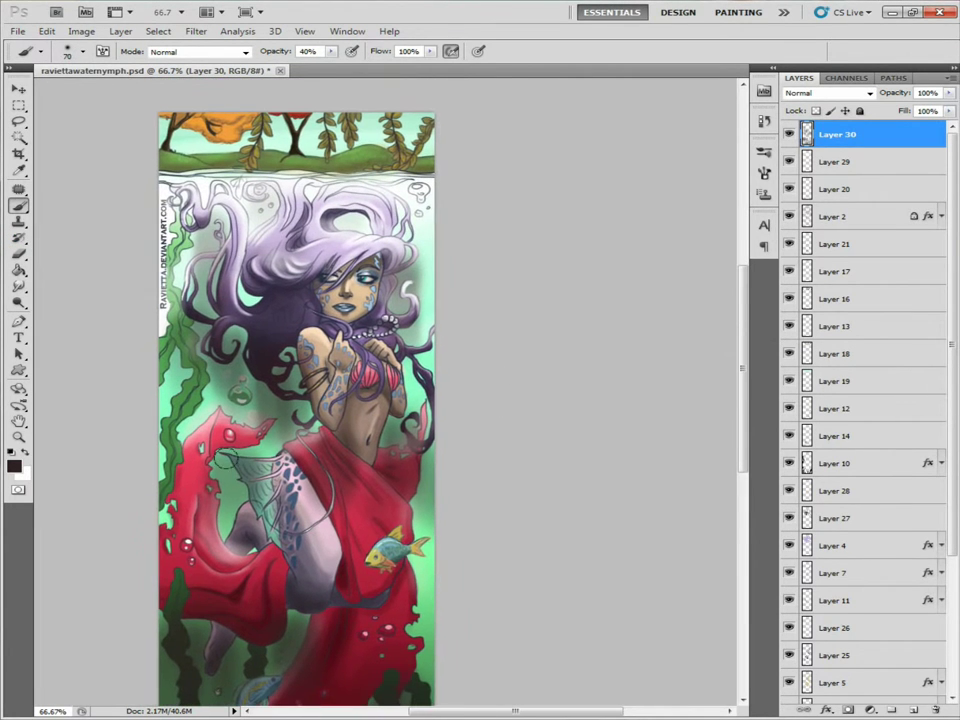
{"action": "key", "text": "e"}
{"action": "scroll", "coordinate": [313, 418], "scroll_direction": "up", "scroll_amount": 3}
{"action": "key", "text": "bracketleft"}
{"action": "key", "text": "bracketleft"}
{"action": "key", "text": "bracketleft"}
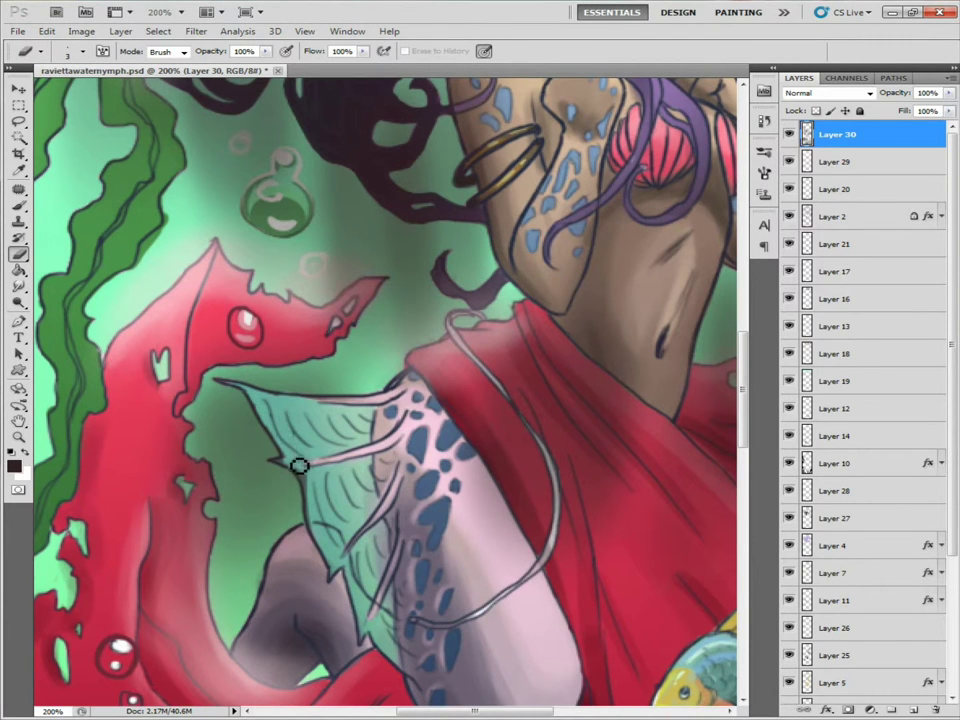
{"action": "scroll", "coordinate": [331, 343], "scroll_direction": "up", "scroll_amount": 10}
Zoom in on the orange fish and set the brush to 51% opacity
{"action": "key", "text": "z"}
{"action": "left_click", "coordinate": [307, 508], "text": "alt"}
{"action": "left_click", "coordinate": [307, 508], "text": "alt"}
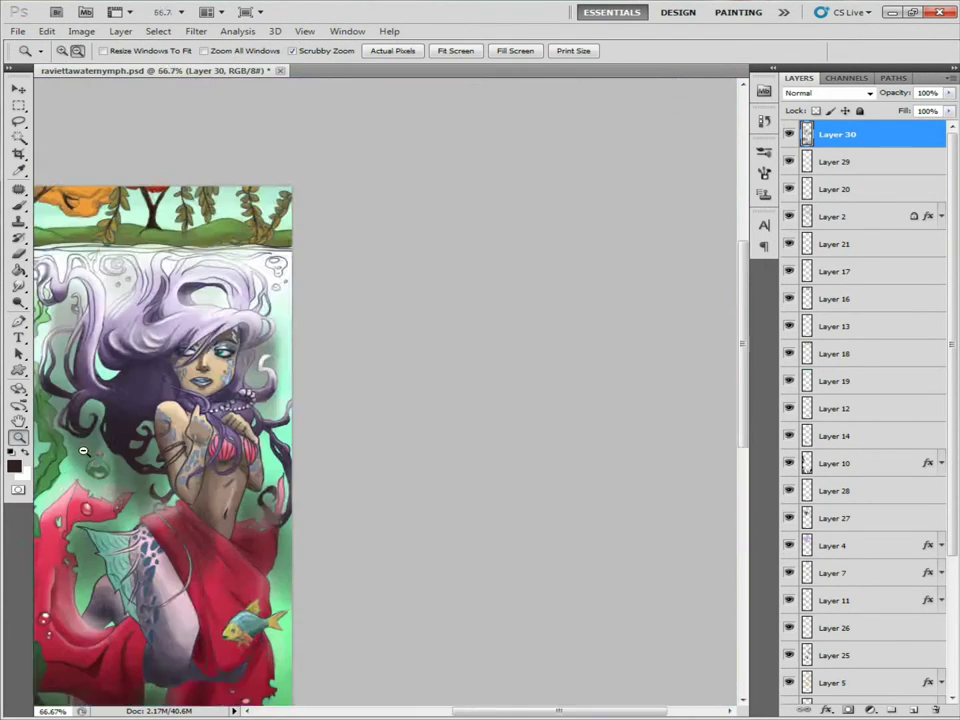
{"action": "left_click", "coordinate": [307, 508], "text": "alt"}
{"action": "left_click", "coordinate": [378, 574]}
{"action": "left_click", "coordinate": [403, 600]}
{"action": "key", "text": "b"}
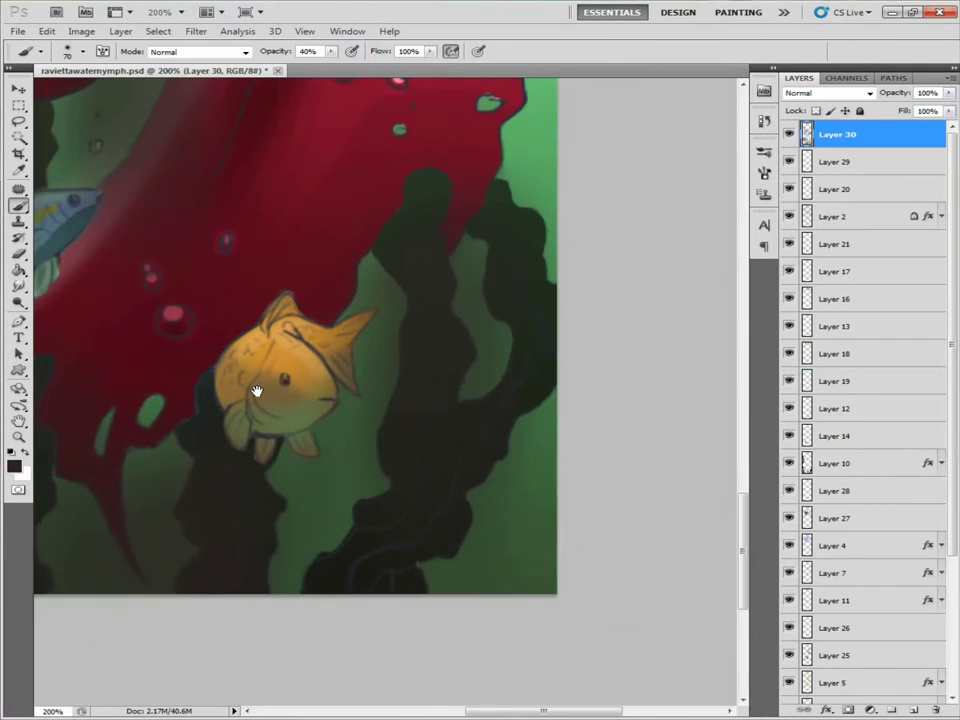
{"action": "key", "text": "5"}
{"action": "key", "text": "1"}
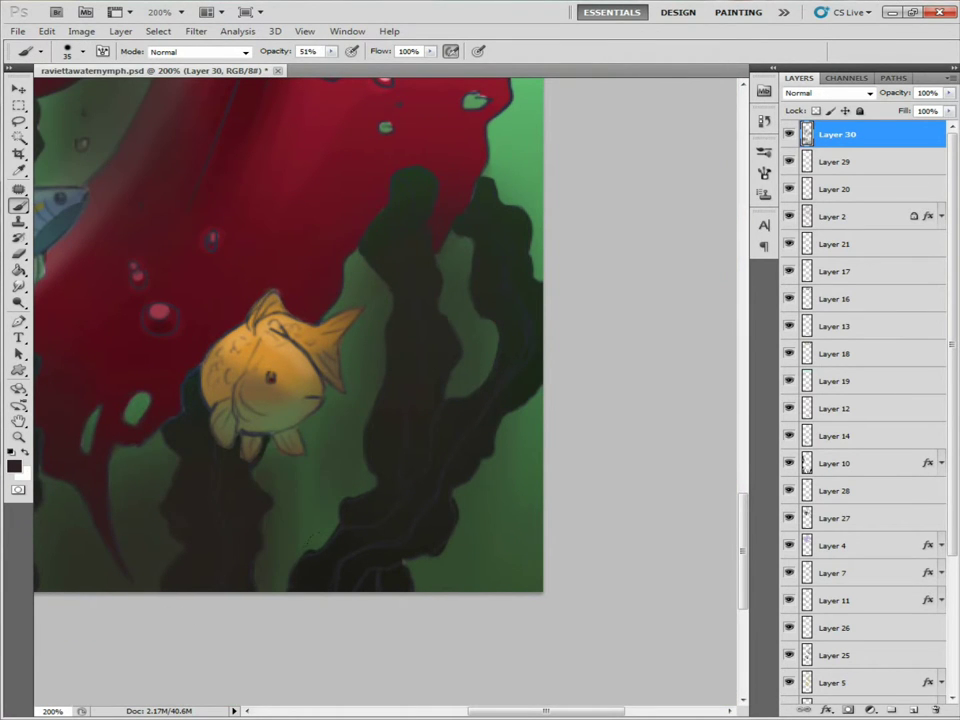
Look over the blue-yellow fish and cloth, then zoom out to the whole illustration
{"action": "mouse_move", "coordinate": [150, 400]}
{"action": "left_mouse_down"}
{"action": "mouse_move", "coordinate": [242, 449]}
{"action": "mouse_move", "coordinate": [317, 449]}
{"action": "mouse_move", "coordinate": [322, 366]}
{"action": "mouse_move", "coordinate": [311, 346]}
{"action": "left_mouse_up"}
{"action": "mouse_move", "coordinate": [360, 270]}
{"action": "left_mouse_down"}
{"action": "mouse_move", "coordinate": [414, 291]}
{"action": "mouse_move", "coordinate": [534, 205]}
{"action": "left_mouse_up"}
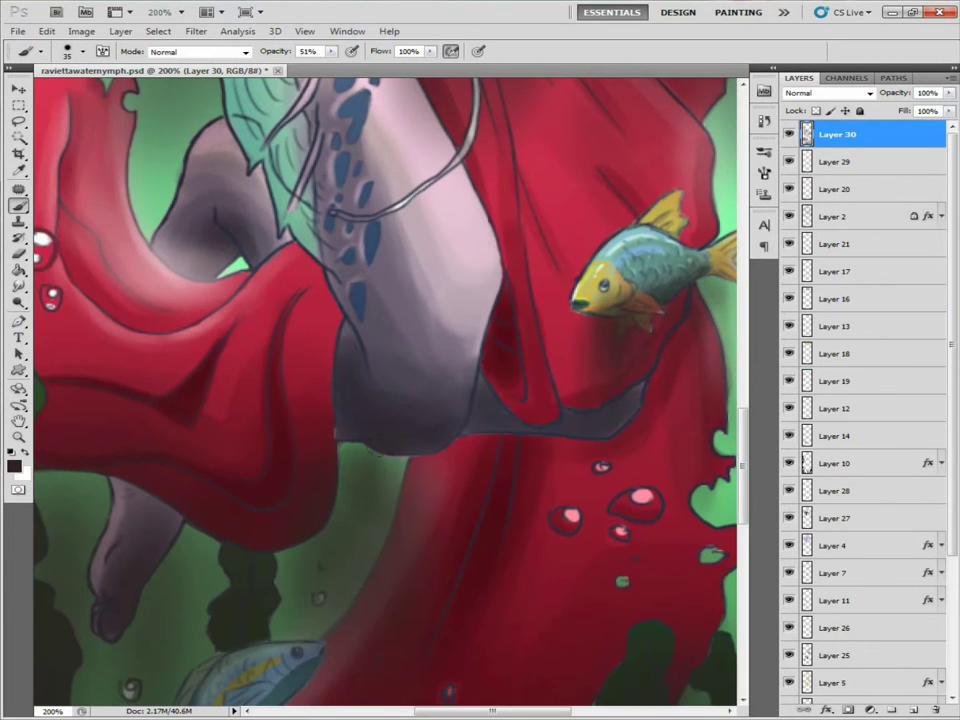
{"action": "mouse_move", "coordinate": [300, 400]}
{"action": "left_mouse_down"}
{"action": "mouse_move", "coordinate": [393, 210]}
{"action": "mouse_move", "coordinate": [420, 480]}
{"action": "left_mouse_up"}
{"action": "key", "text": "z"}
{"action": "left_click", "coordinate": [497, 341], "text": "alt"}
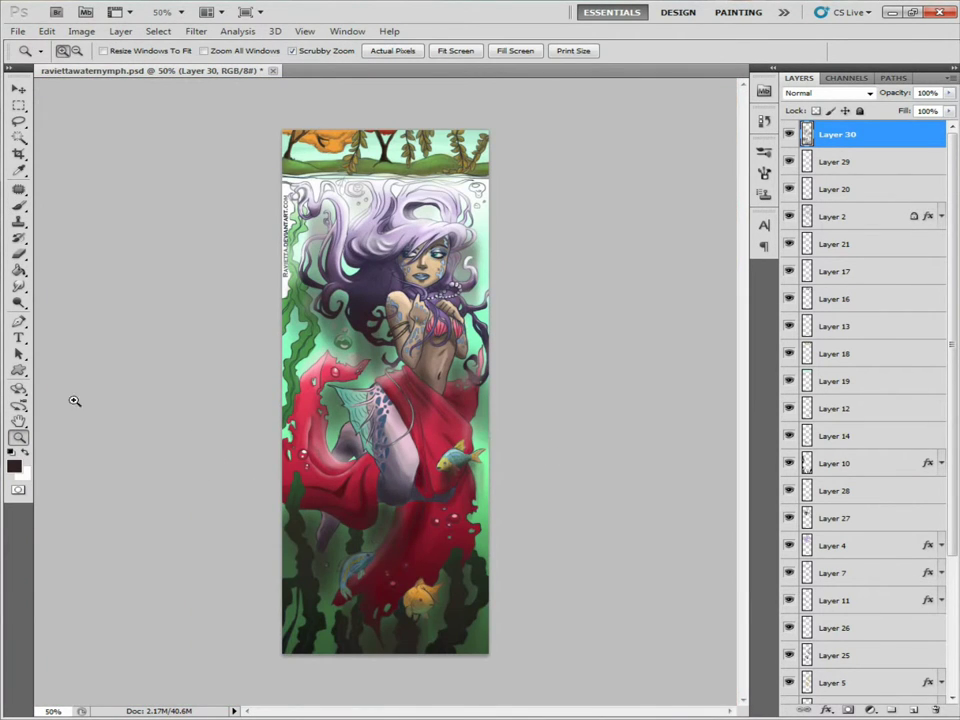
Open Layer 3's layer effects and check its colour overlay colour
{"action": "scroll", "coordinate": [955, 280], "scroll_direction": "down", "scroll_amount": 5}
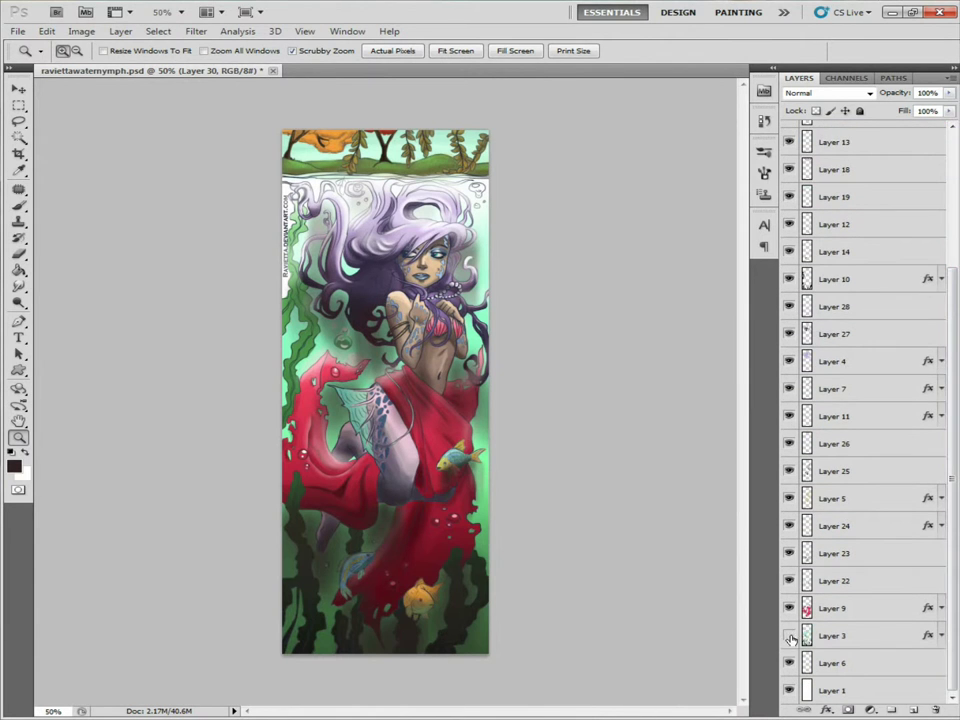
{"action": "double_click", "coordinate": [880, 636]}
{"action": "left_click", "coordinate": [597, 336]}
{"action": "left_click", "coordinate": [856, 201]}
{"action": "left_click", "coordinate": [784, 636]}
{"action": "left_click", "coordinate": [943, 469]}
In Layer 3's Gradient Overlay, make the gradient's left stop dark green
{"action": "left_click", "coordinate": [561, 336]}
{"action": "left_click", "coordinate": [599, 351]}
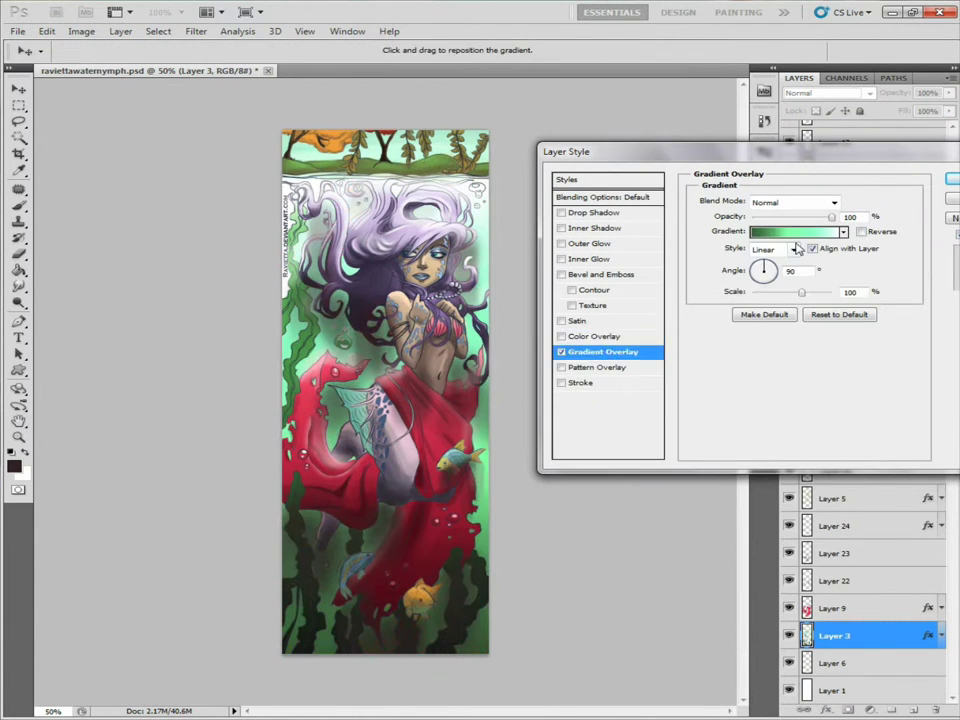
{"action": "left_click", "coordinate": [795, 231]}
{"action": "left_click", "coordinate": [618, 700]}
{"action": "left_click", "coordinate": [926, 549]}
Move the middle gradient stop to 40% and make the right-end stop bright mint green
{"action": "left_click", "coordinate": [845, 586]}
{"action": "left_click", "coordinate": [818, 586]}
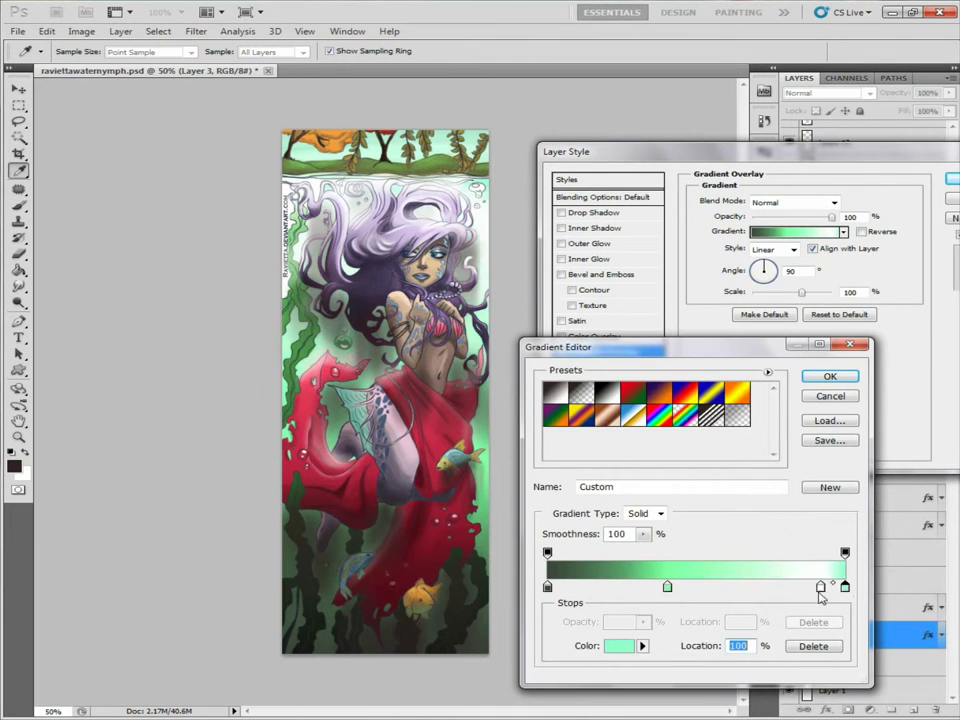
{"action": "left_click_drag", "start_coordinate": [818, 586], "coordinate": [818, 640]}
{"action": "double_click", "coordinate": [667, 586]}
{"action": "key", "text": "Return"}
{"action": "left_click", "coordinate": [845, 586]}
{"action": "left_click", "coordinate": [619, 645]}
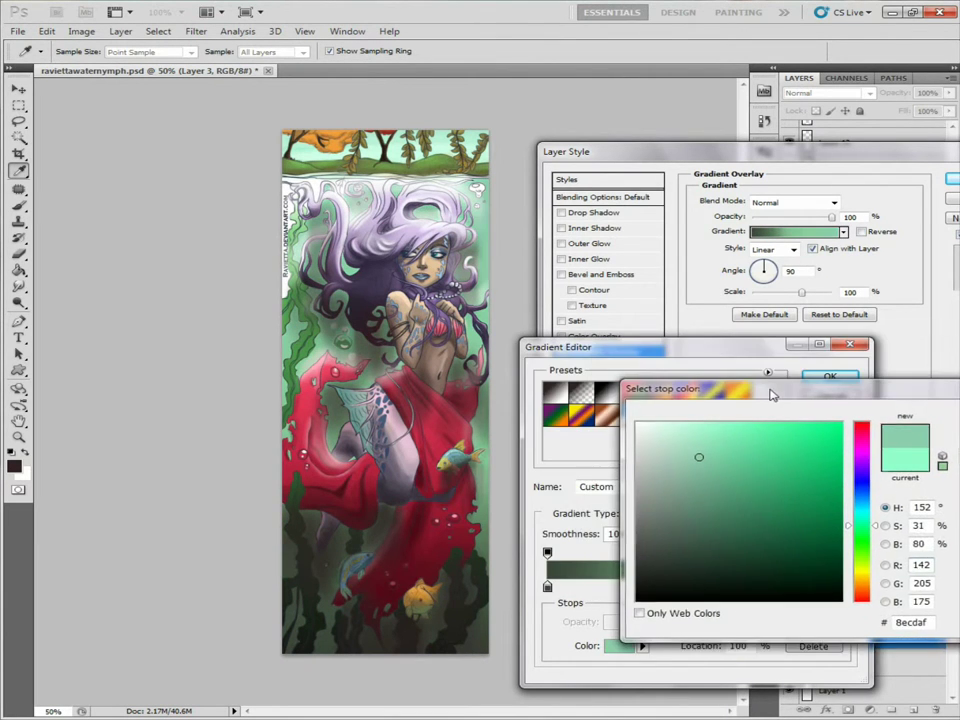
{"action": "left_click", "coordinate": [737, 415]}
{"action": "key", "text": "Return"}
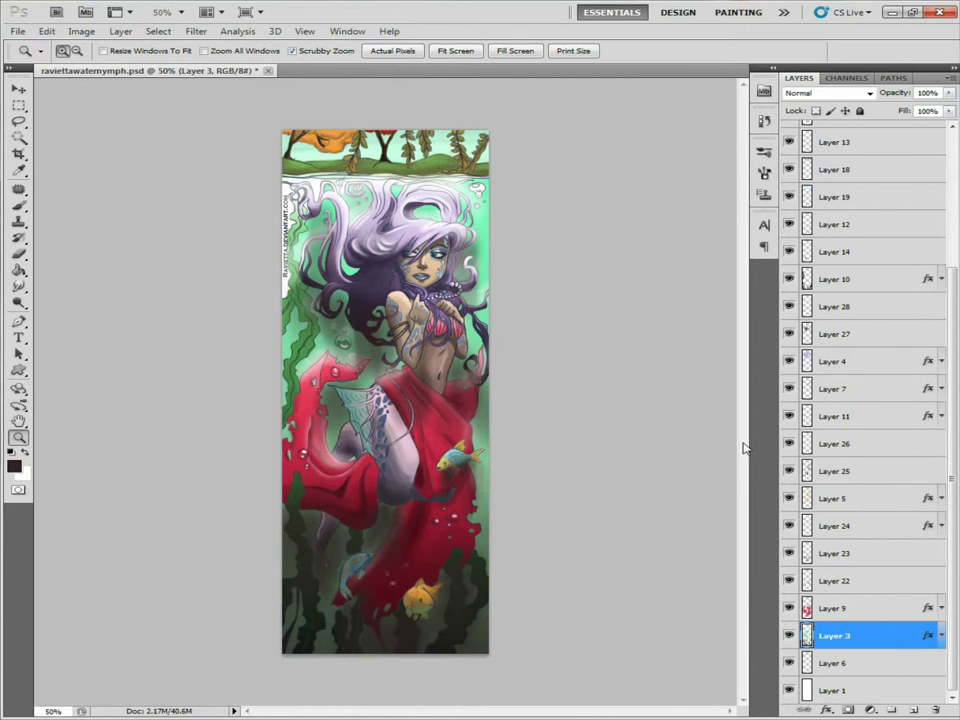
Show Layer 25 and cycle through blending modes on Layer 23
{"action": "left_click", "coordinate": [789, 471]}
{"action": "left_click", "coordinate": [860, 525]}
{"action": "left_click", "coordinate": [860, 553]}
{"action": "key", "text": "alt+shift+o"}
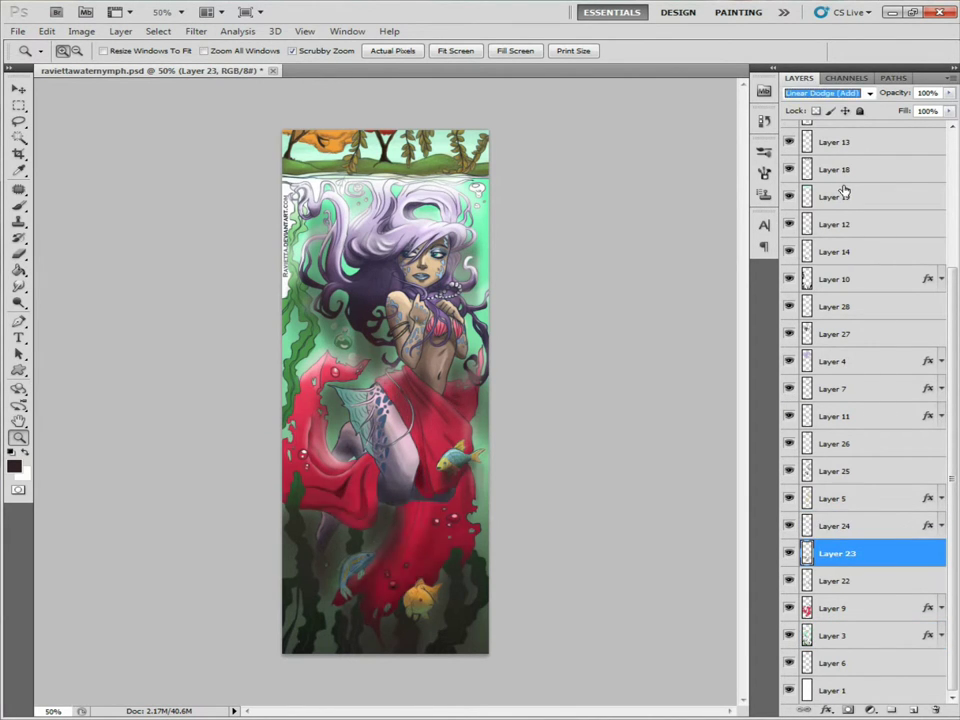
{"action": "left_click", "coordinate": [850, 608]}
{"action": "left_click", "coordinate": [805, 553]}
Try several blending modes on Layer 22
{"action": "key", "text": "alt+bracketleft"}
{"action": "key", "text": "shift+plus"}
{"action": "key", "text": "shift+plus"}
{"action": "key", "text": "shift+plus"}
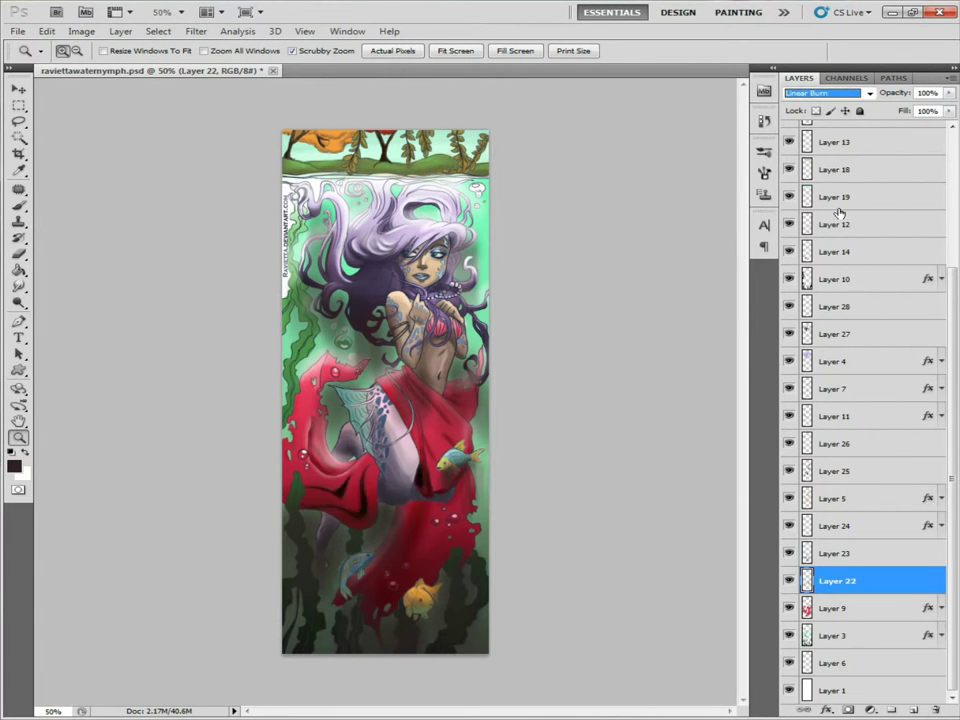
{"action": "key", "text": "alt+shift+n"}
{"action": "key", "text": "shift+plus"}
{"action": "key", "text": "shift+plus"}
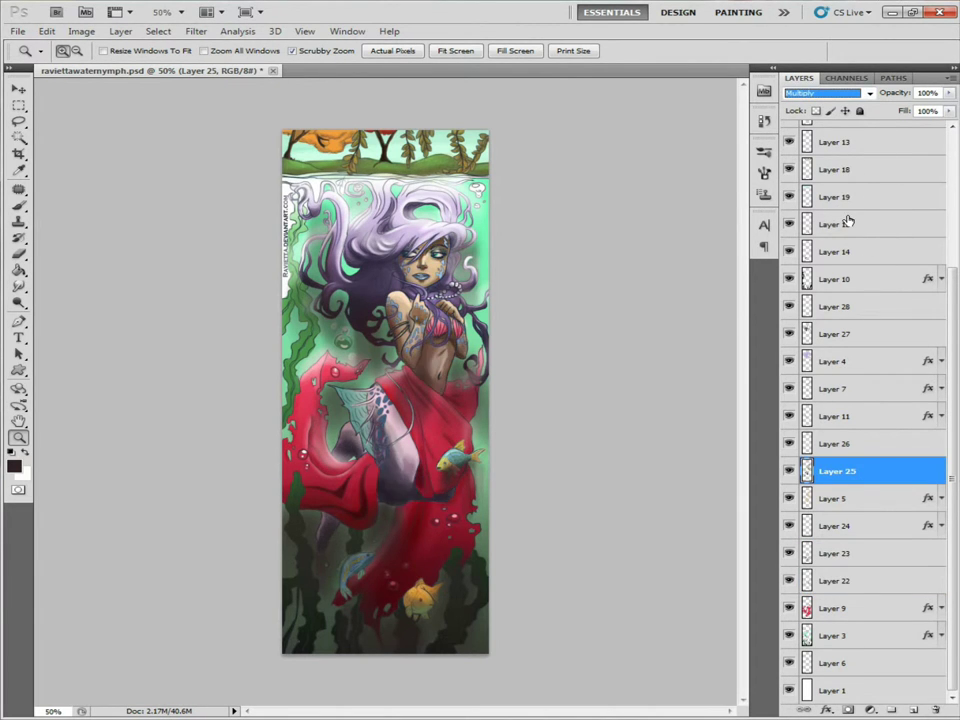
Set Layer 25's blending mode to Multiply
{"action": "key", "text": "shift+plus"}
{"action": "key", "text": "alt+bracketright"}
{"action": "key", "text": "alt+bracketright"}
{"action": "key", "text": "alt+bracketright"}
{"action": "key", "text": "shift+plus"}
{"action": "key", "text": "shift+plus"}
{"action": "key", "text": "alt+Down"}
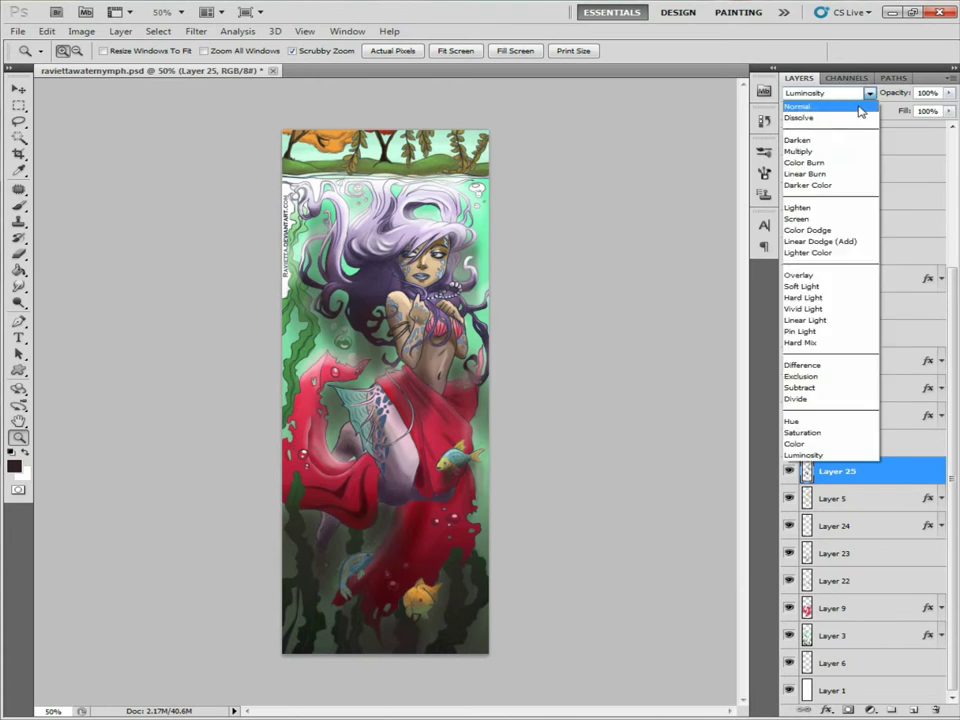
{"action": "key", "text": "m"}
{"action": "key", "text": "Return"}
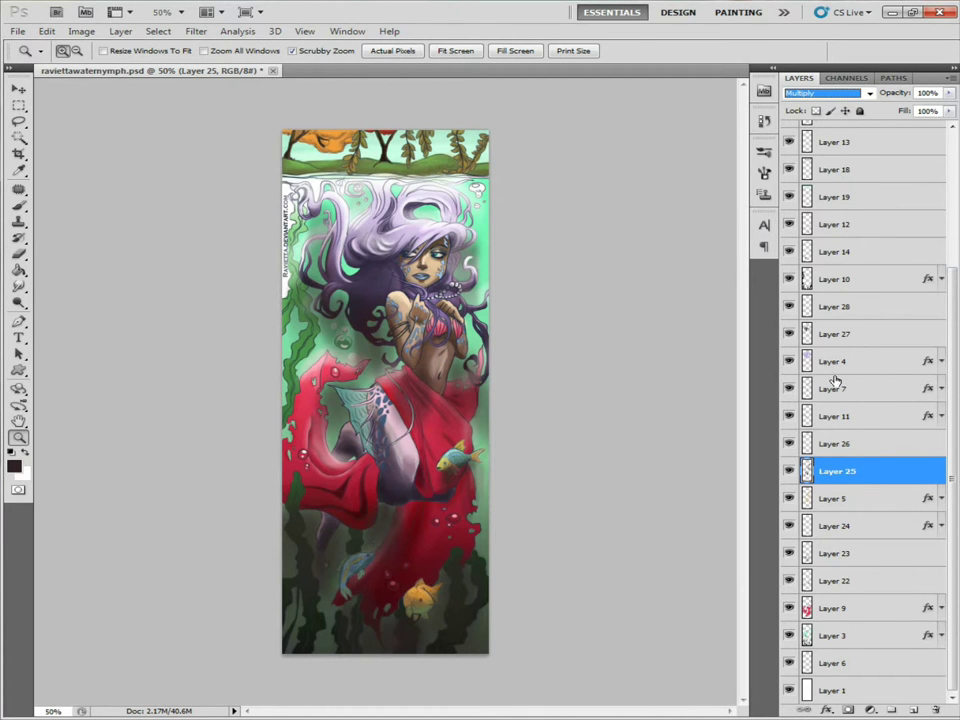
Change the blending mode of Layer 10's gradient overlay and apply it
{"action": "scroll", "coordinate": [835, 381], "scroll_direction": "up", "scroll_amount": 3}
{"action": "scroll", "coordinate": [795, 620], "scroll_direction": "down", "scroll_amount": 3}
{"action": "left_click", "coordinate": [866, 279]}
{"action": "double_click", "coordinate": [870, 279]}
{"action": "left_click", "coordinate": [603, 352]}
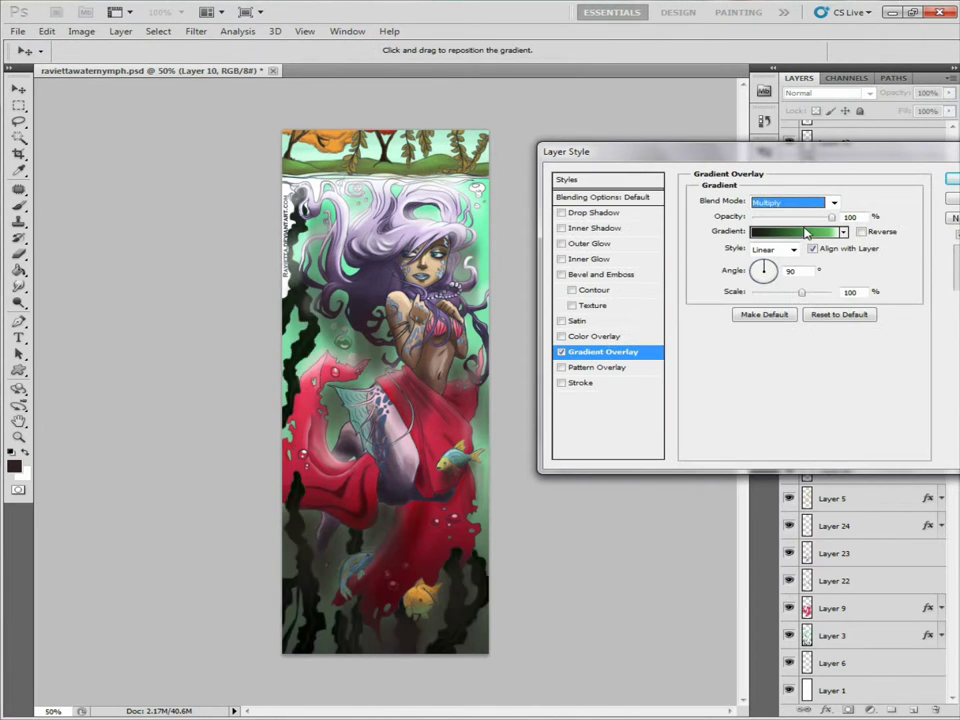
{"action": "key", "text": "Down"}
{"action": "key", "text": "Down"}
{"action": "key", "text": "Down"}
{"action": "key", "text": "Down"}
{"action": "key", "text": "Down"}
{"action": "key", "text": "Down"}
{"action": "left_click", "coordinate": [834, 202]}
Add a new empty Layer 31 and accept a light green foreground colour
{"action": "left_click", "coordinate": [793, 272]}
{"action": "key", "text": "Return"}
{"action": "key", "text": "ctrl+shift+alt+n"}
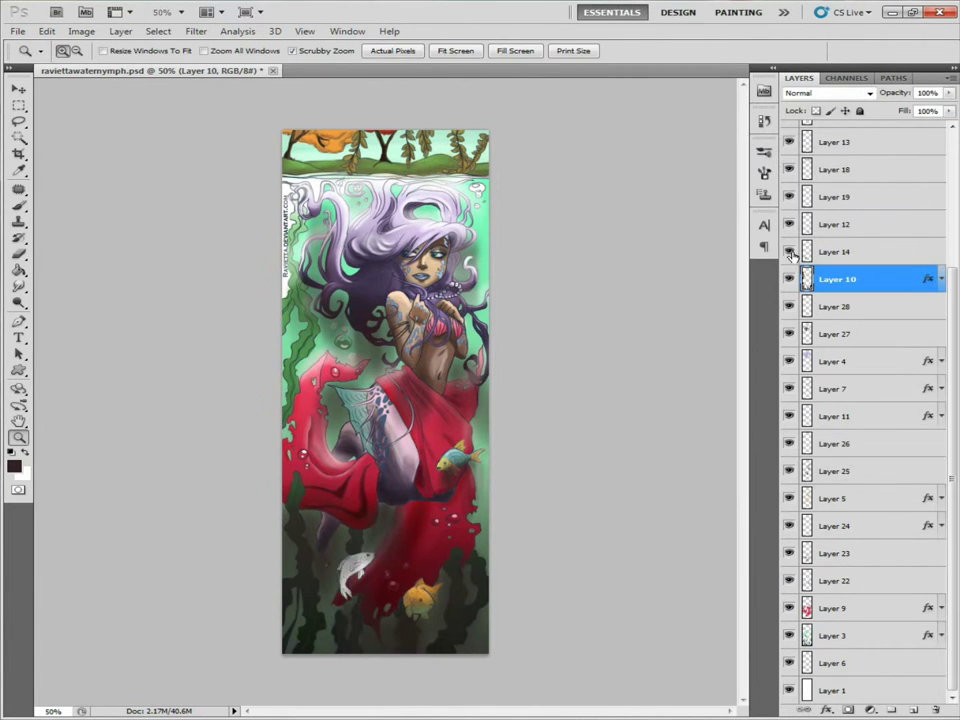
{"action": "key", "text": "z"}
{"action": "left_click", "coordinate": [14, 466]}
{"action": "key", "text": "Return"}
Paint a soft light-green haze over the hair and weeds, extending toward the red cloth
{"action": "key", "text": "b"}
{"action": "key", "text": "ctrl+plus"}
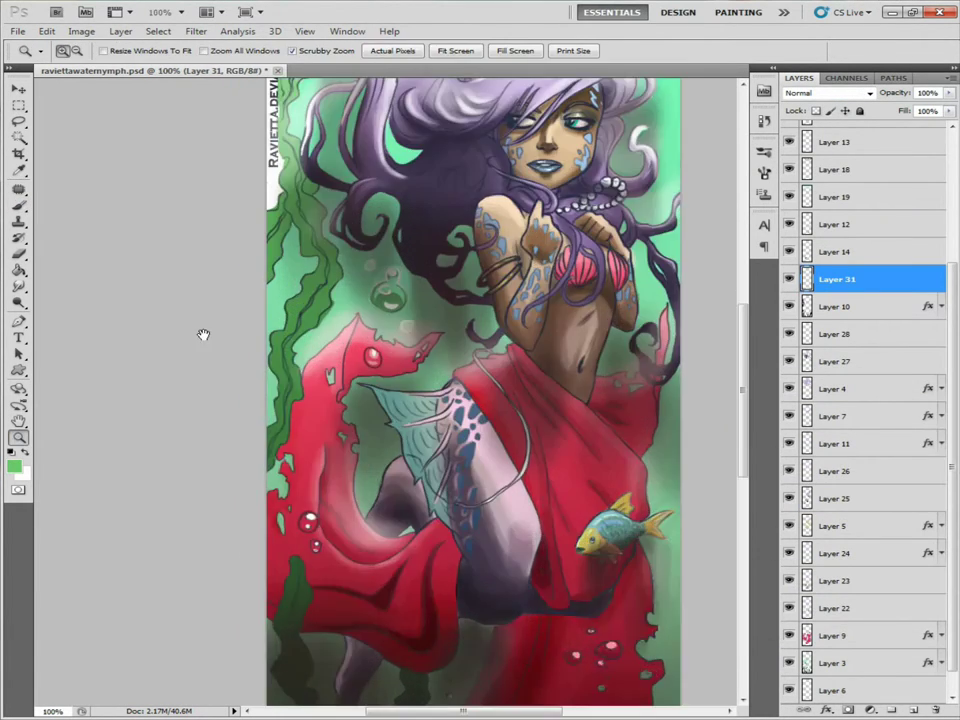
{"action": "left_click_drag", "start_coordinate": [249, 227], "coordinate": [263, 320]}
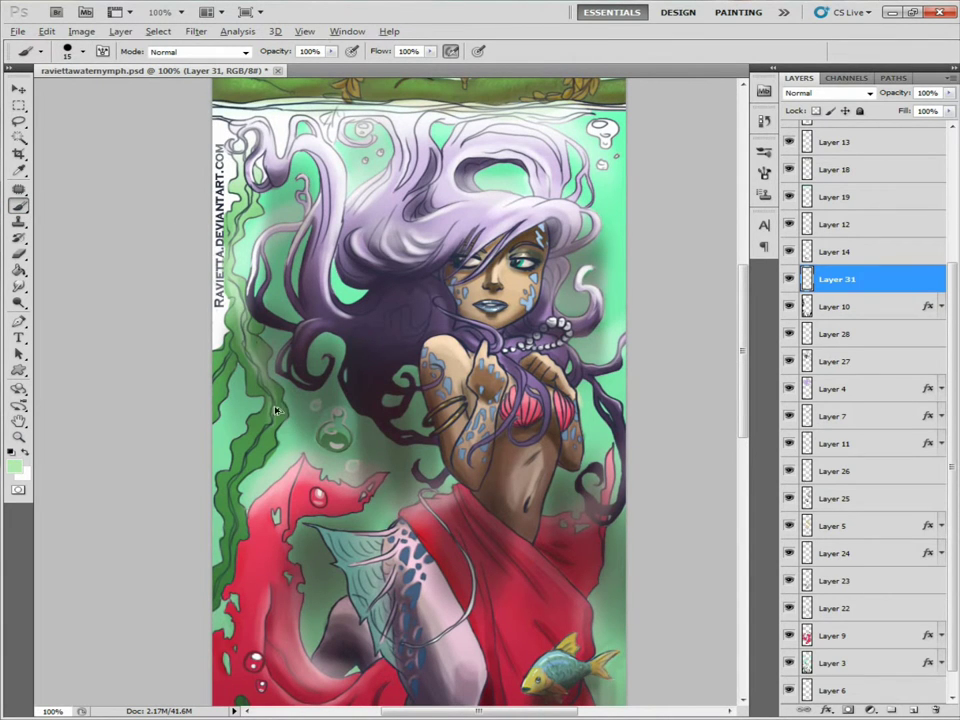
{"action": "left_click_drag", "start_coordinate": [276, 410], "coordinate": [268, 361]}
{"action": "left_click_drag", "start_coordinate": [276, 405], "coordinate": [246, 522]}
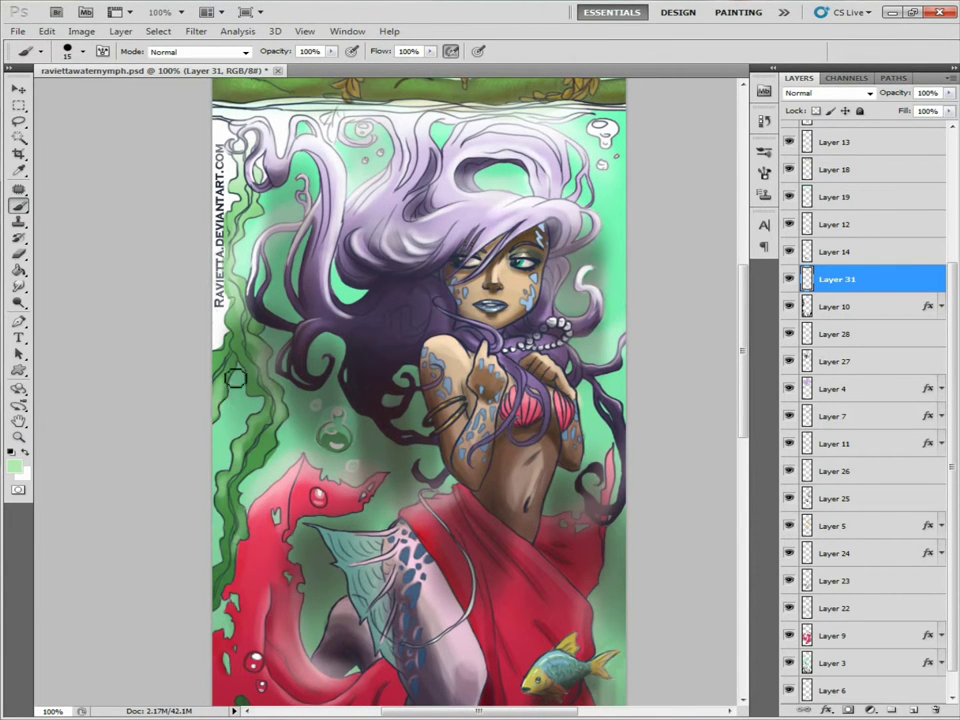
{"action": "scroll", "coordinate": [235, 378], "scroll_direction": "down", "scroll_amount": 5}
{"action": "scroll", "coordinate": [254, 548], "scroll_direction": "down", "scroll_amount": 3}
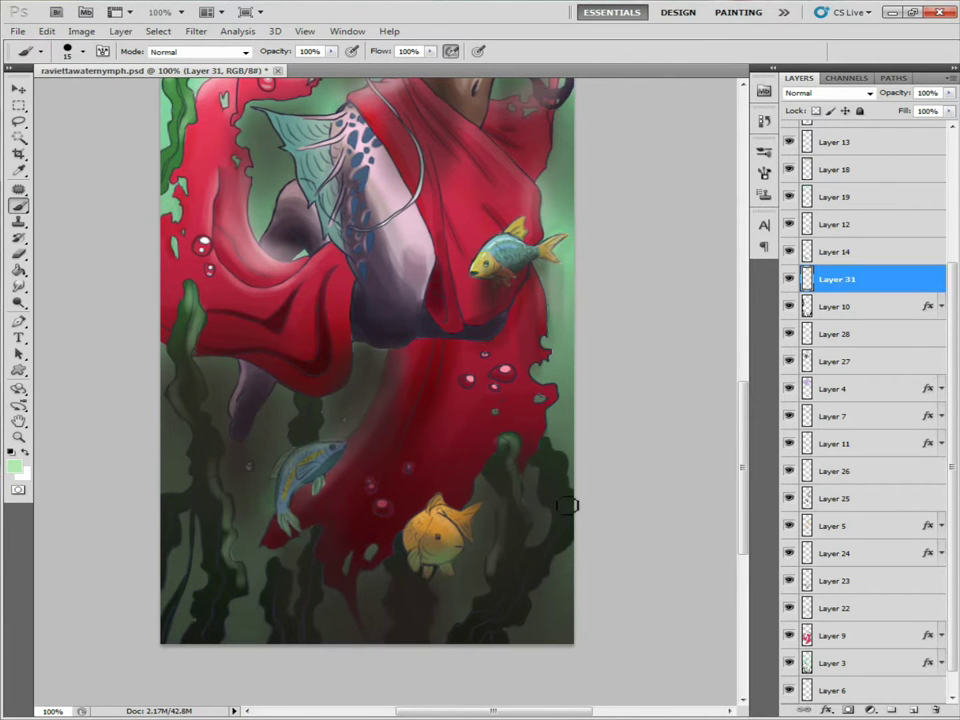
{"action": "left_click_drag", "start_coordinate": [454, 450], "coordinate": [422, 473]}
Set Layer 31's blending mode to Color Dodge and reset the painting colours to default
{"action": "left_click", "coordinate": [828, 92]}
{"action": "left_click", "coordinate": [830, 215]}
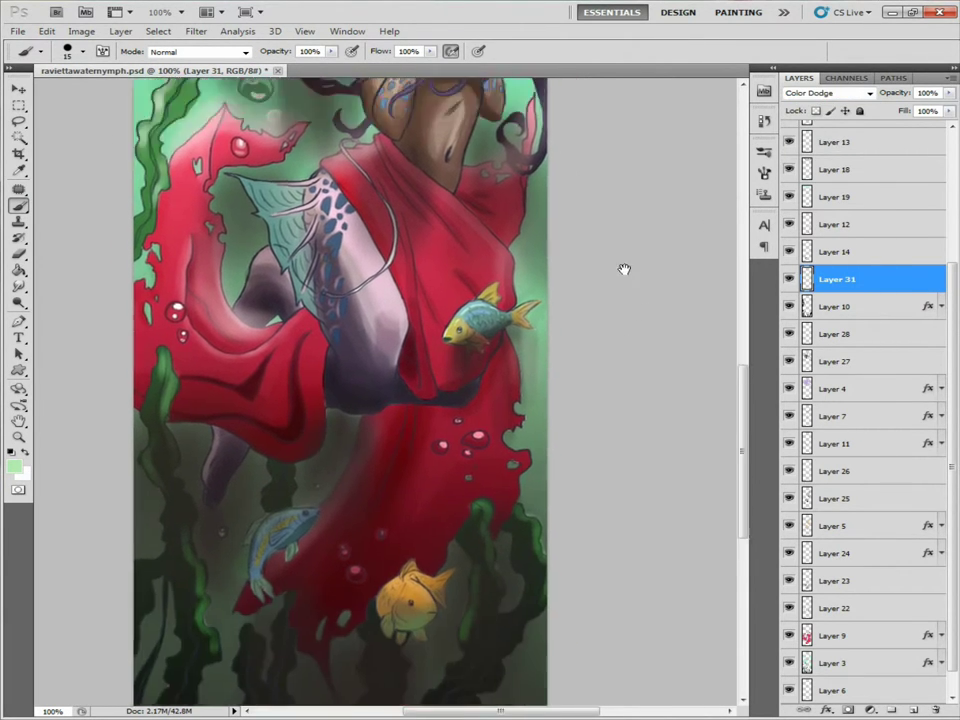
{"action": "key", "text": "e"}
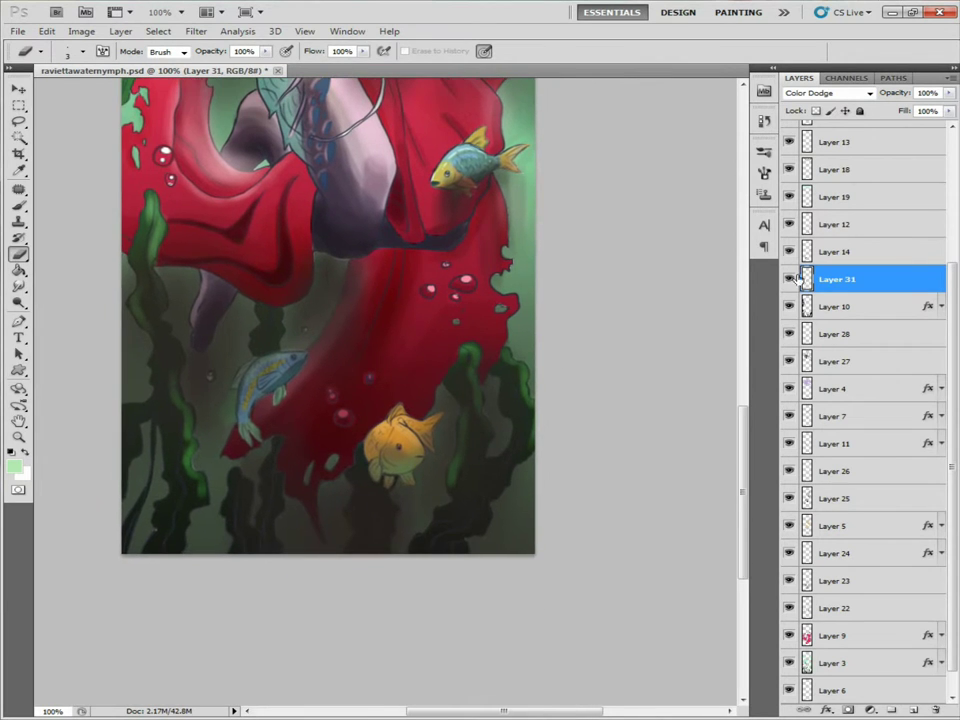
{"action": "key", "text": "b"}
{"action": "key", "text": "d"}
{"action": "scroll", "coordinate": [320, 400], "scroll_direction": "up", "scroll_amount": 4}
Add a new Layer 32 above Layer 31, then choose a layer from the canvas
{"action": "key", "text": "ctrl+shift+alt+n"}
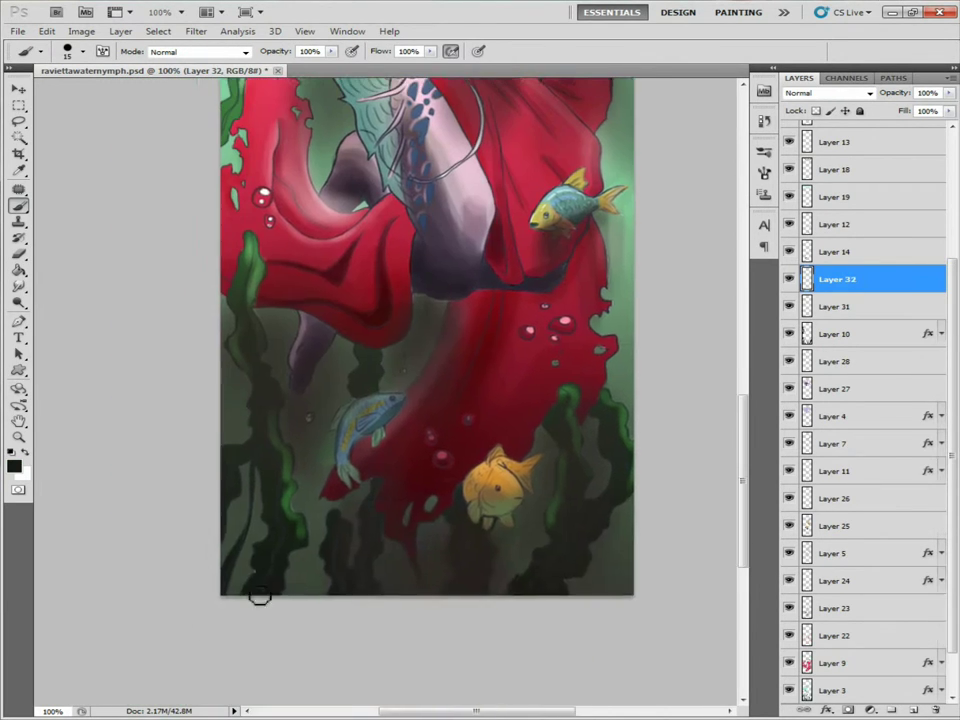
{"action": "scroll", "coordinate": [257, 589], "scroll_direction": "up", "scroll_amount": 5}
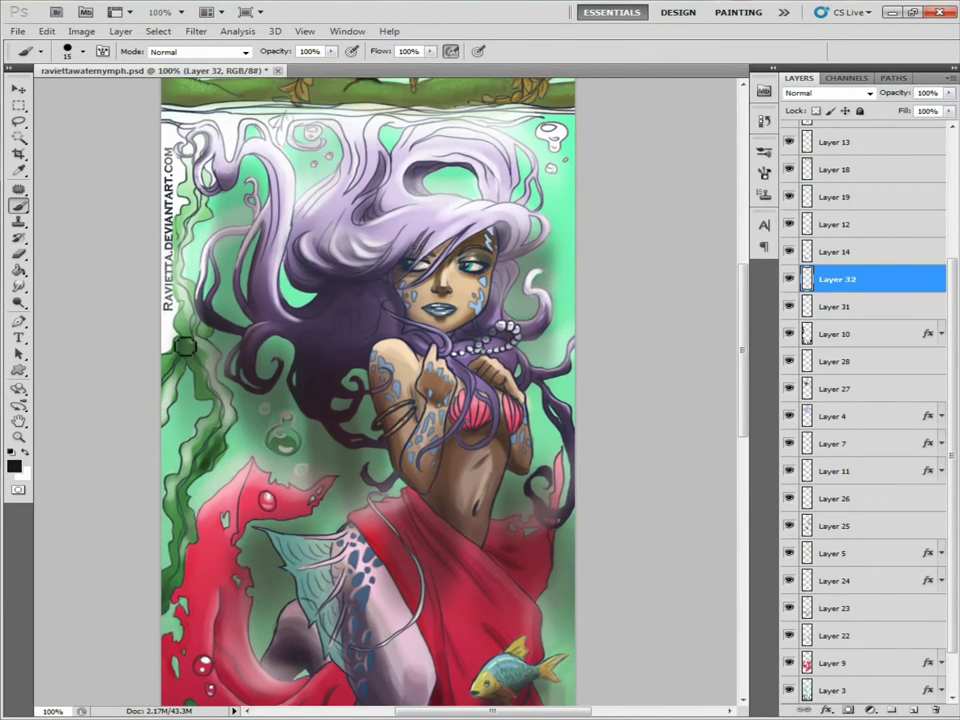
{"action": "left_click_drag", "start_coordinate": [231, 471], "coordinate": [173, 436]}
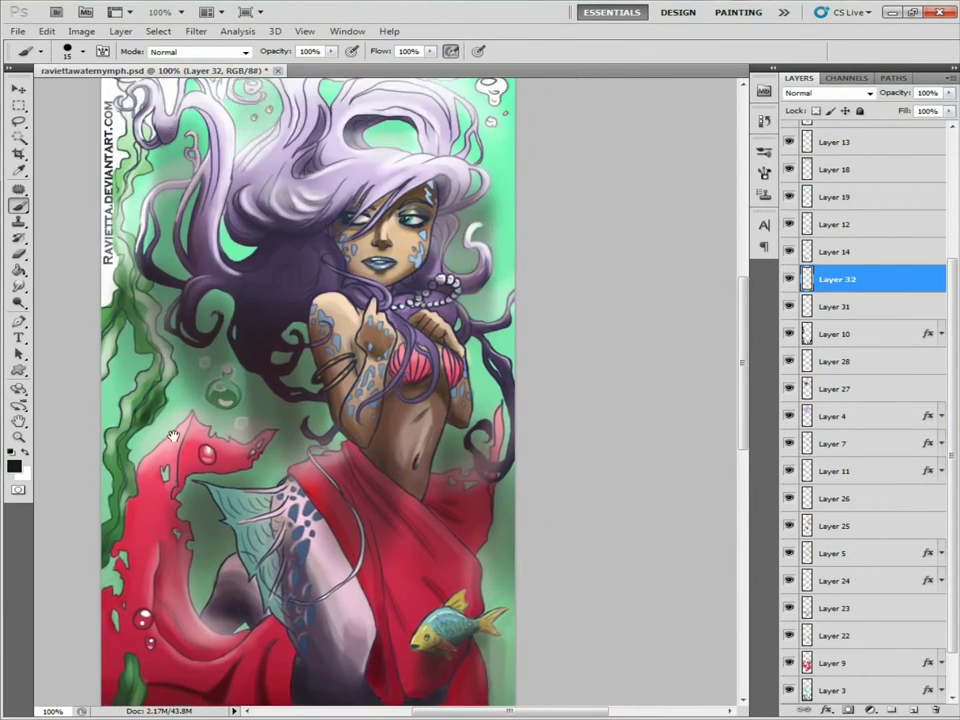
{"action": "left_click_drag", "start_coordinate": [135, 473], "coordinate": [381, 417]}
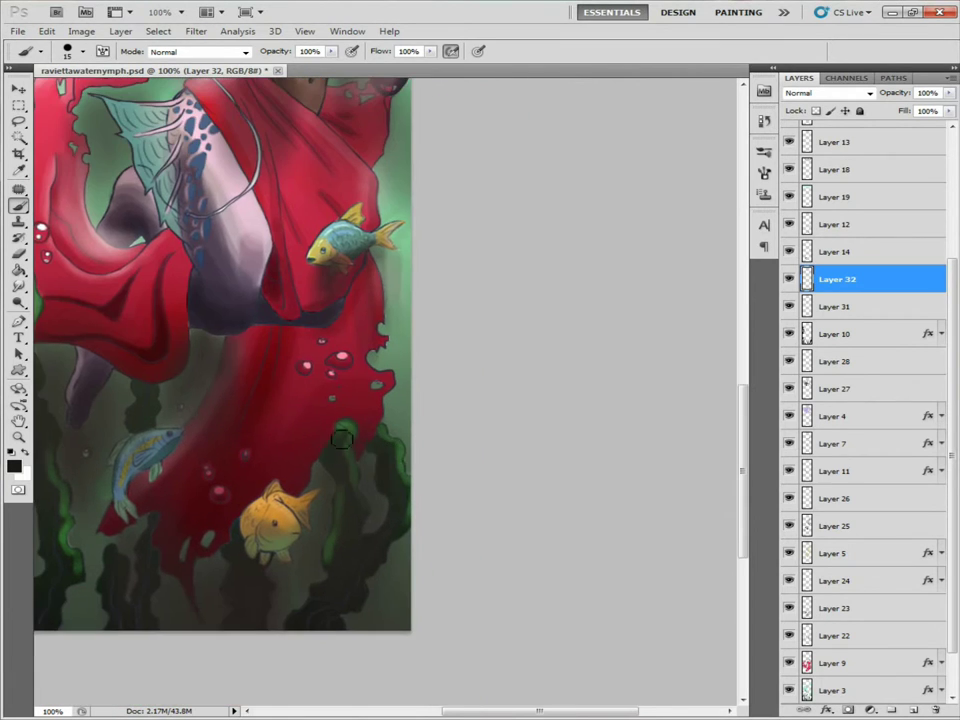
{"action": "scroll", "coordinate": [790, 389], "scroll_direction": "up", "scroll_amount": 3}
{"action": "scroll", "coordinate": [790, 389], "scroll_direction": "down", "scroll_amount": 5}
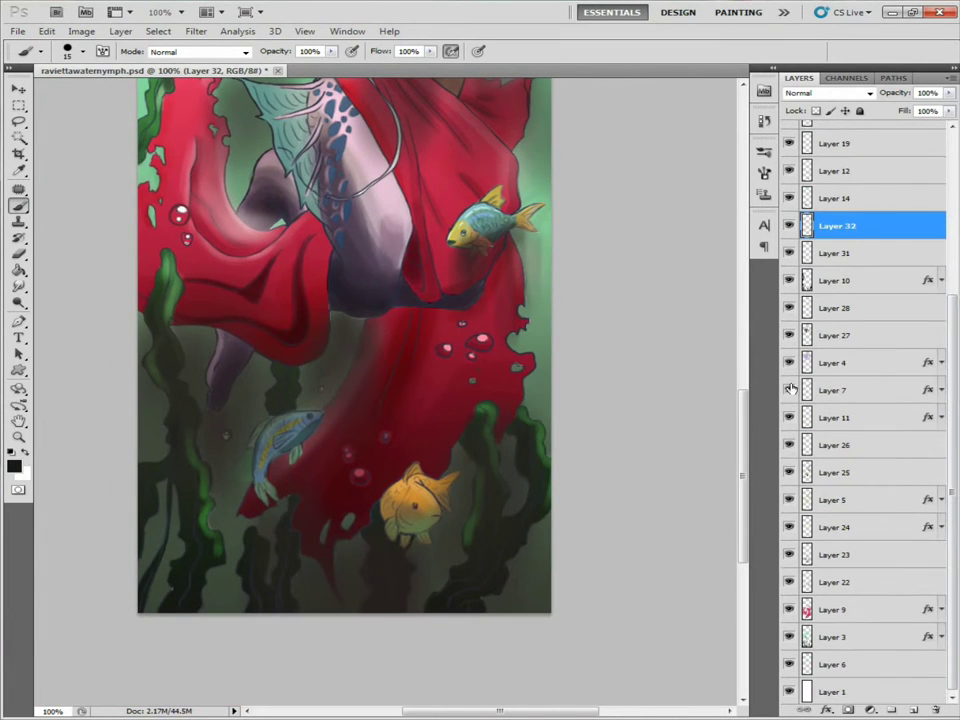
{"action": "right_click", "coordinate": [256, 401], "text": "ctrl"}
Make Layer 30 active with the Eraser and look over the head, kelp and fish
{"action": "left_click", "coordinate": [287, 416]}
{"action": "key", "text": "e"}
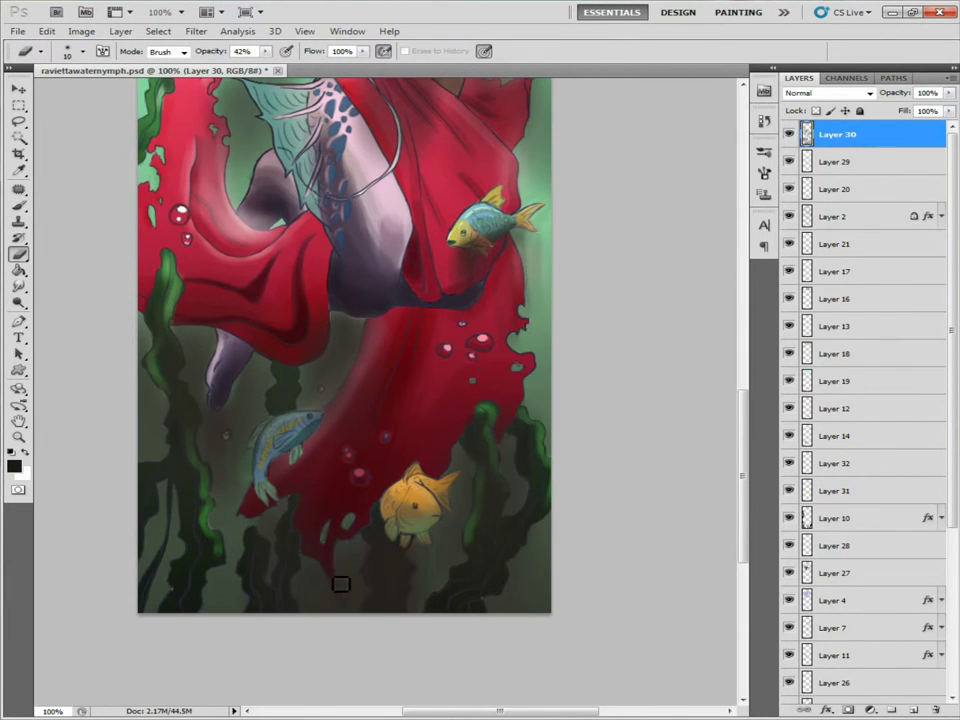
{"action": "scroll", "coordinate": [337, 444], "scroll_direction": "up", "scroll_amount": 10}
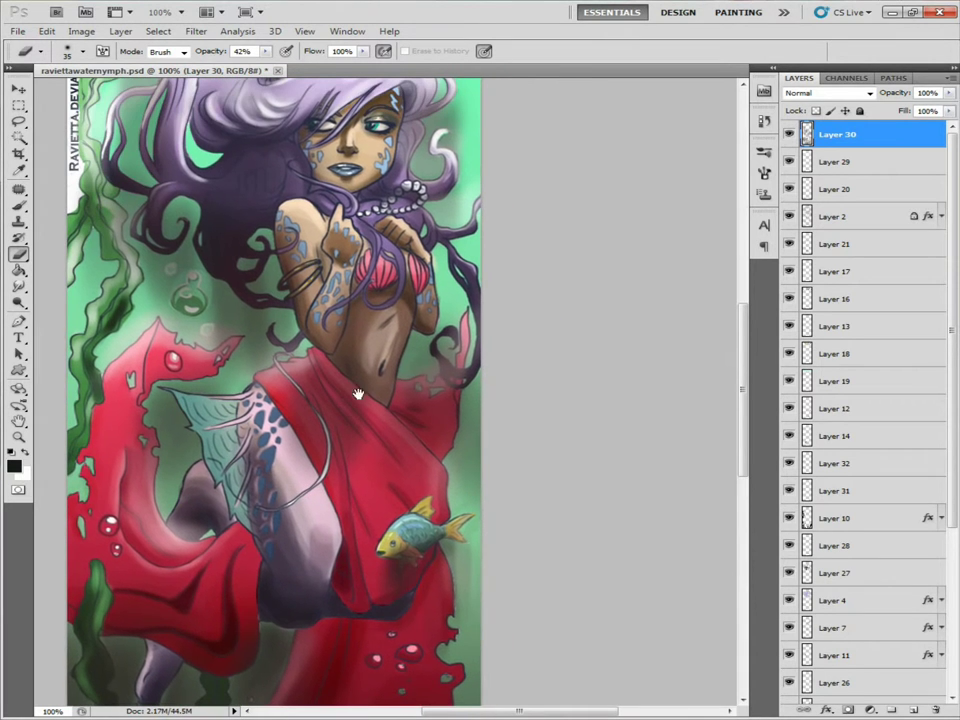
{"action": "mouse_move", "coordinate": [358, 394]}
{"action": "left_mouse_down"}
{"action": "mouse_move", "coordinate": [400, 475]}
{"action": "mouse_move", "coordinate": [380, 330]}
{"action": "left_mouse_up"}
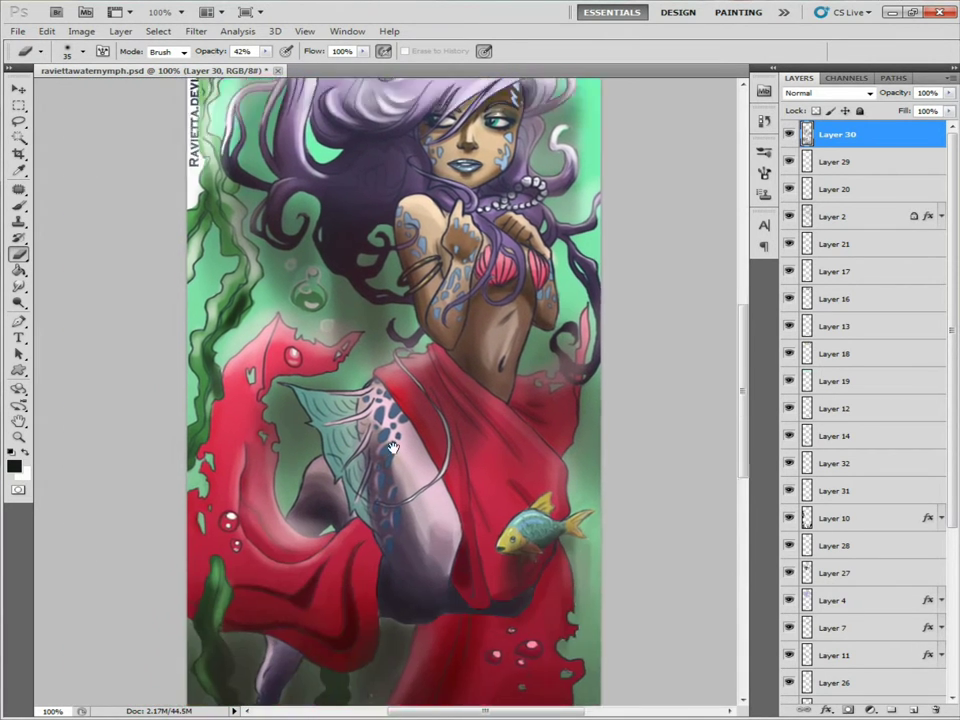
{"action": "left_click_drag", "start_coordinate": [290, 719], "coordinate": [226, 422]}
{"action": "scroll", "coordinate": [223, 432], "scroll_direction": "up", "scroll_amount": 8}
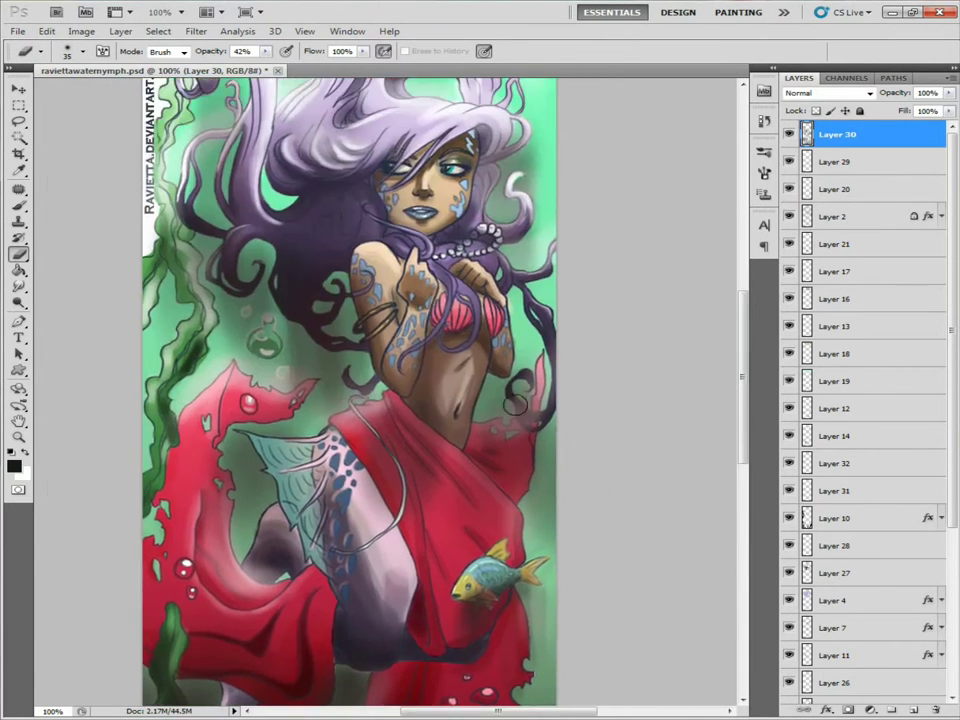
Select the layer below, then zoom out over the whole painting and back to actual size
{"action": "key", "text": "alt+bracketleft"}
{"action": "scroll", "coordinate": [291, 588], "scroll_direction": "up", "scroll_amount": 5}
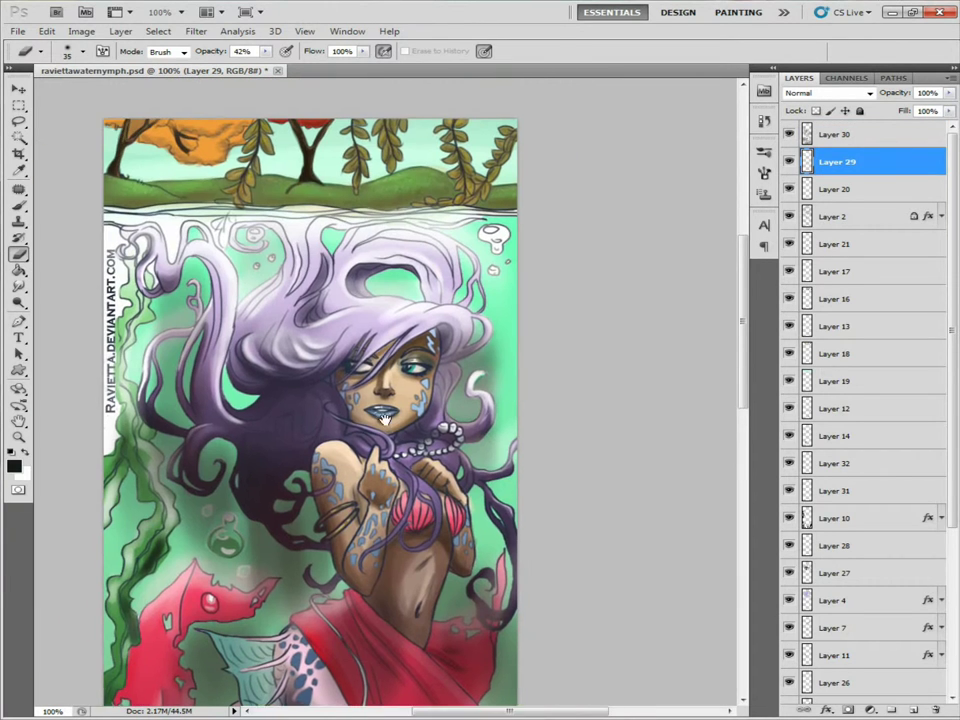
{"action": "scroll", "coordinate": [282, 300], "scroll_direction": "up", "scroll_amount": 3}
{"action": "scroll", "coordinate": [282, 259], "scroll_direction": "right", "scroll_amount": 1}
{"action": "scroll", "coordinate": [568, 397], "scroll_direction": "down", "scroll_amount": 5}
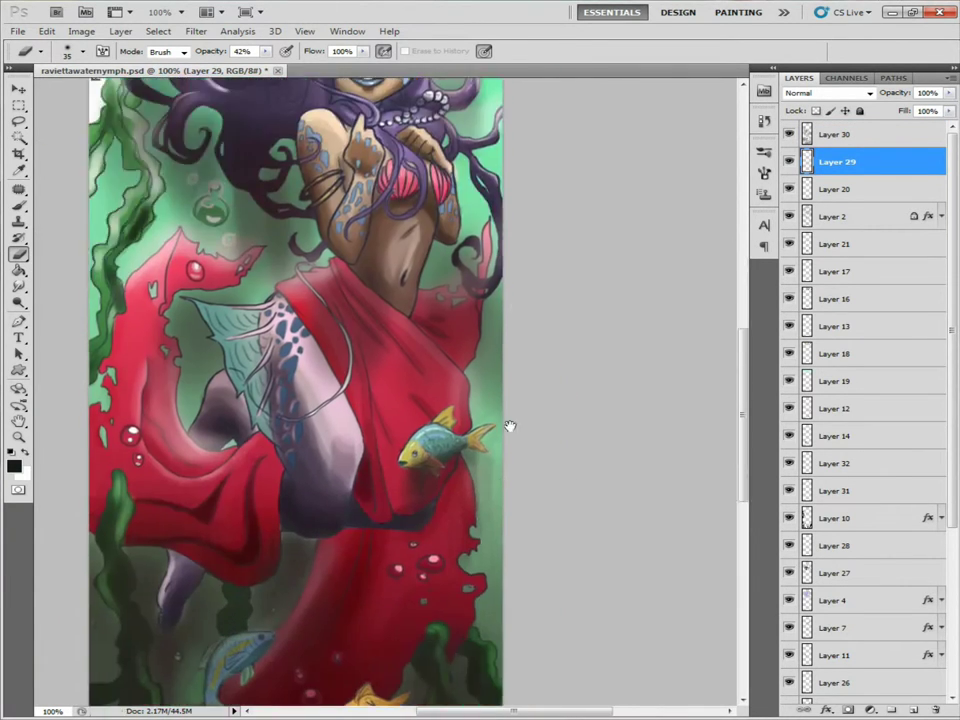
{"action": "scroll", "coordinate": [510, 424], "scroll_direction": "down", "scroll_amount": 3}
{"action": "key", "text": "z"}
{"action": "left_click_drag", "start_coordinate": [510, 424], "coordinate": [169, 435]}
{"action": "key", "text": "ctrl+1"}
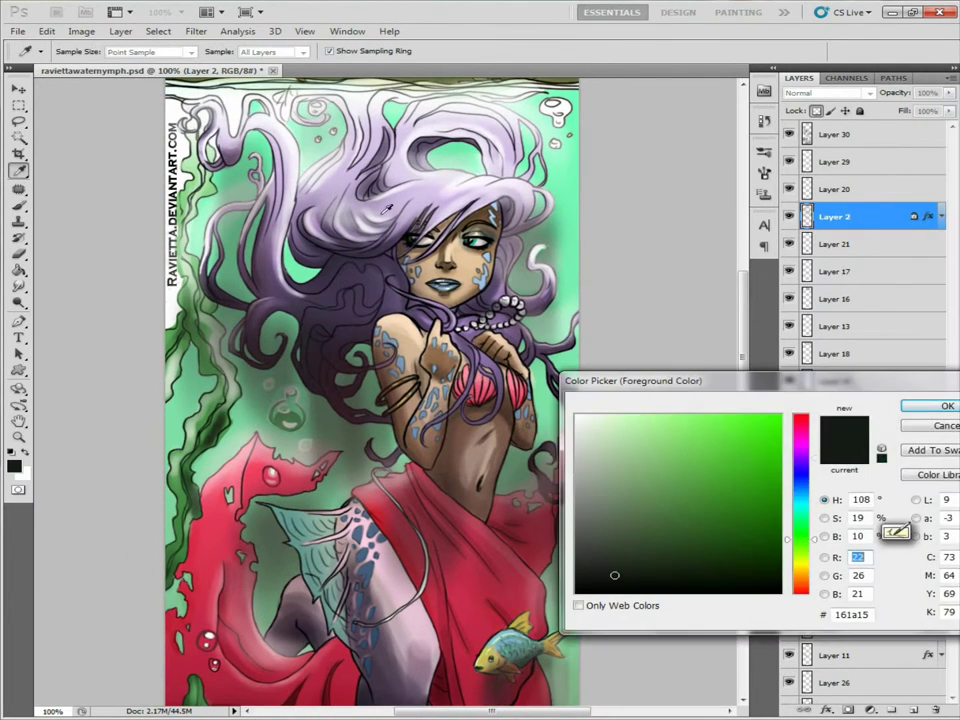
Confirm the purple colour and darken the hair shading right of the face
{"action": "left_click", "coordinate": [938, 405]}
{"action": "key", "text": "b"}
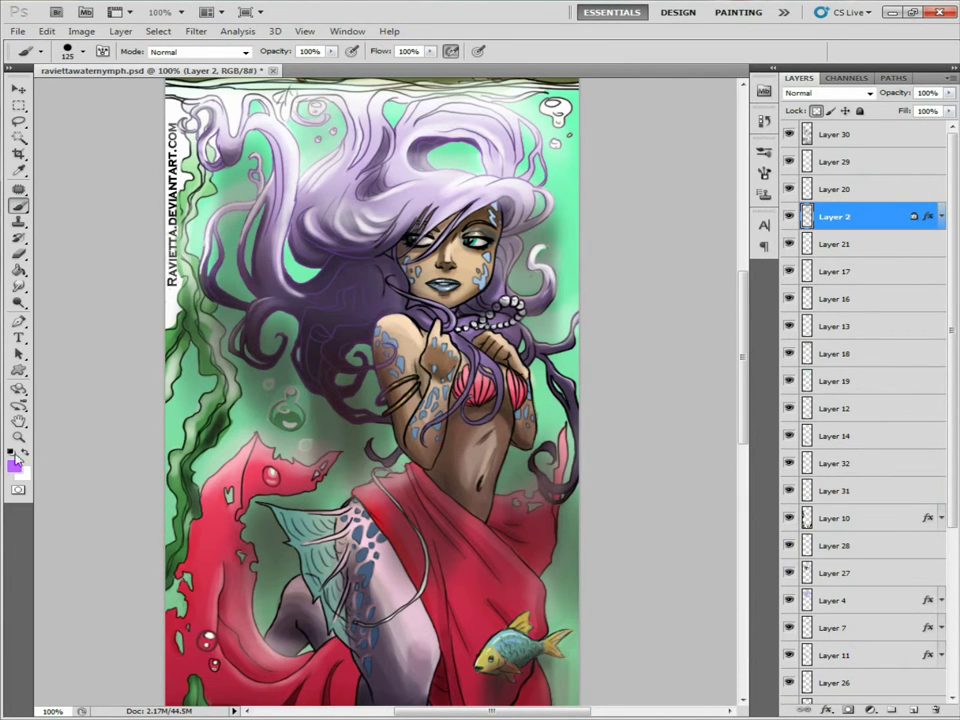
{"action": "left_click_drag", "start_coordinate": [505, 215], "coordinate": [520, 320]}
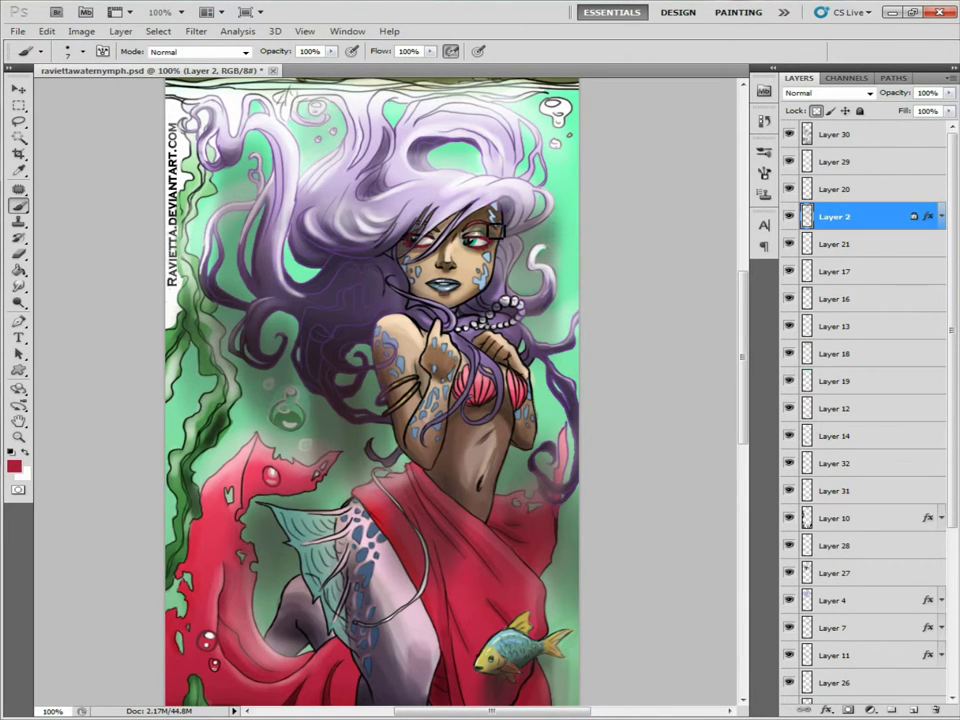
Choose a dark purple painting colour and set the brush size to 8
{"action": "left_click", "coordinate": [14, 466]}
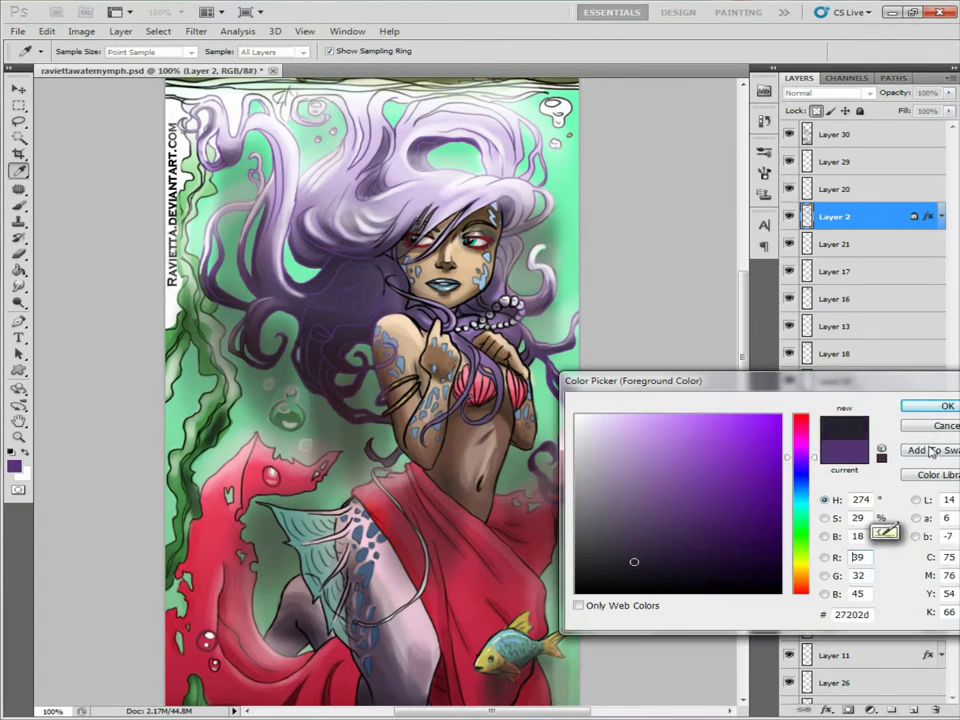
{"action": "left_click", "coordinate": [941, 403]}
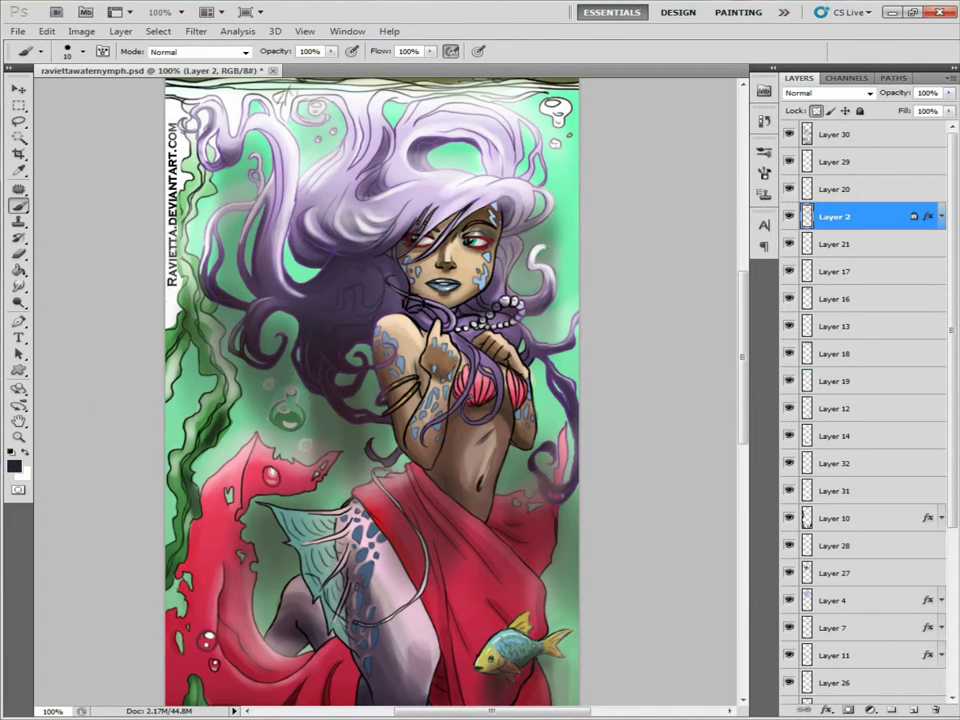
{"action": "left_click", "coordinate": [75, 51]}
{"action": "double_click", "coordinate": [88, 117]}
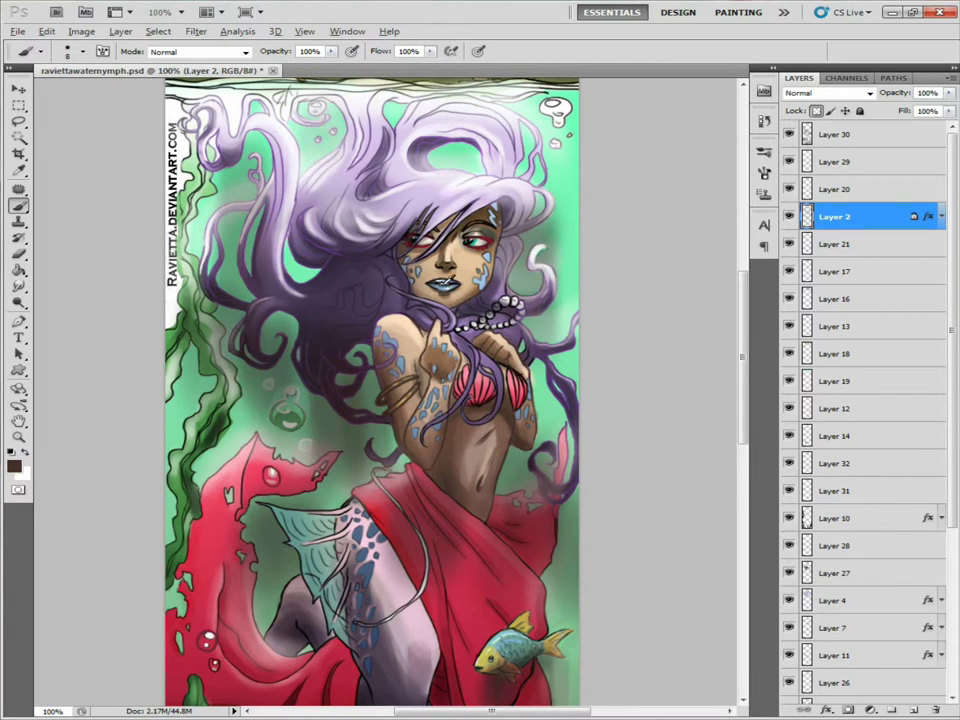
Choose a blue-grey painting colour and pan over the figure, tail and face
{"action": "left_click", "coordinate": [14, 466]}
{"action": "key", "text": "Return"}
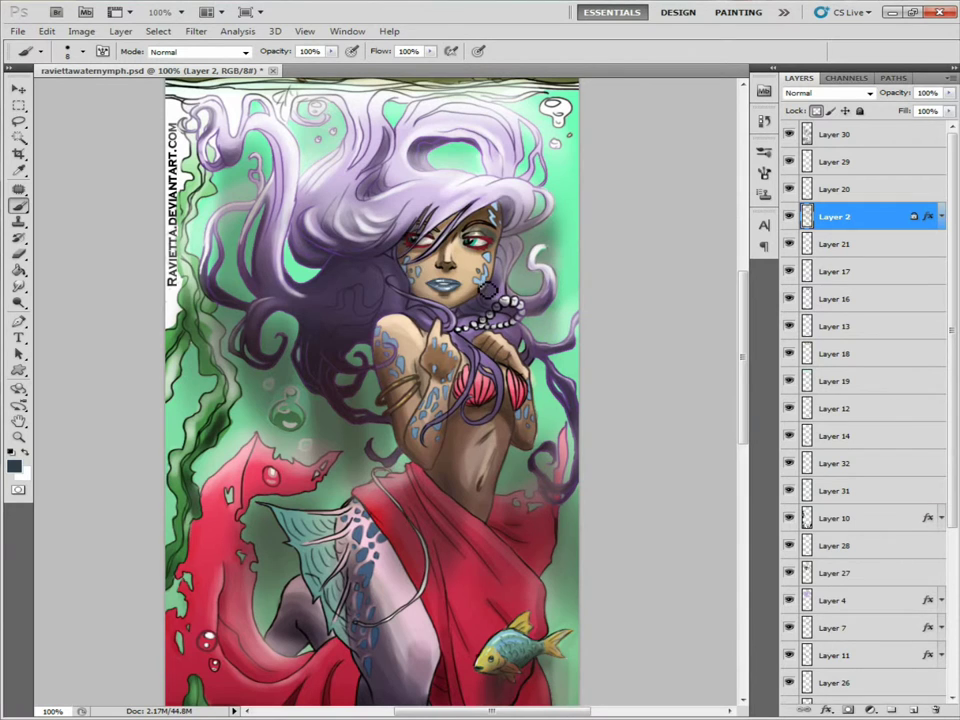
{"action": "left_click_drag", "start_coordinate": [404, 342], "coordinate": [356, 315]}
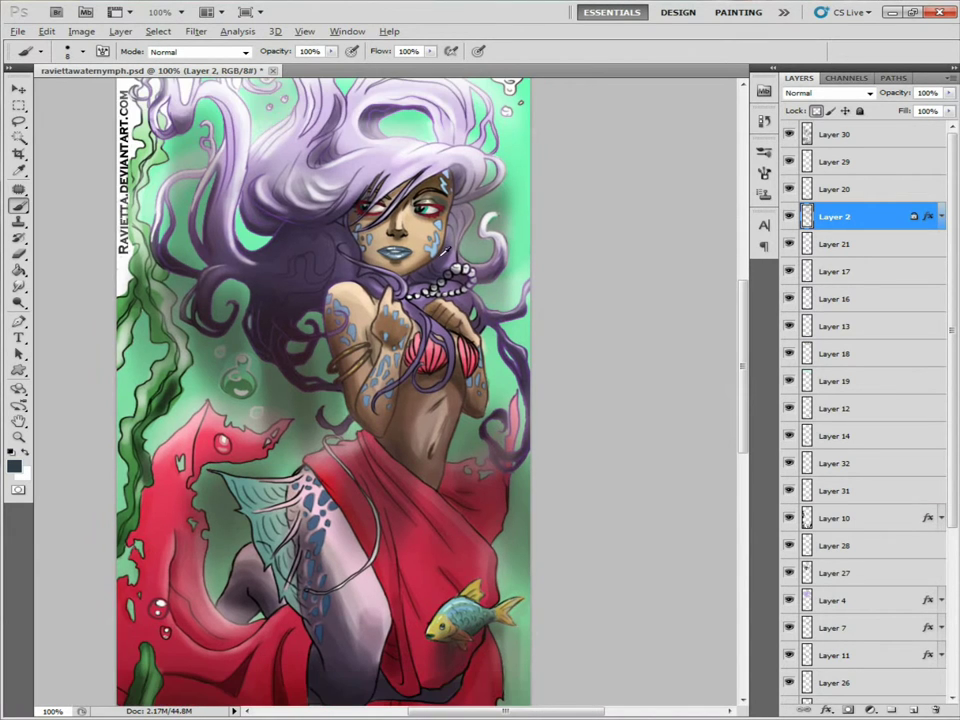
{"action": "left_click_drag", "start_coordinate": [218, 335], "coordinate": [238, 310]}
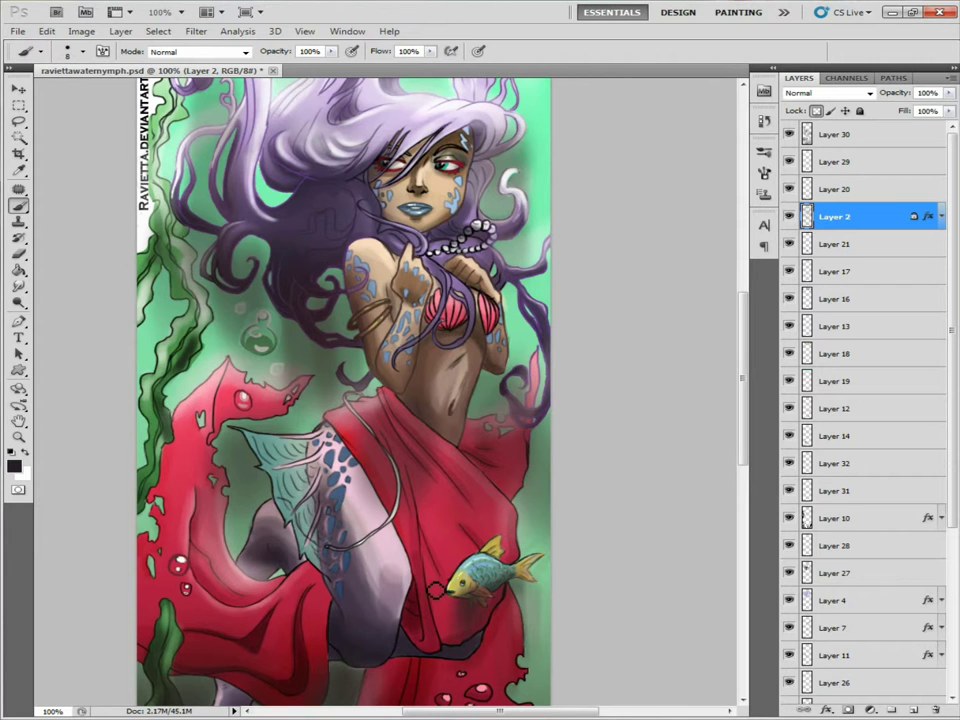
{"action": "left_click_drag", "start_coordinate": [342, 667], "coordinate": [362, 549]}
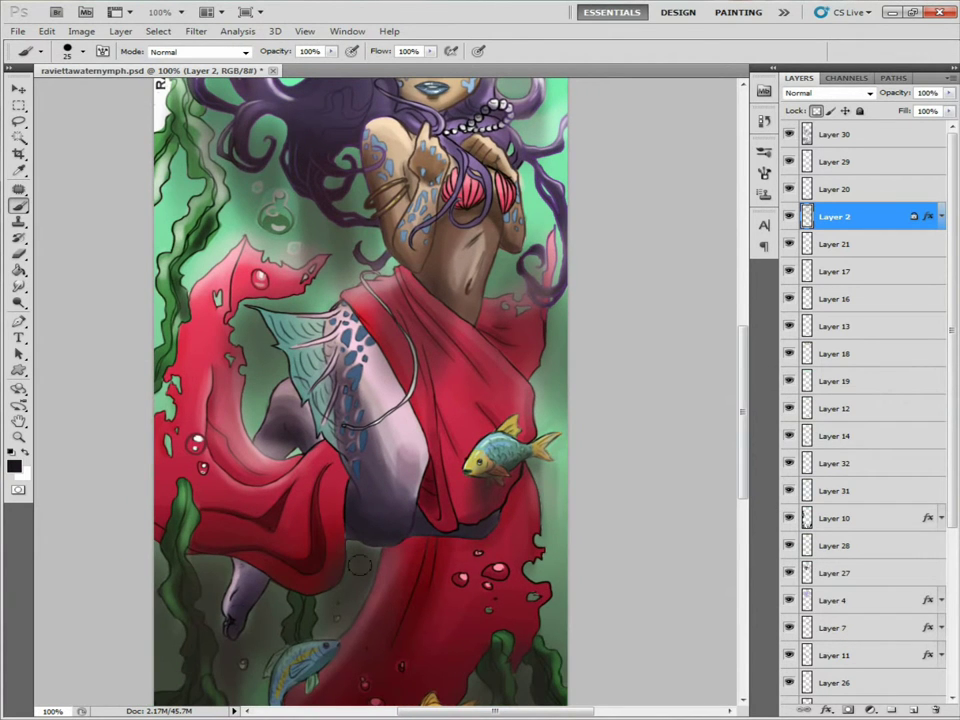
{"action": "left_click_drag", "start_coordinate": [429, 319], "coordinate": [351, 566]}
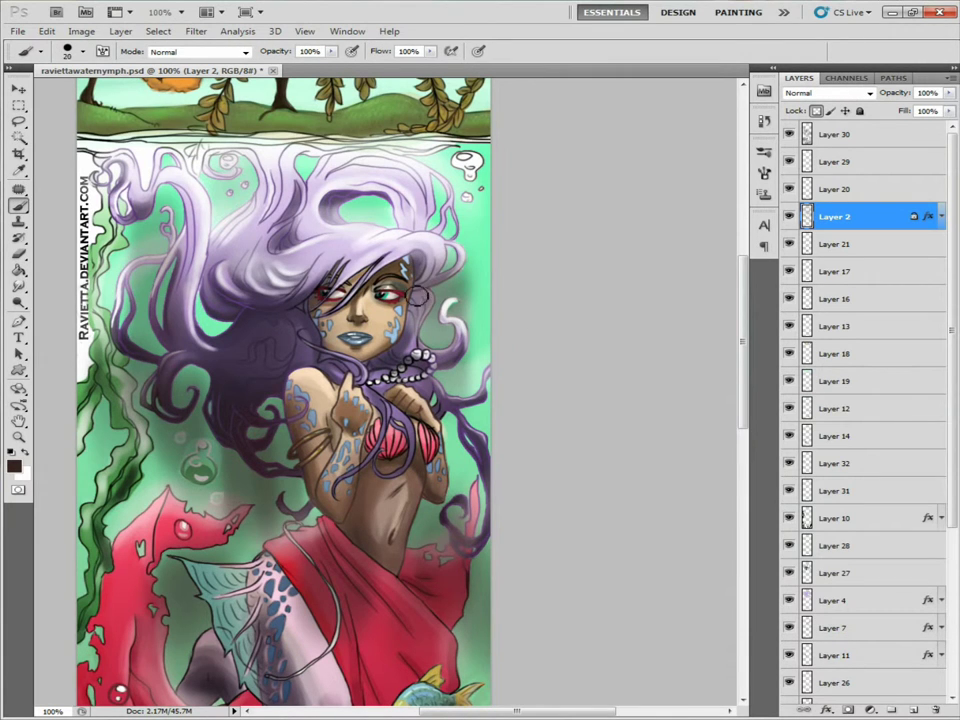
Shrink the brush to 8 and sample the cloth's dark red as the painting colour
{"action": "key", "text": "bracketleft"}
{"action": "key", "text": "bracketleft"}
{"action": "key", "text": "bracketleft"}
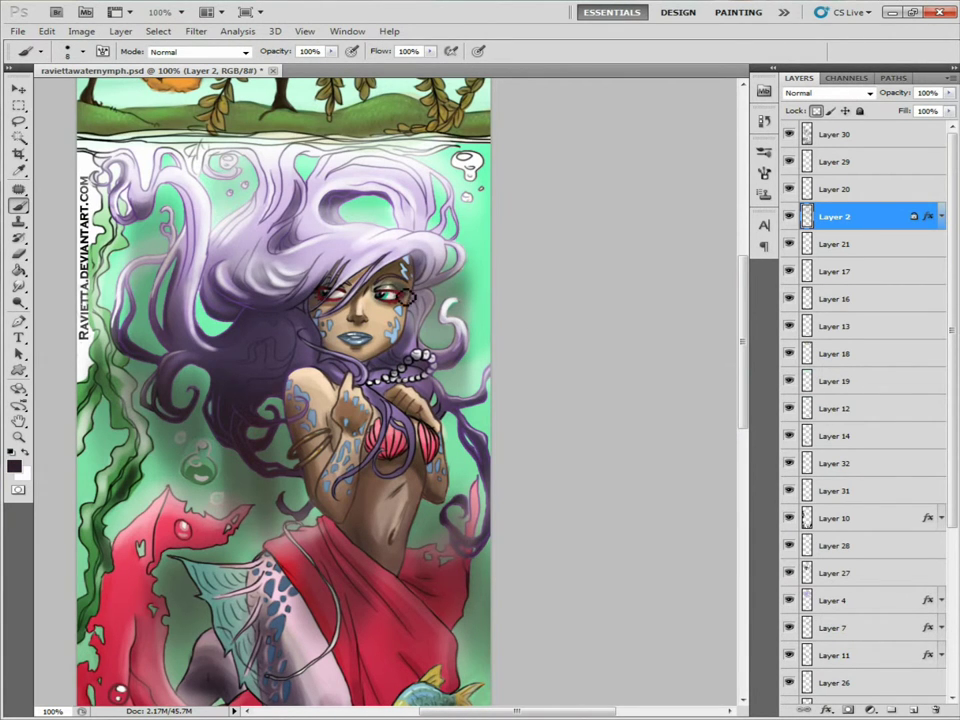
{"action": "scroll", "coordinate": [529, 345], "scroll_direction": "down", "scroll_amount": 2}
{"action": "scroll", "coordinate": [536, 356], "scroll_direction": "down", "scroll_amount": 2}
{"action": "scroll", "coordinate": [536, 356], "scroll_direction": "down", "scroll_amount": 5}
{"action": "left_click", "coordinate": [300, 418], "text": "alt"}
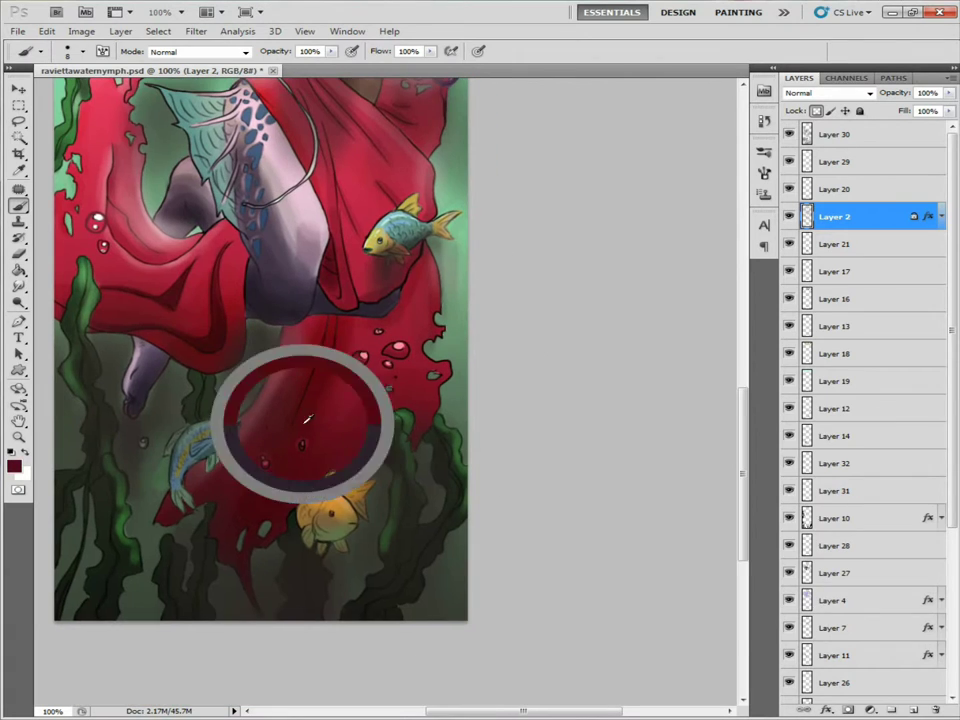
{"action": "left_click", "coordinate": [14, 466]}
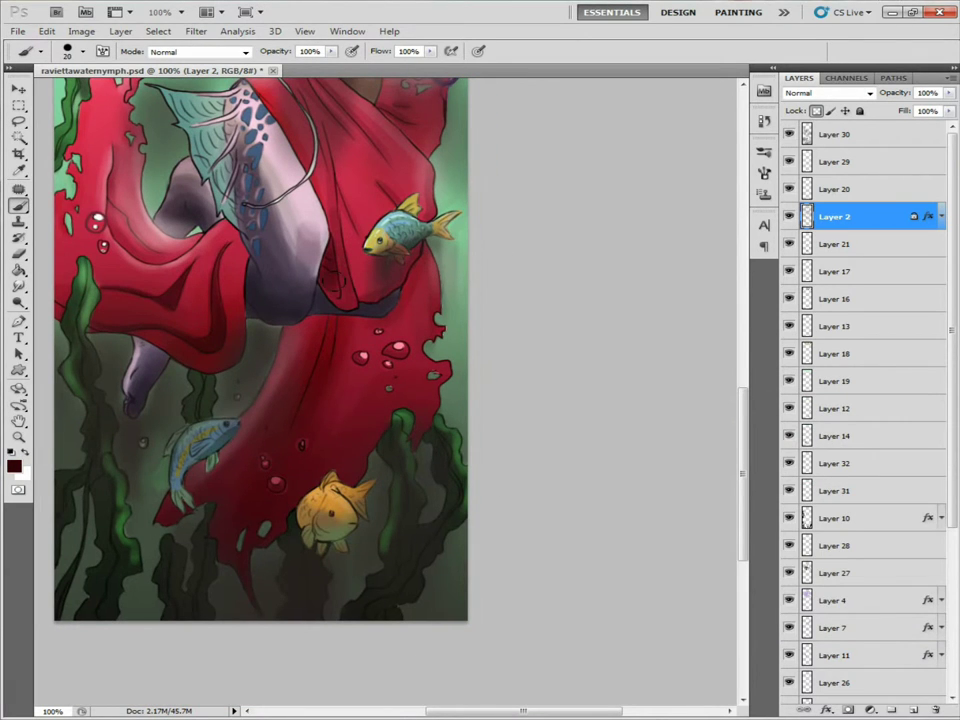
{"action": "left_click_drag", "start_coordinate": [386, 228], "coordinate": [398, 380]}
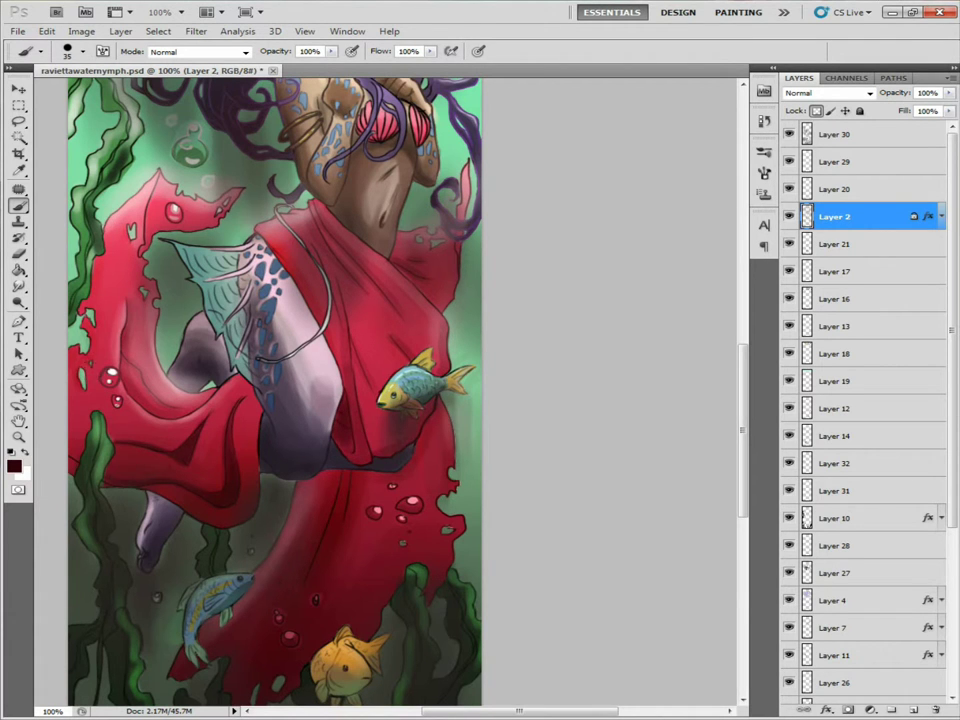
{"action": "left_click_drag", "start_coordinate": [281, 458], "coordinate": [211, 273]}
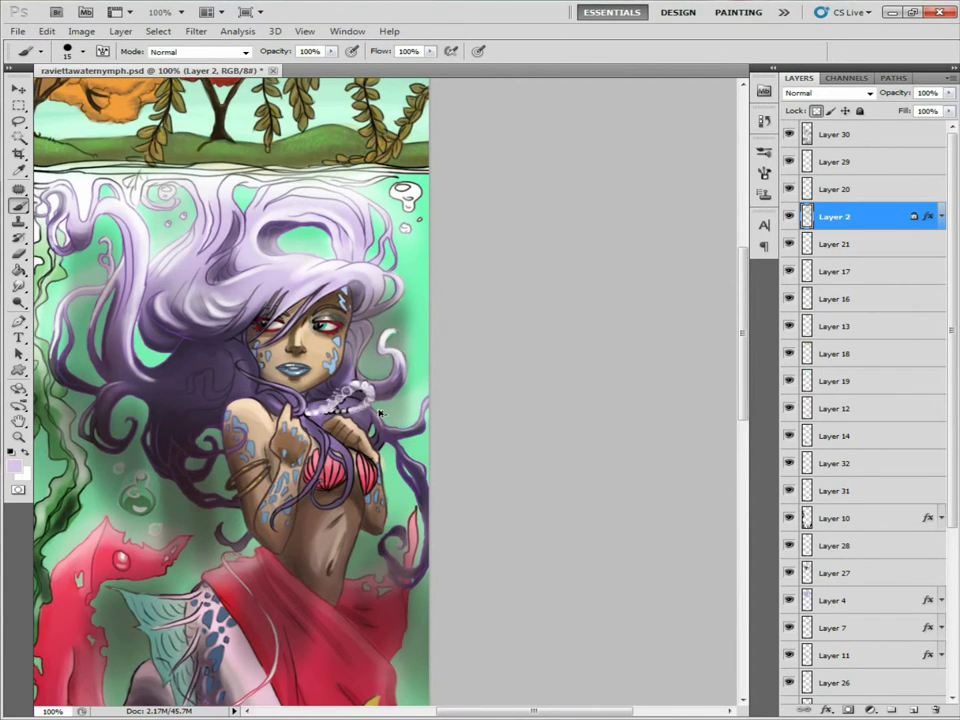
Paint thin purple hair strands across the pink shell top
{"action": "scroll", "coordinate": [327, 323], "scroll_direction": "down", "scroll_amount": 3}
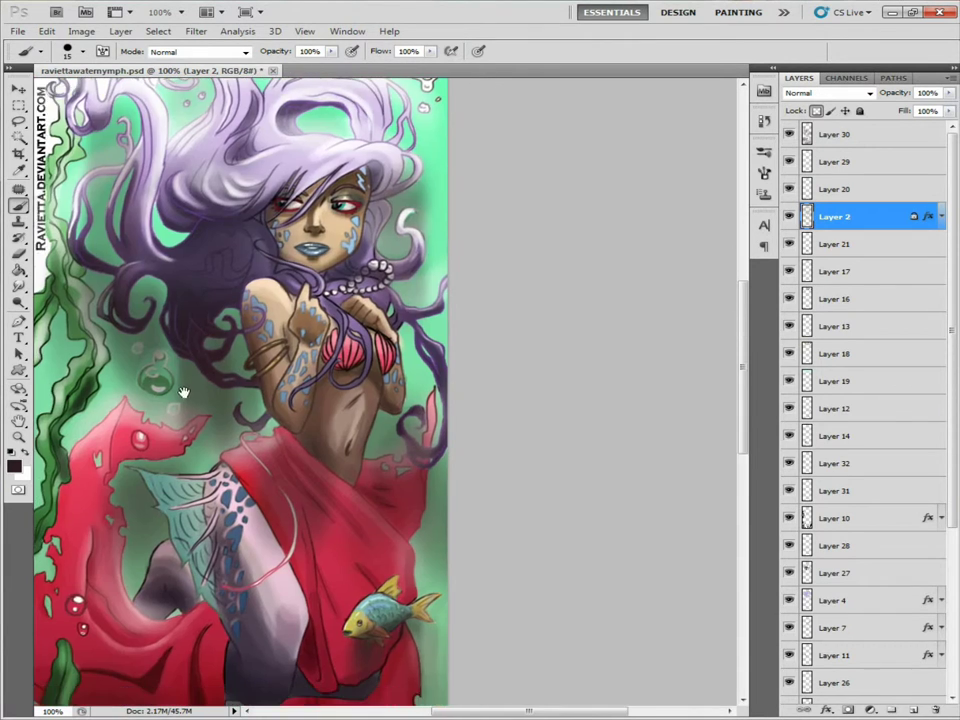
{"action": "scroll", "coordinate": [184, 392], "scroll_direction": "down", "scroll_amount": 5}
{"action": "scroll", "coordinate": [170, 410], "scroll_direction": "down", "scroll_amount": 3}
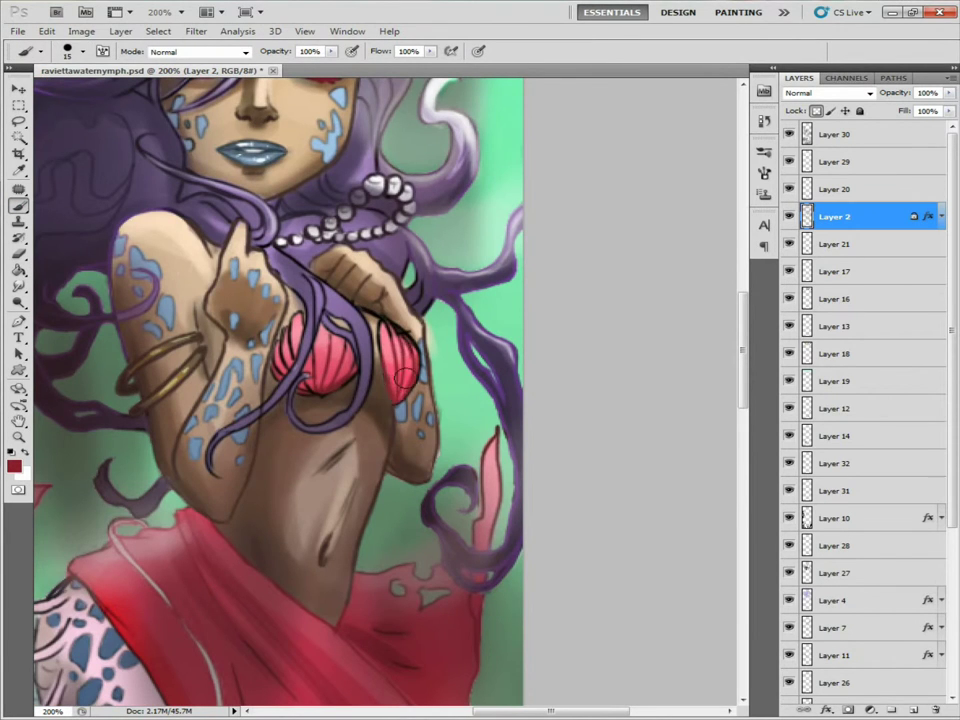
{"action": "left_click_drag", "start_coordinate": [333, 304], "coordinate": [293, 394]}
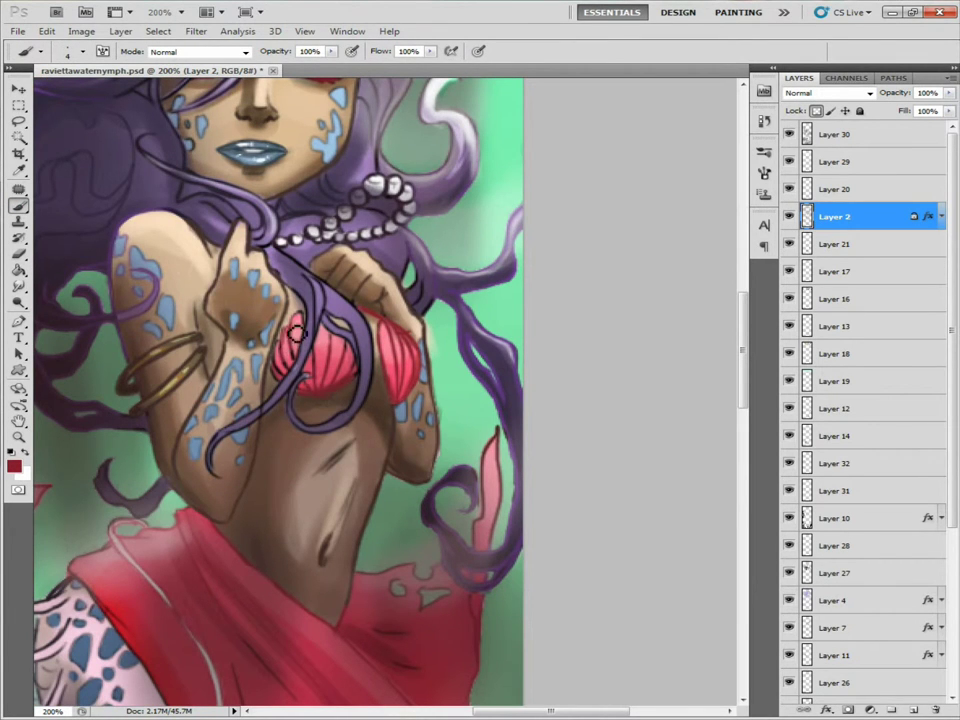
{"action": "left_click_drag", "start_coordinate": [323, 397], "coordinate": [383, 402]}
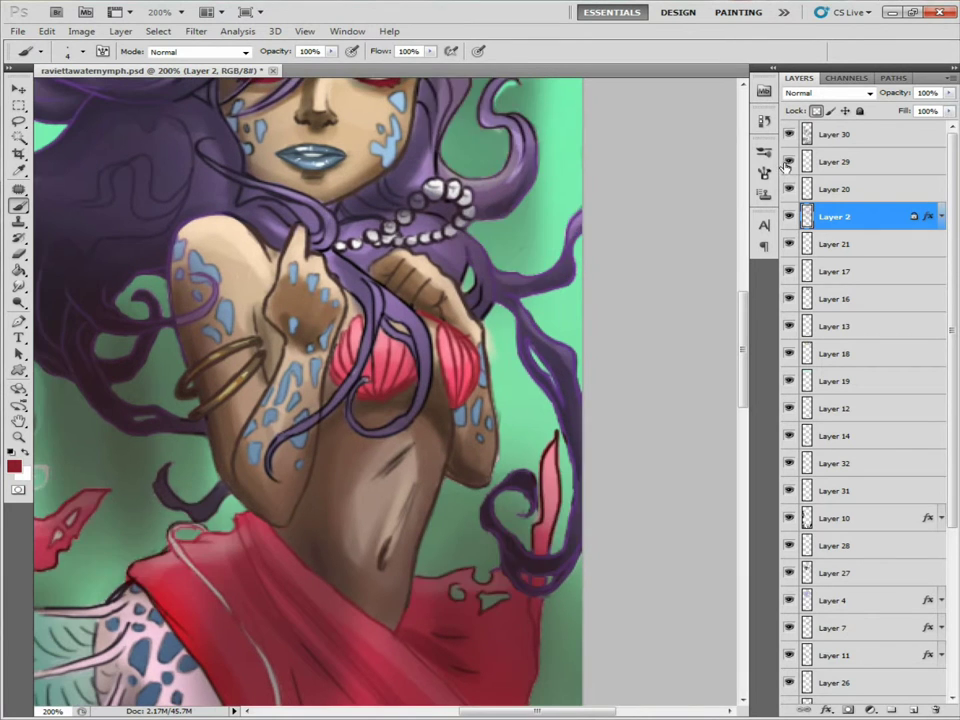
Try the Eraser, zoom out to see the whole painting, and add a new top Layer 33
{"action": "key", "text": "e"}
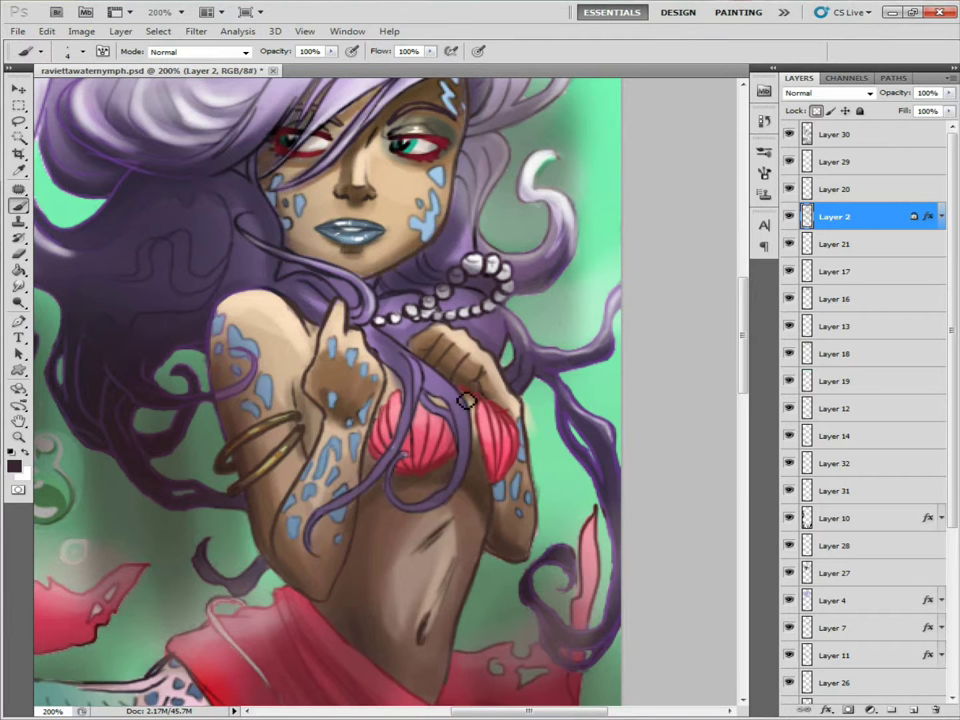
{"action": "scroll", "coordinate": [466, 400], "scroll_direction": "up", "scroll_amount": 5}
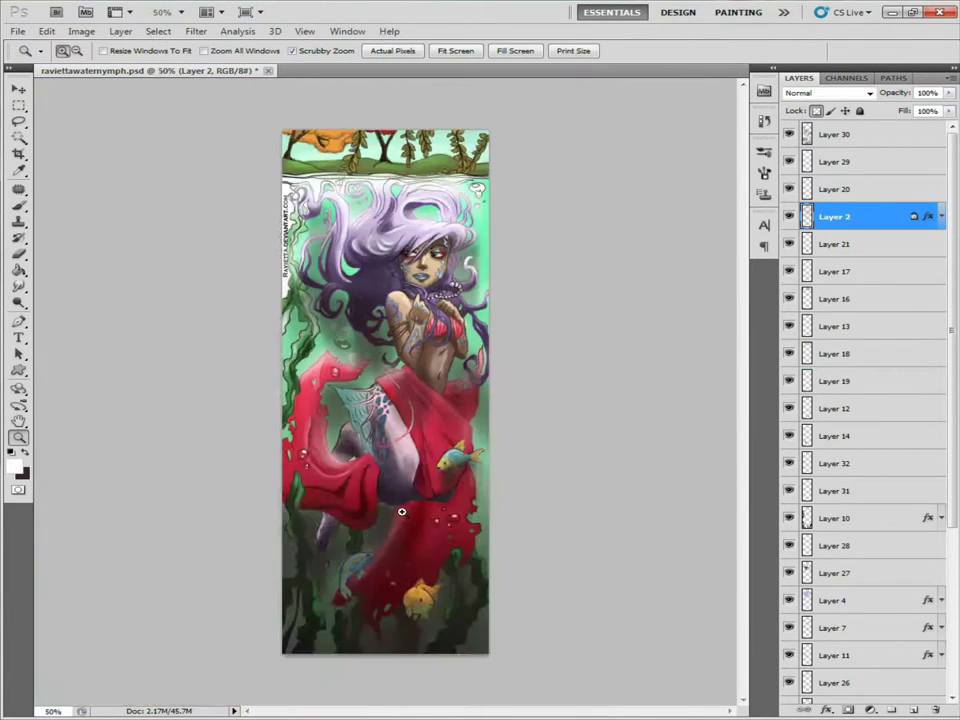
{"action": "left_click_drag", "start_coordinate": [57, 466], "coordinate": [285, 583]}
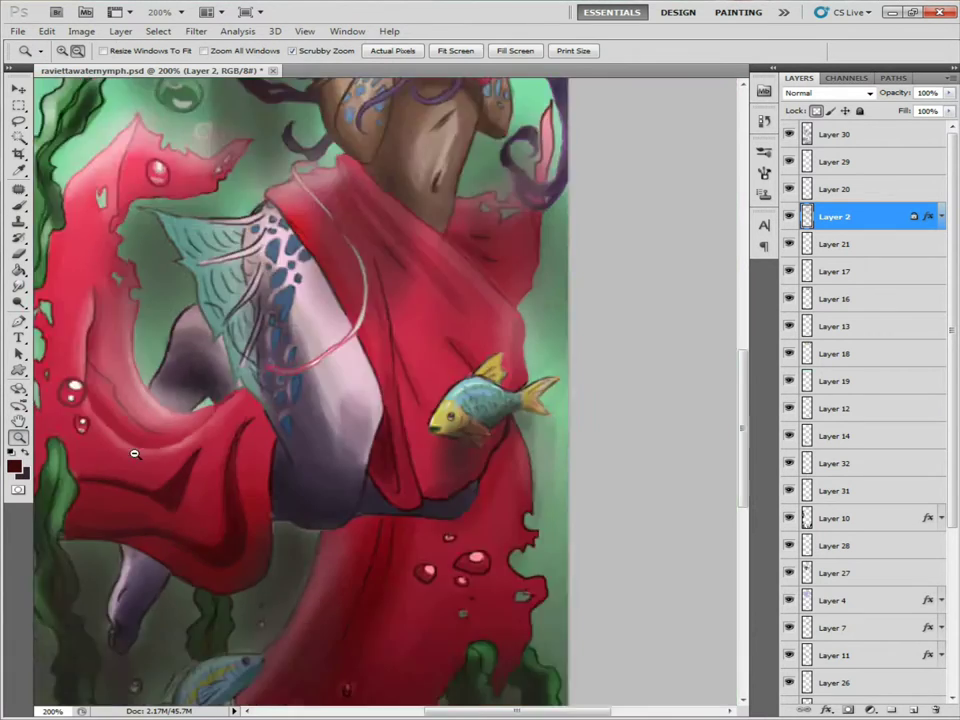
{"action": "left_click", "coordinate": [134, 454], "text": "alt"}
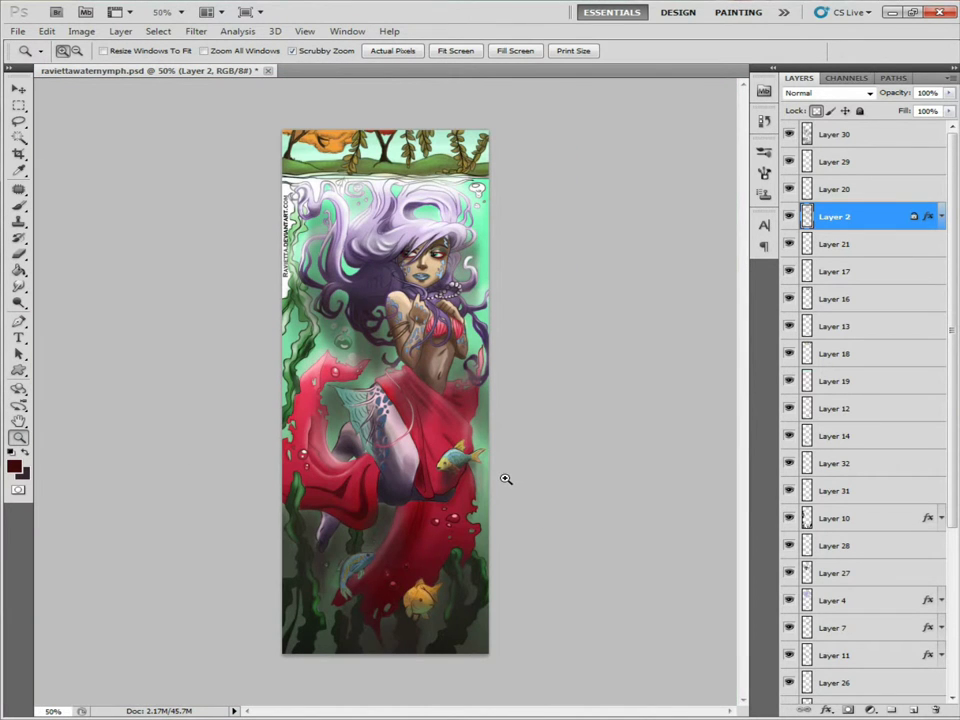
{"action": "key", "text": "ctrl+shift+alt+n"}
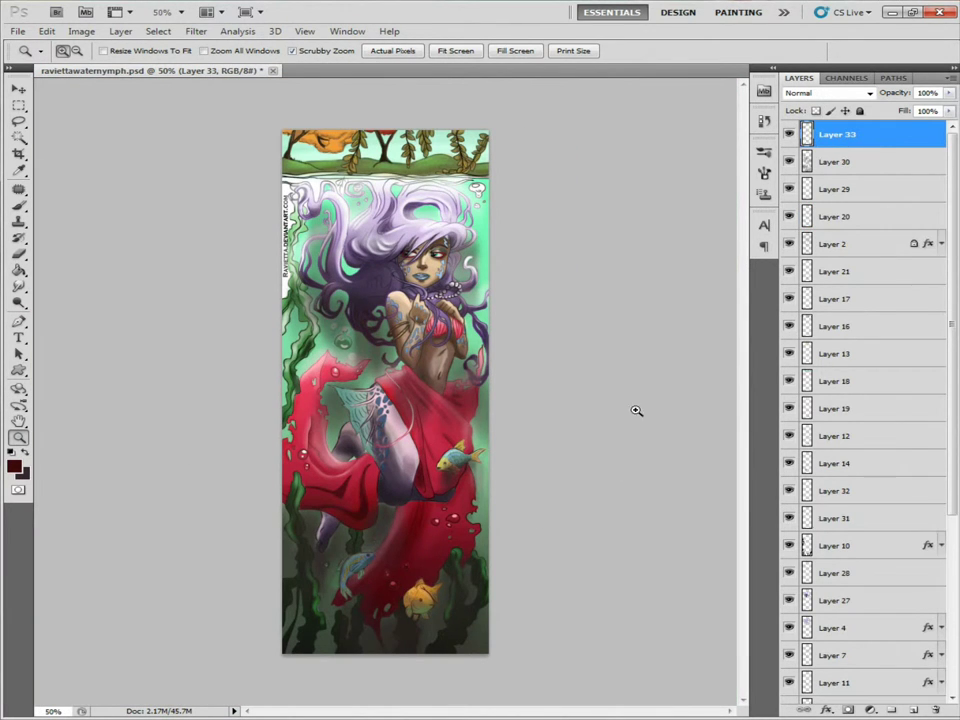
Fill Layer 33 with dark red and make white the brush colour
{"action": "key", "text": "g"}
{"action": "left_click", "coordinate": [477, 308]}
{"action": "key", "text": "b"}
{"action": "key", "text": "x"}
With a size-9 brush, write 'Thanks for watching!', 'This is it...' and 'I'm done coloring!!' with a heart
{"action": "left_click", "coordinate": [82, 51]}
{"action": "mouse_move", "coordinate": [296, 185]}
{"action": "left_mouse_down"}
{"action": "mouse_move", "coordinate": [345, 205]}
{"action": "mouse_move", "coordinate": [320, 300]}
{"action": "mouse_move", "coordinate": [426, 300]}
{"action": "left_mouse_up"}
{"action": "left_click_drag", "start_coordinate": [292, 352], "coordinate": [420, 372]}
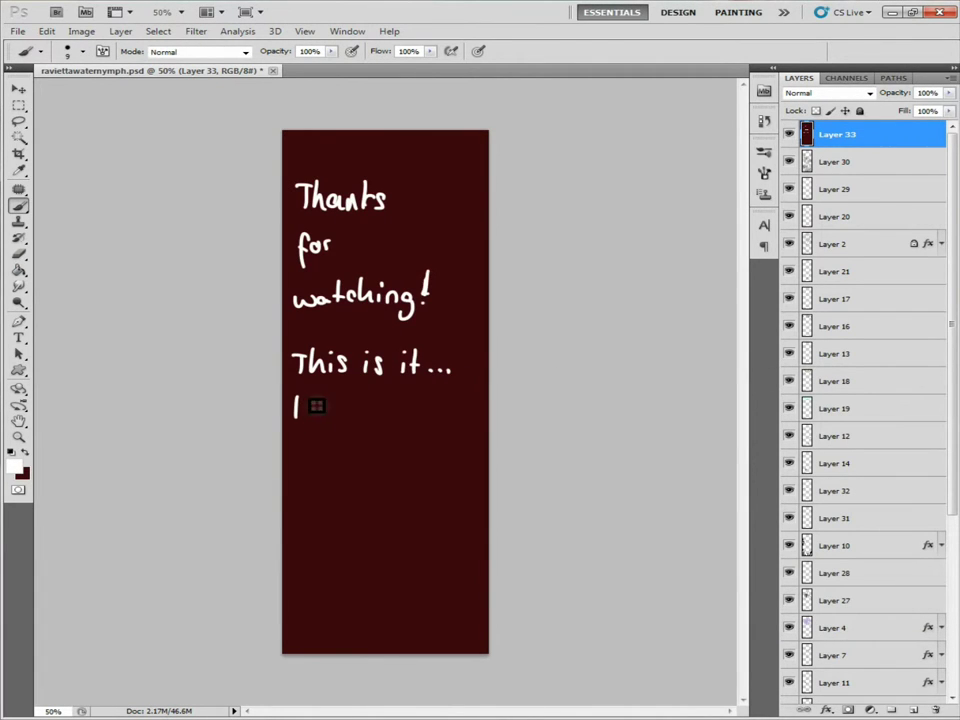
{"action": "mouse_move", "coordinate": [316, 405]}
{"action": "left_mouse_down"}
{"action": "mouse_move", "coordinate": [360, 454]}
{"action": "mouse_move", "coordinate": [480, 463]}
{"action": "mouse_move", "coordinate": [373, 615]}
{"action": "left_mouse_up"}
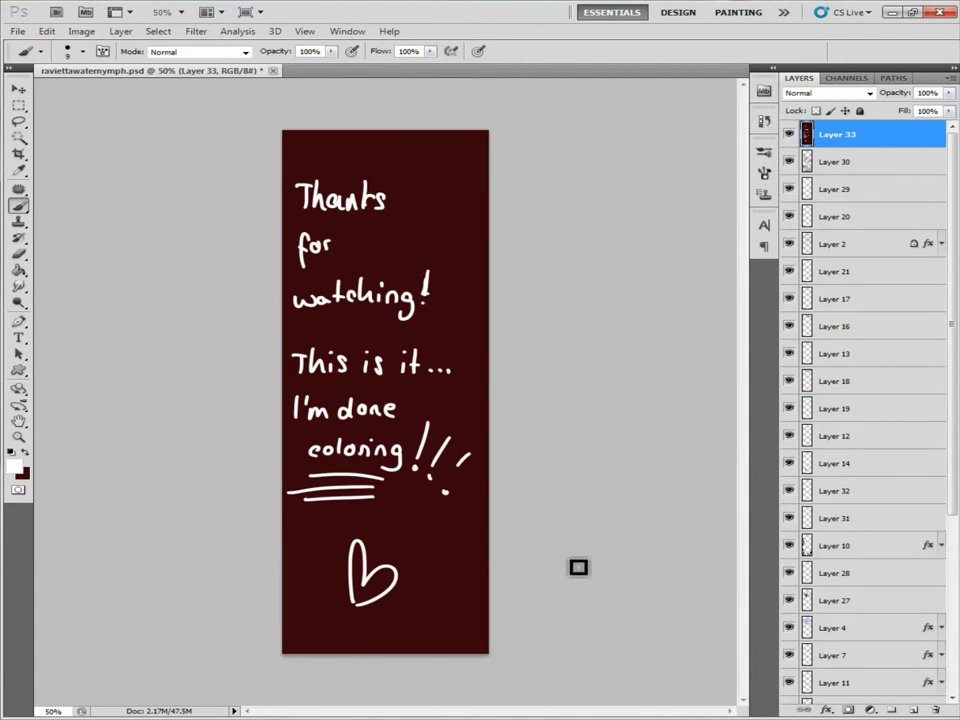
Hide Layer 33 to reveal the finished painting and zoom in on it
{"action": "left_click", "coordinate": [789, 134]}
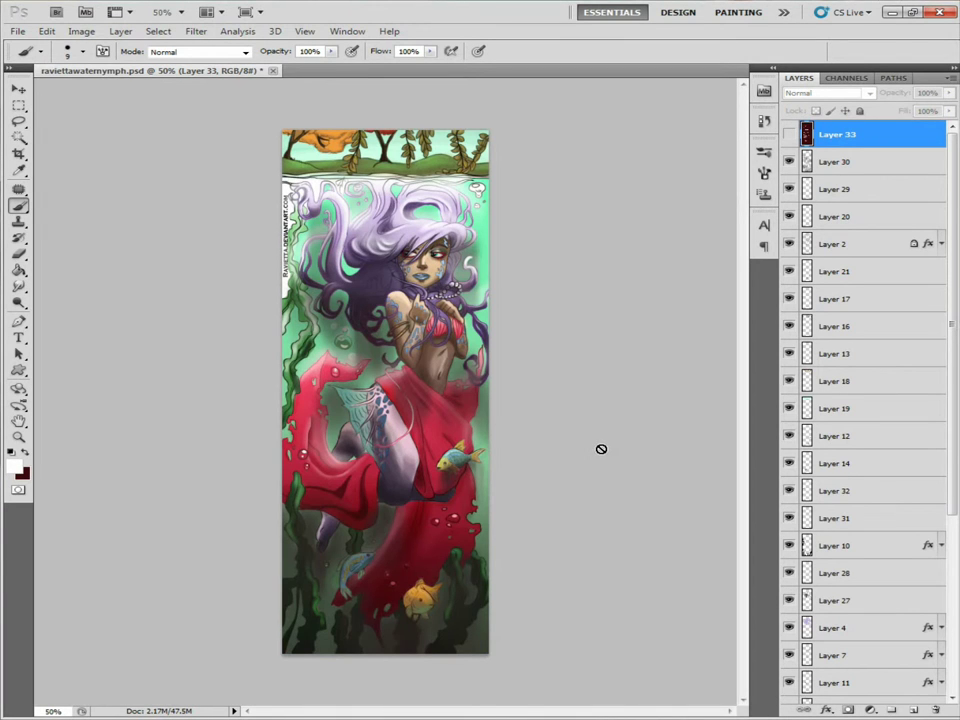
{"action": "key", "text": "z"}
{"action": "left_click", "coordinate": [129, 426]}
{"action": "left_click_drag", "start_coordinate": [742, 225], "coordinate": [737, 364]}
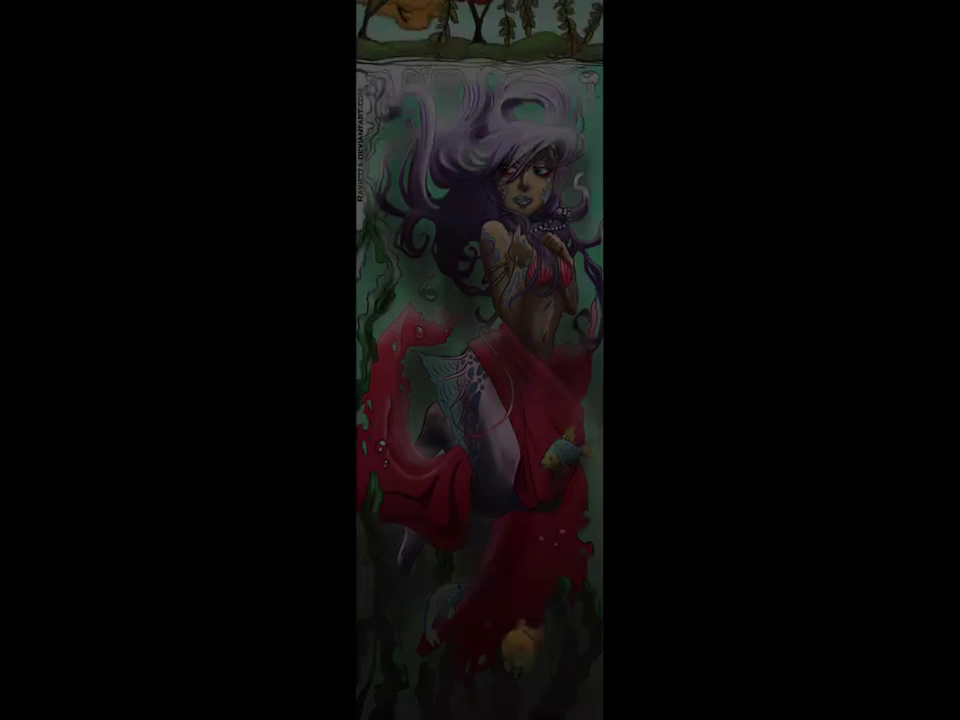